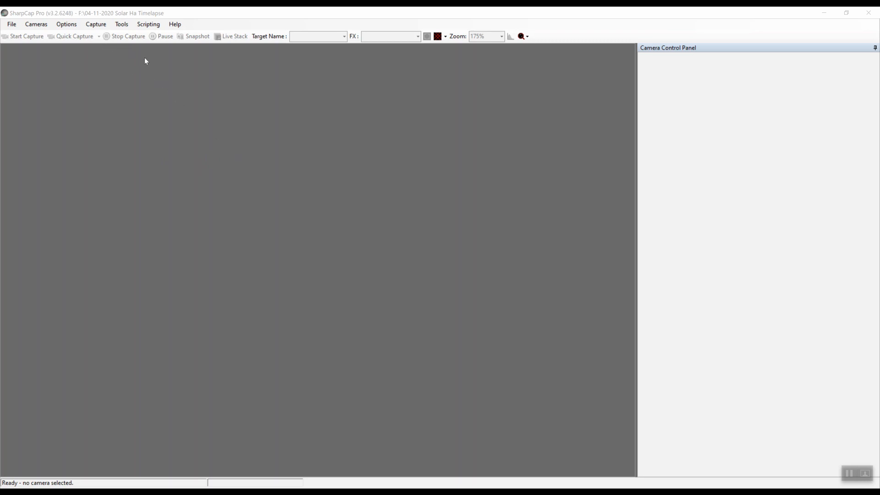
# - Connect the ZWO ASI1600MM-Cool camera as the capture source
pyautogui.click(146, 26)
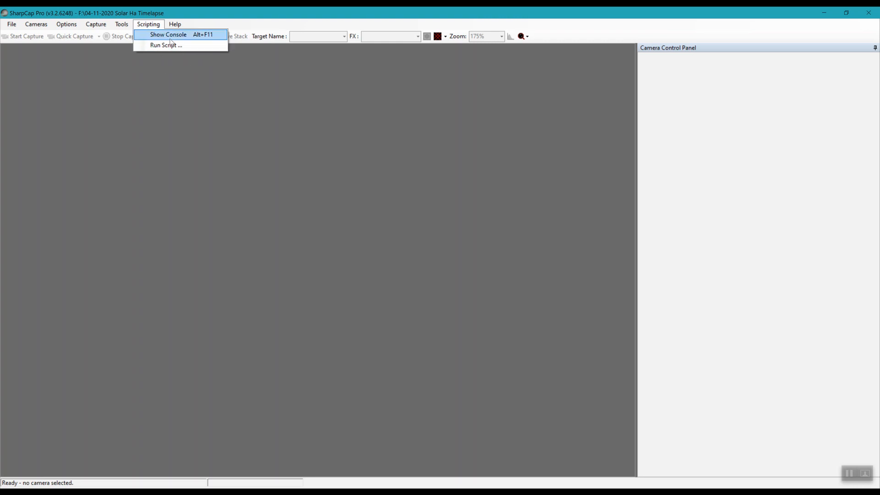
pyautogui.click(224, 94)
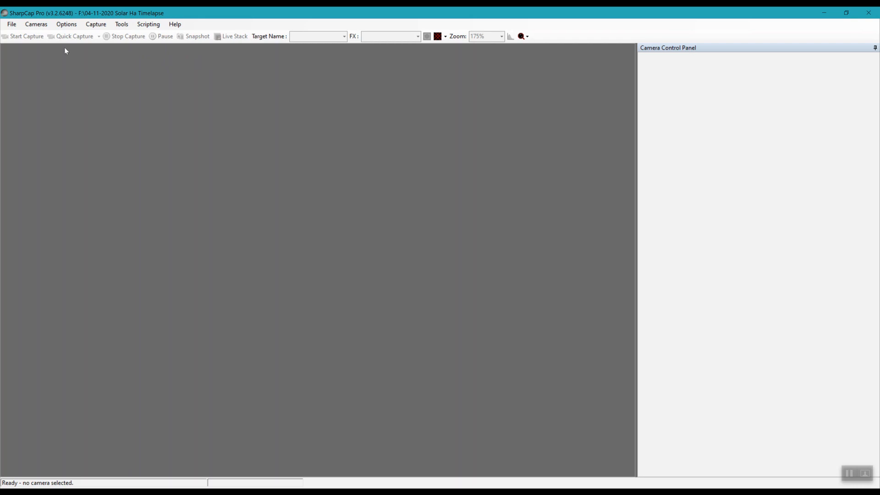
pyautogui.click(36, 24)
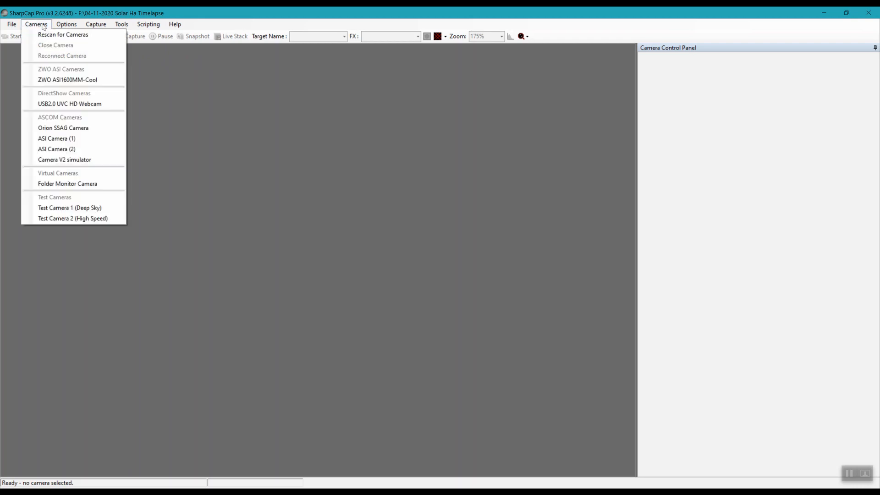
pyautogui.click(68, 80)
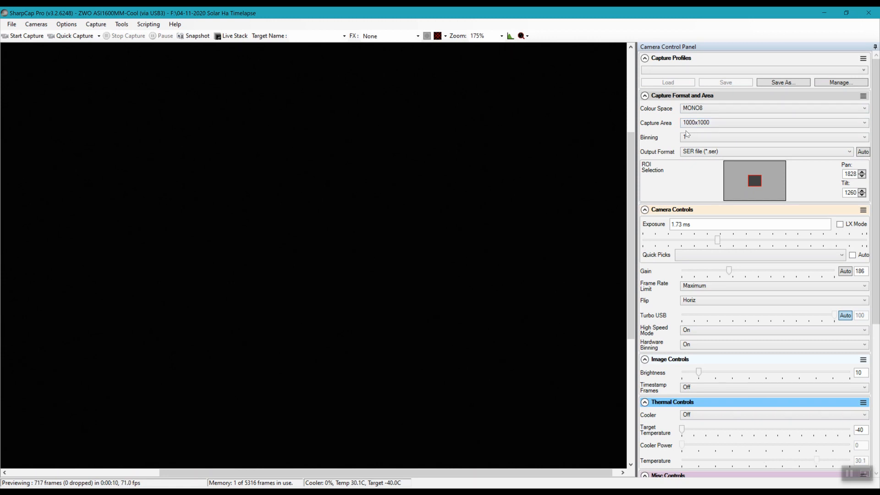
# - Set the camera's colour space to MONO8 and the output format to SER file (*.ser)
pyautogui.click(711, 109)
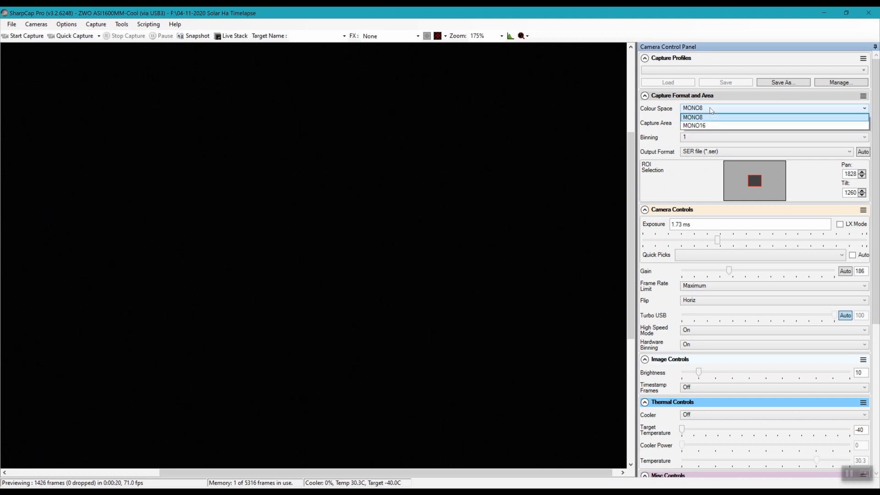
pyautogui.click(710, 118)
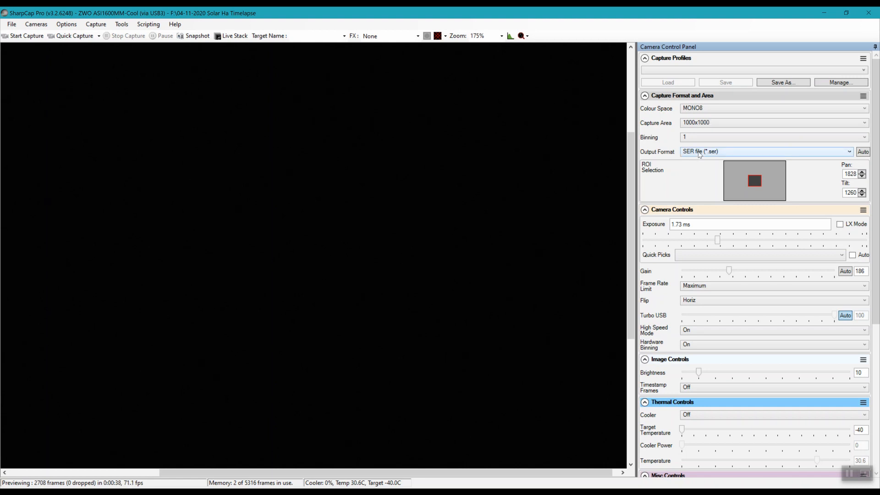
pyautogui.click(732, 154)
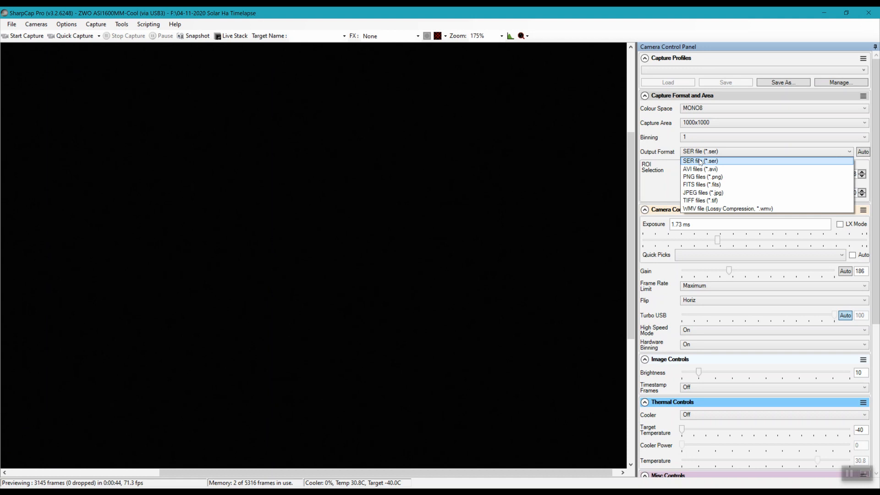
pyautogui.click(700, 160)
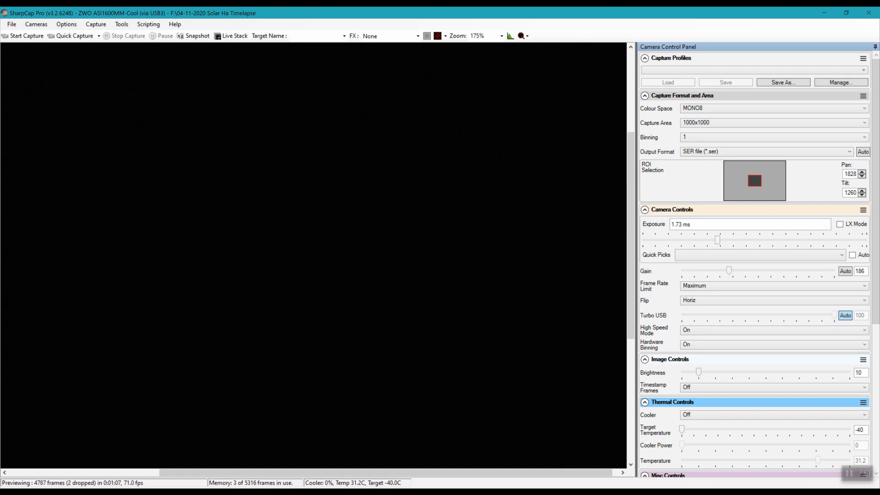
# - Switch to Notepad and review the frame limits, target names, capture folders and sleep times in Surface-Prom-Script
pyautogui.click(356, 493)
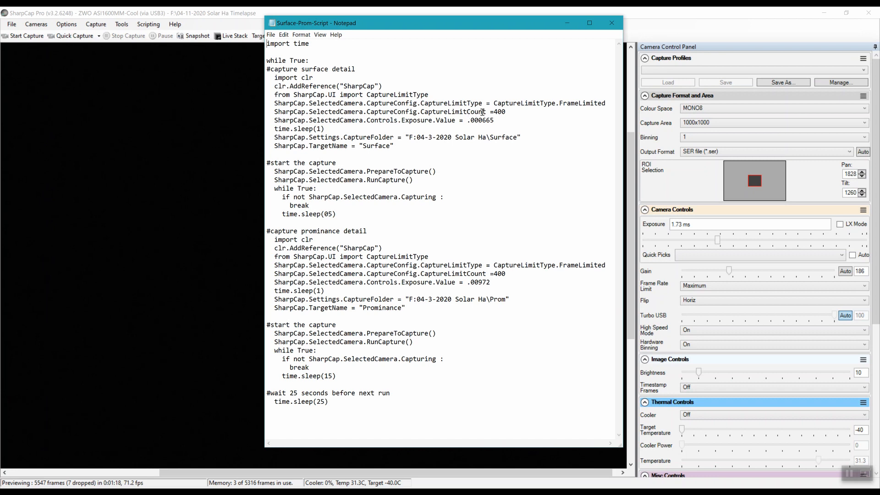
pyautogui.moveTo(266, 120); pyautogui.dragTo(418, 112)
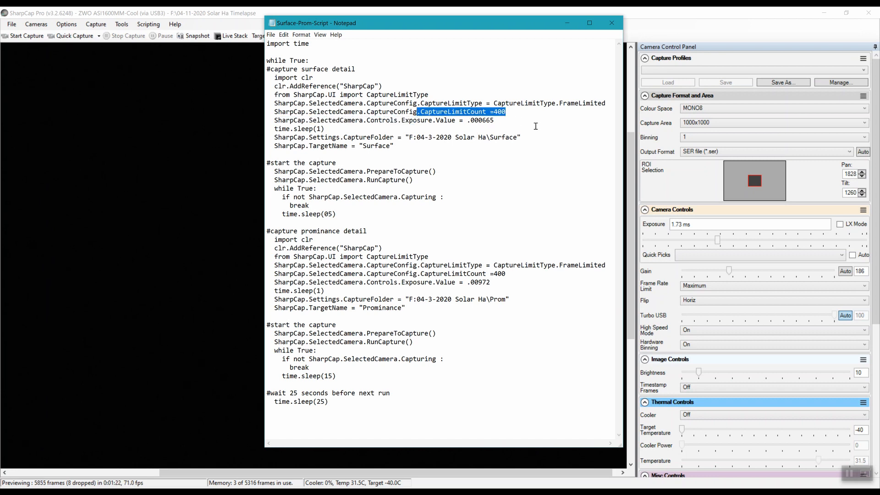
pyautogui.click(523, 112)
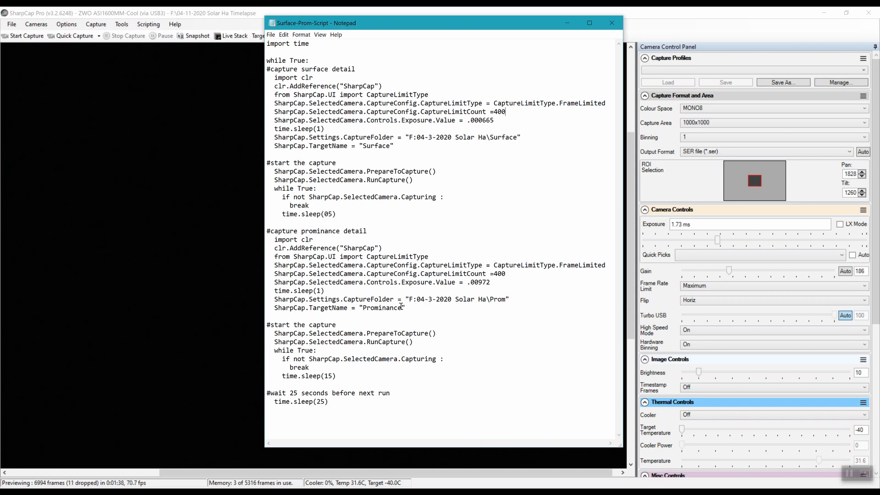
pyautogui.moveTo(390, 146); pyautogui.dragTo(365, 145)
pyautogui.doubleClick(365, 146)
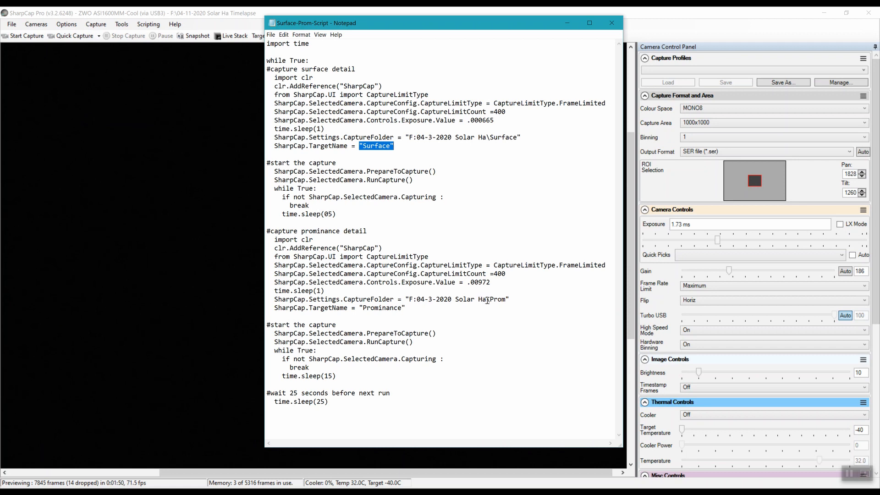
pyautogui.doubleClick(380, 308)
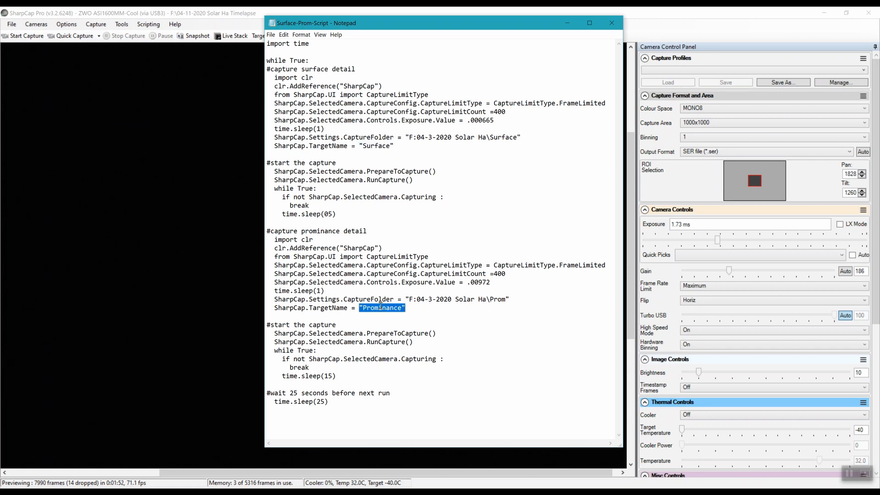
pyautogui.click(498, 297)
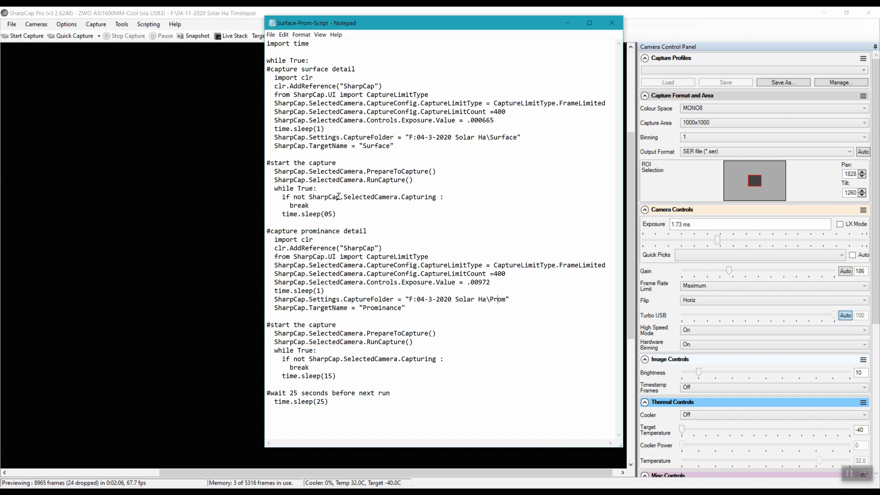
pyautogui.moveTo(337, 213); pyautogui.dragTo(286, 214)
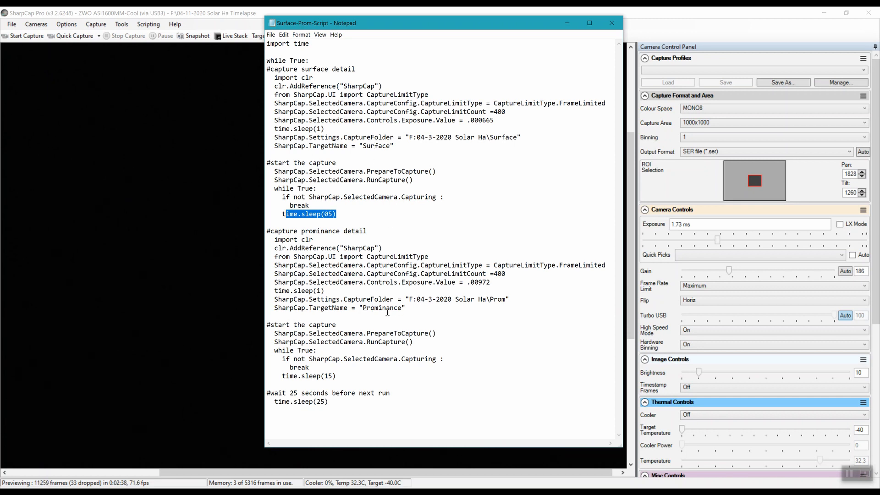
pyautogui.moveTo(325, 290); pyautogui.dragTo(301, 291)
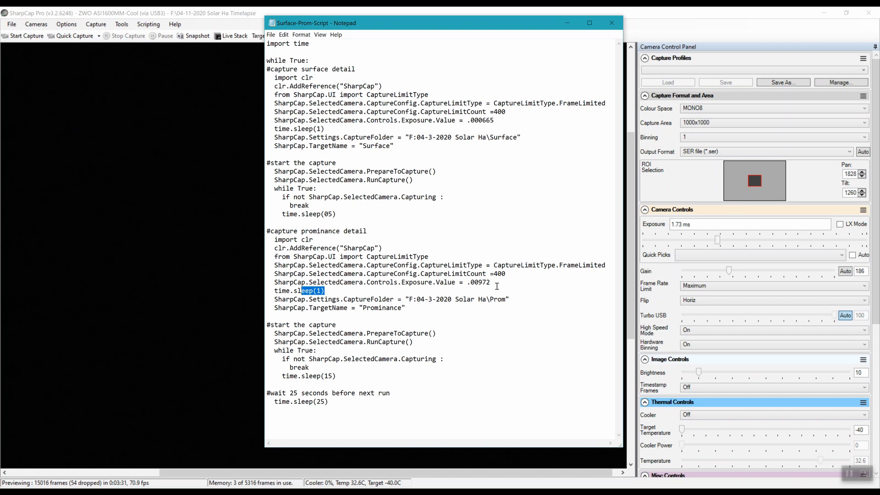
pyautogui.click(567, 22)
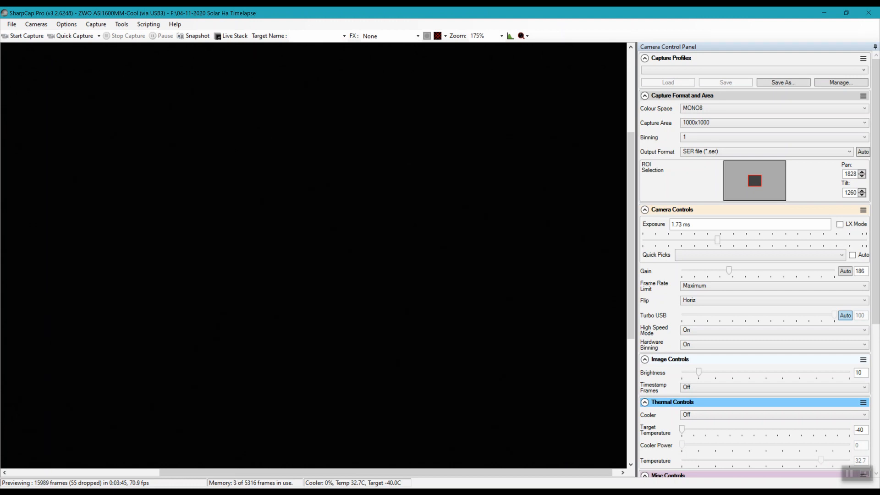
# - Switch to Hinode Solar Guider and connect the guider through port COM7
pyautogui.hotkey('alt', 'Tab')
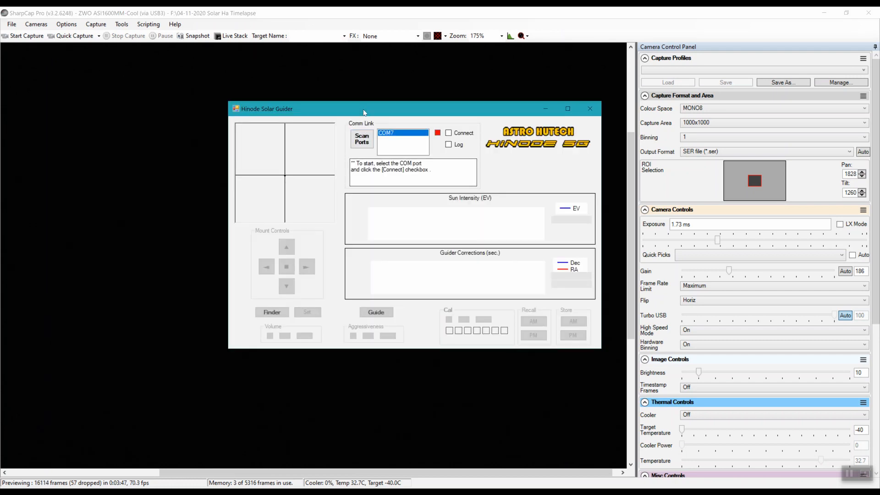
pyautogui.moveTo(363, 107); pyautogui.dragTo(313, 120)
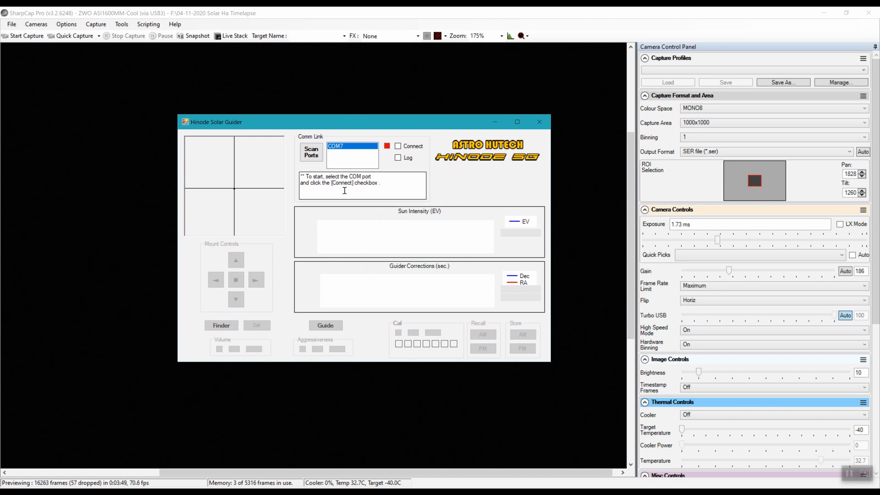
pyautogui.click(397, 146)
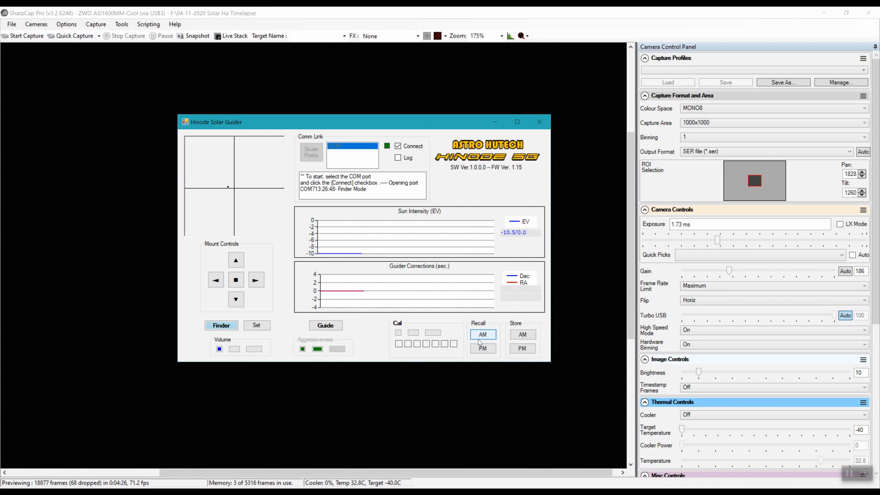
pyautogui.click(415, 333)
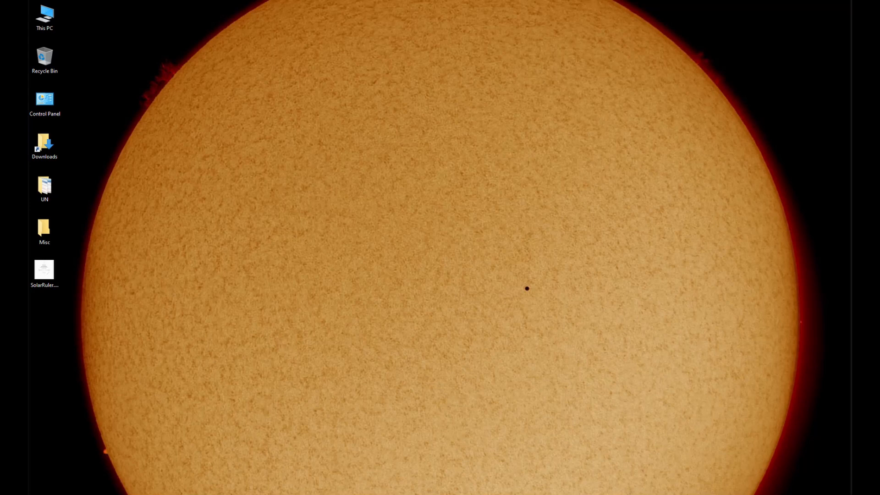
# - Switch to File Explorer and review the SER captures and subfolders in the 04-12-2020 HowTo Solar Timelapse folder
pyautogui.moveTo(312, 494)
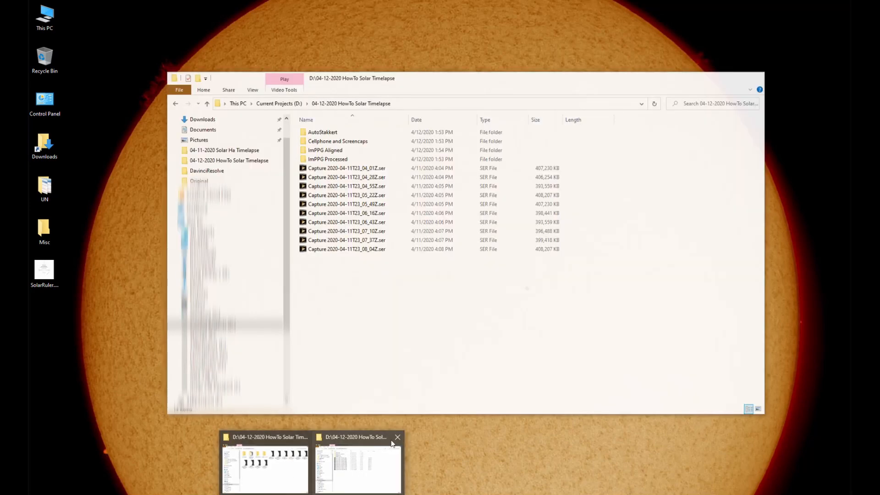
pyautogui.click(376, 440)
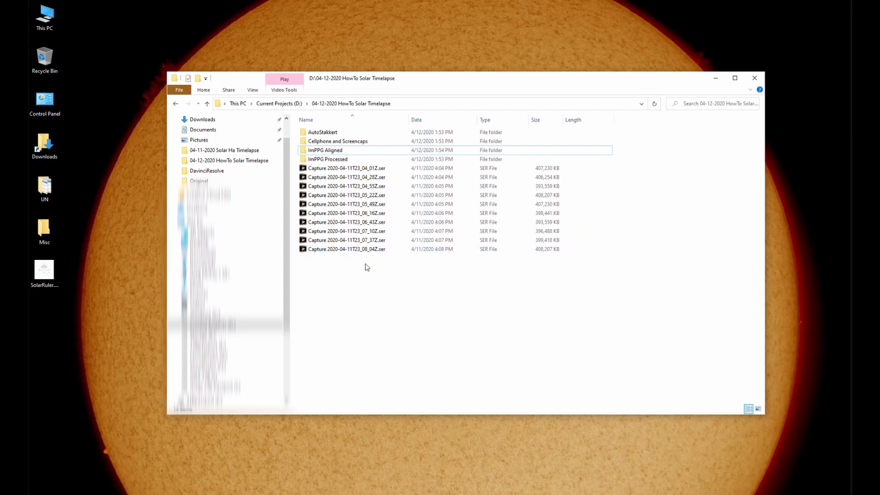
pyautogui.moveTo(369, 269); pyautogui.dragTo(318, 168)
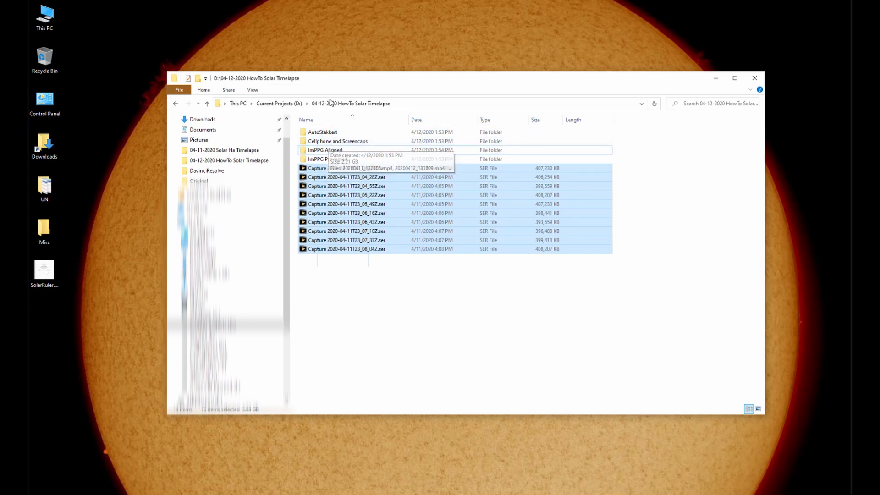
pyautogui.doubleClick(321, 143)
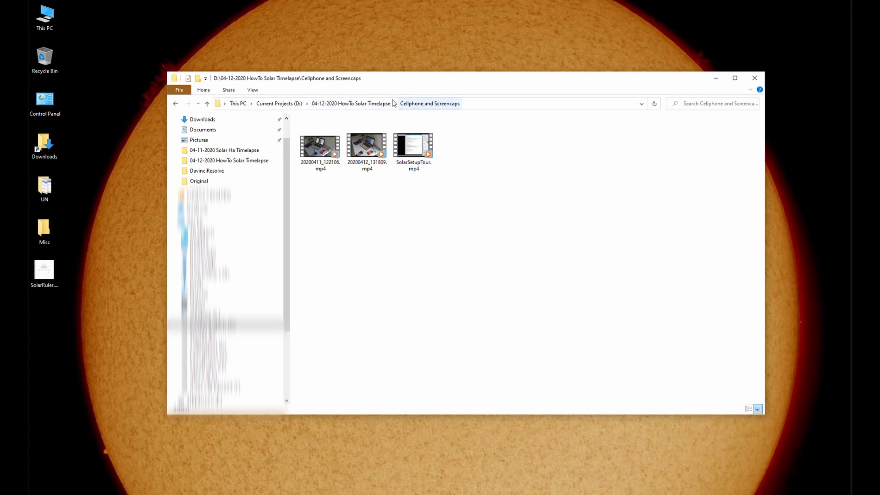
pyautogui.click(340, 105)
pyautogui.doubleClick(330, 133)
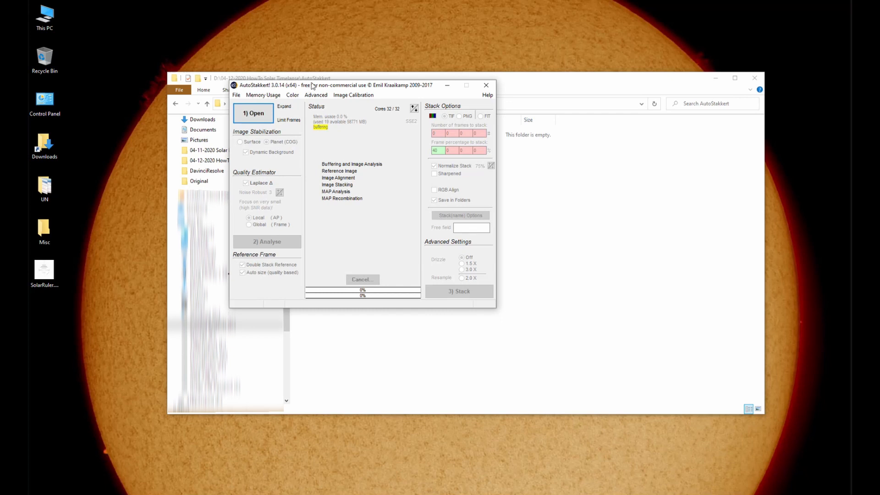
# - Switch to AutoStakkert! and arrange its main window and the Frame View window side by side
pyautogui.moveTo(312, 85); pyautogui.dragTo(197, 40)
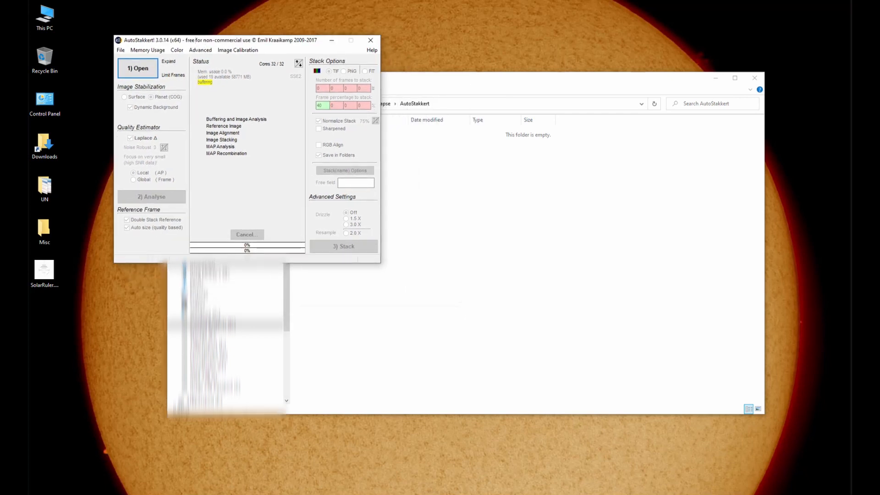
pyautogui.moveTo(879, 99); pyautogui.dragTo(478, 40)
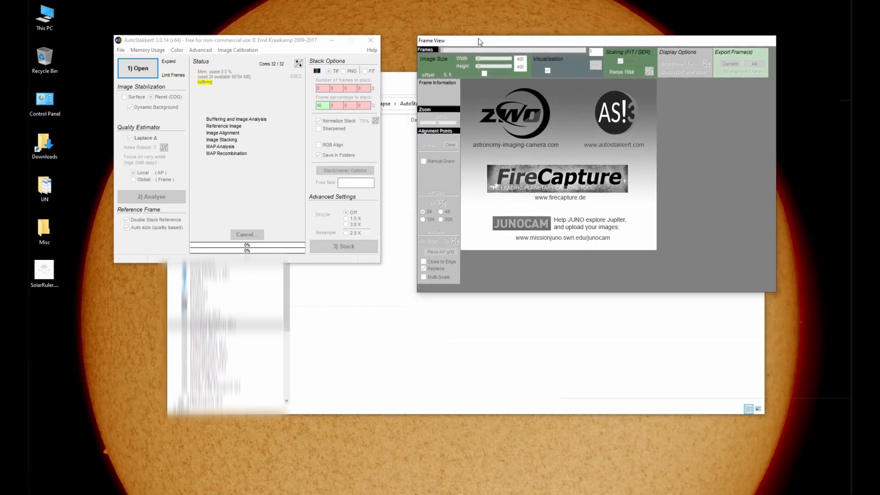
pyautogui.moveTo(249, 44); pyautogui.dragTo(269, 48)
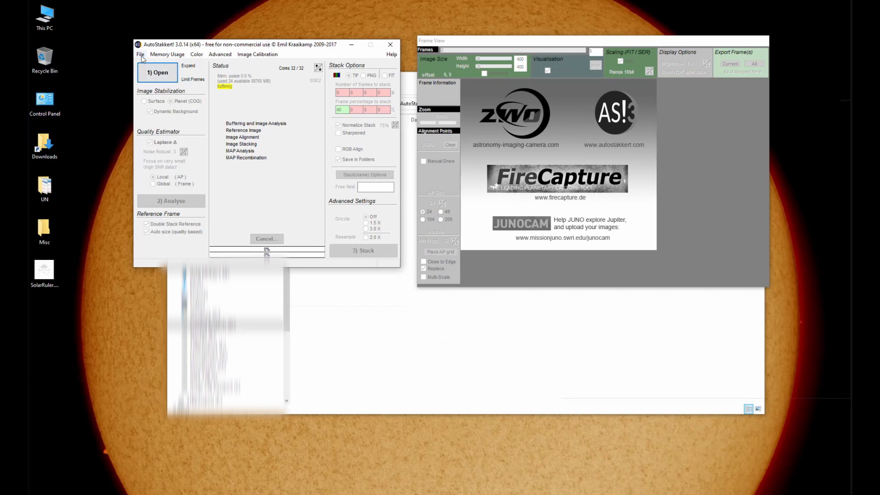
pyautogui.click(164, 76)
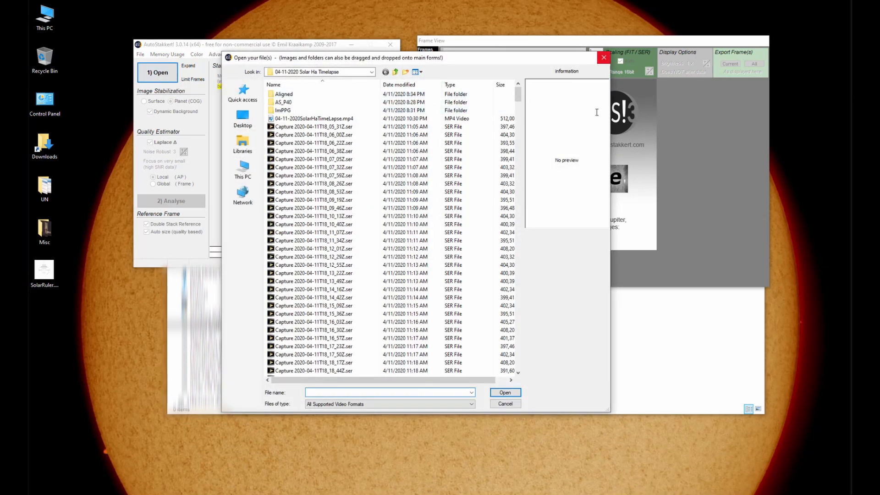
pyautogui.click(506, 403)
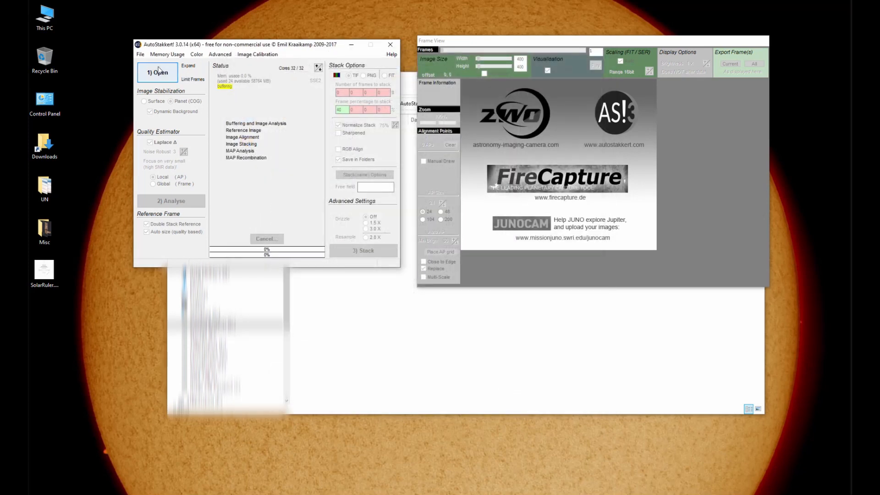
pyautogui.click(140, 54)
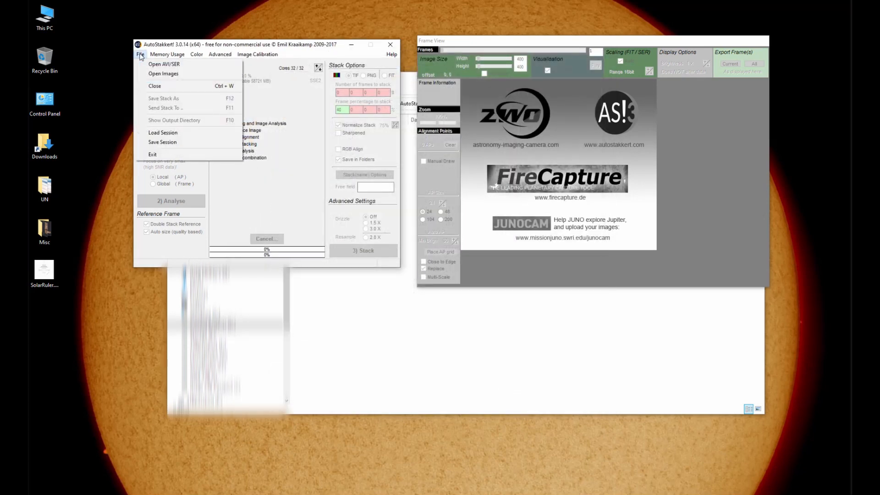
pyautogui.click(200, 46)
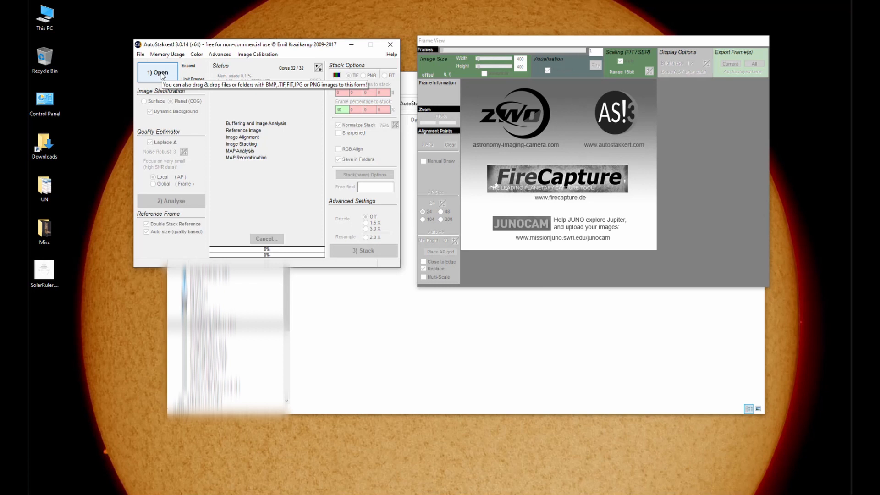
# - Open all the Capture SER files from the 04-12-2020 HowTo Solar Timelapse folder, from 23_04_01Z through 23_08_04Z
pyautogui.click(141, 55)
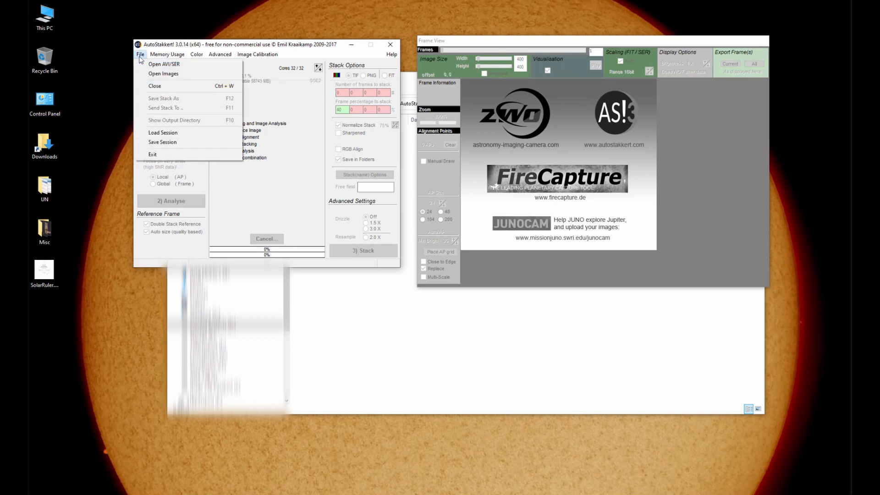
pyautogui.click(173, 67)
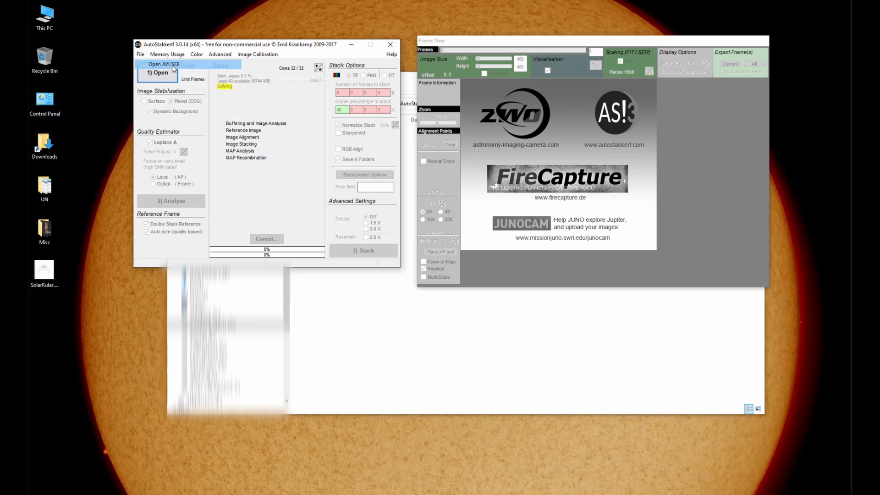
pyautogui.click(396, 72)
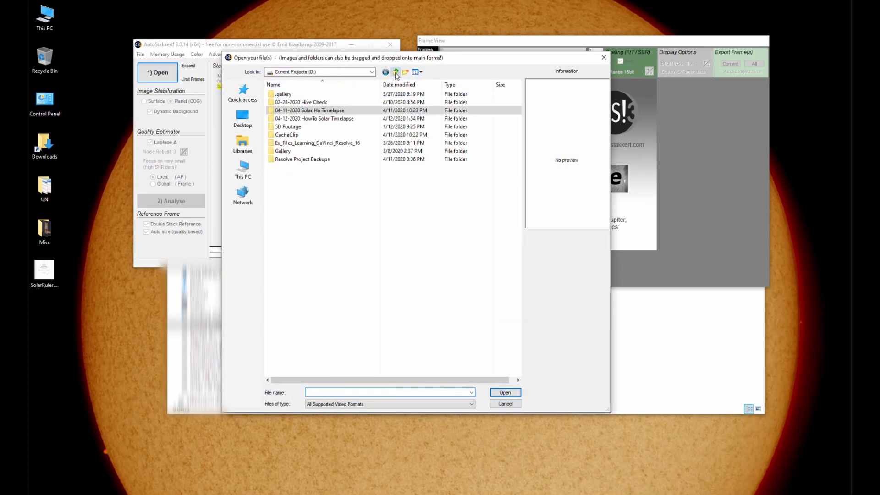
pyautogui.doubleClick(470, 119)
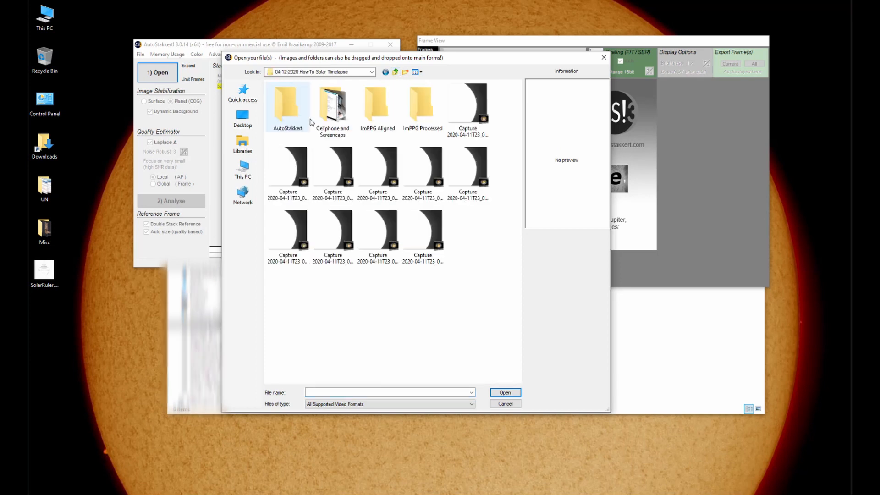
pyautogui.click(471, 103)
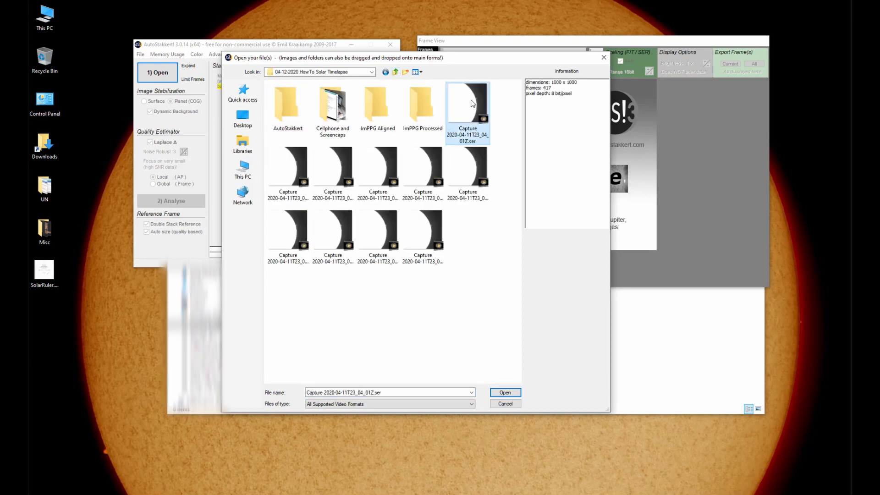
pyautogui.keyDown('shift'); pyautogui.click(431, 229); pyautogui.keyUp('shift')
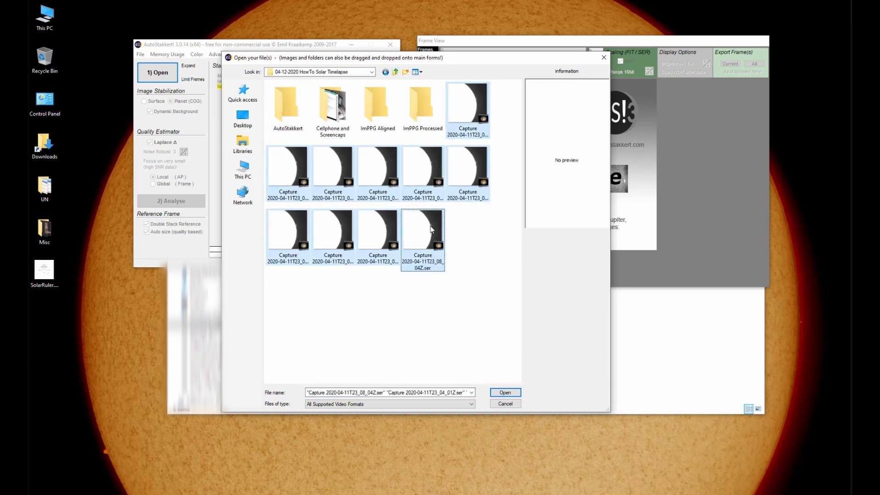
pyautogui.click(501, 393)
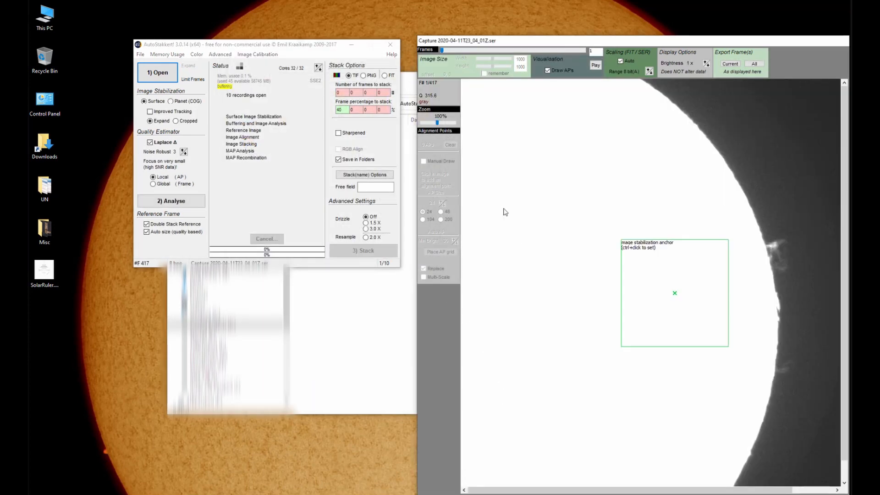
# - Rearrange the two windows to show the whole frame, set the stabilization anchor over the bright limb prominence and analyse the recording
pyautogui.moveTo(292, 45); pyautogui.dragTo(210, 8)
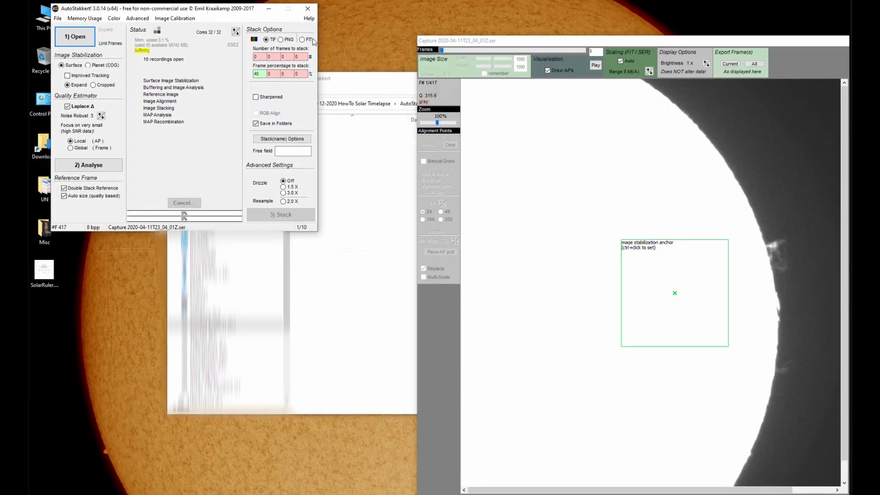
pyautogui.moveTo(550, 41); pyautogui.dragTo(467, 10)
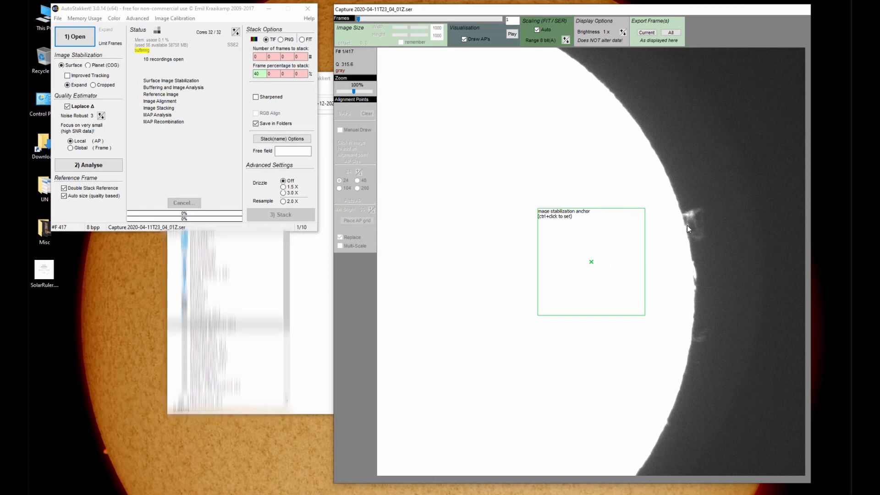
pyautogui.keyDown('ctrl'); pyautogui.click(688, 225); pyautogui.keyUp('ctrl')
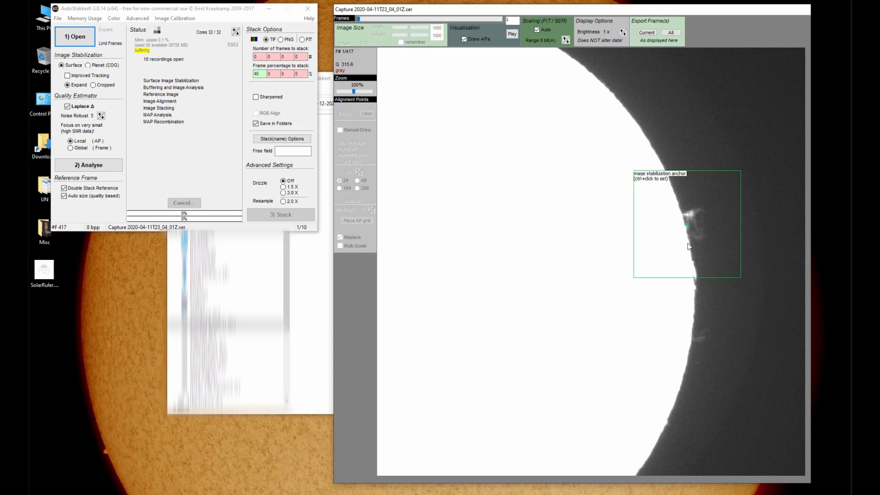
pyautogui.keyDown('ctrl'); pyautogui.click(692, 255); pyautogui.keyUp('ctrl')
pyautogui.keyDown('ctrl'); pyautogui.click(692, 231); pyautogui.keyUp('ctrl')
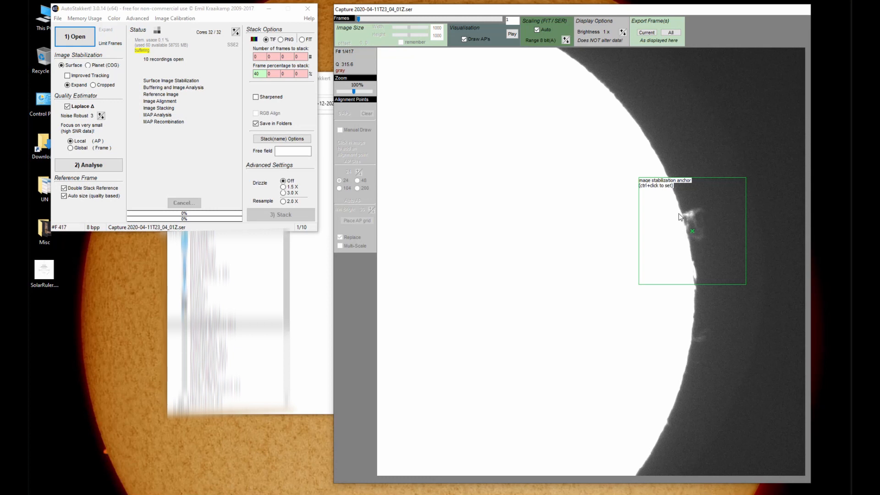
pyautogui.click(84, 168)
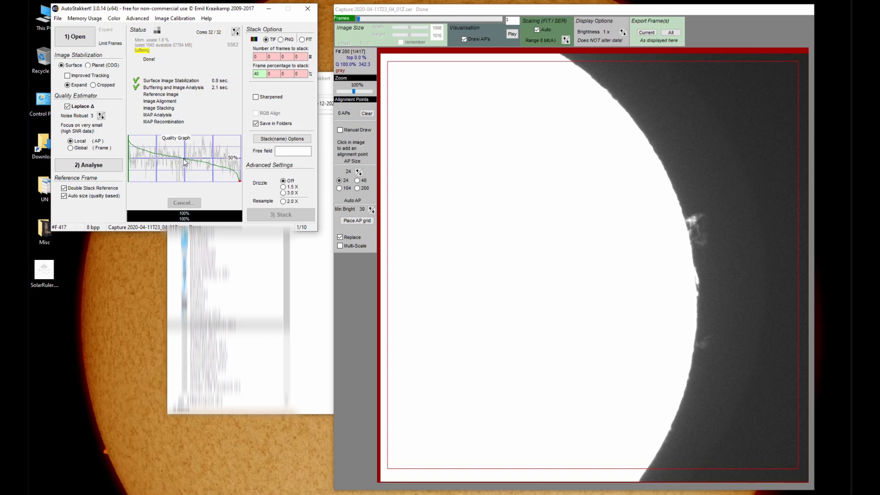
pyautogui.click(262, 74)
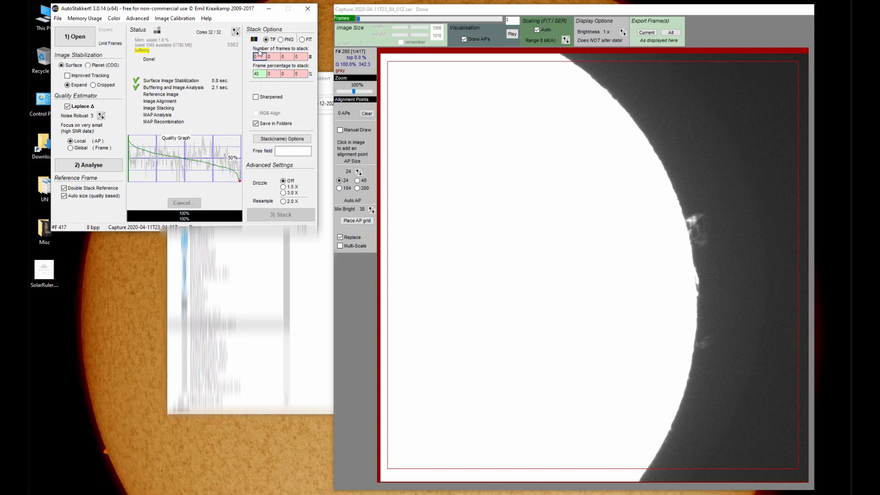
pyautogui.click(442, 131)
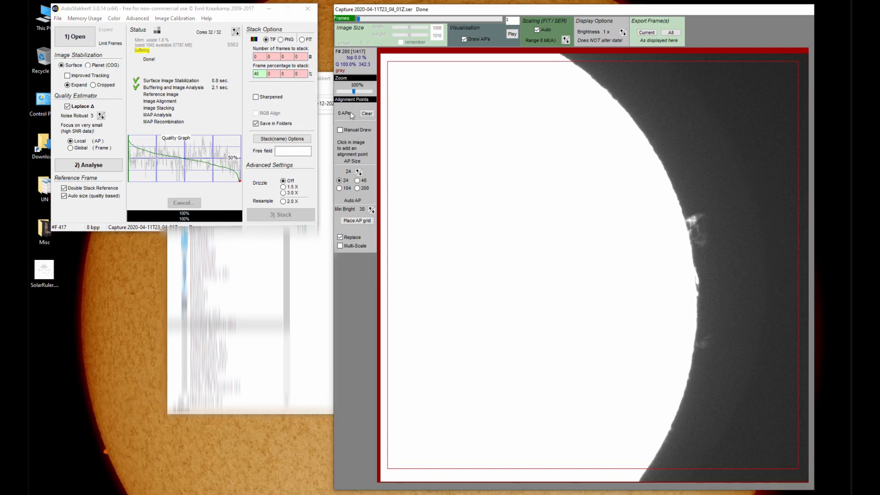
pyautogui.click(261, 56)
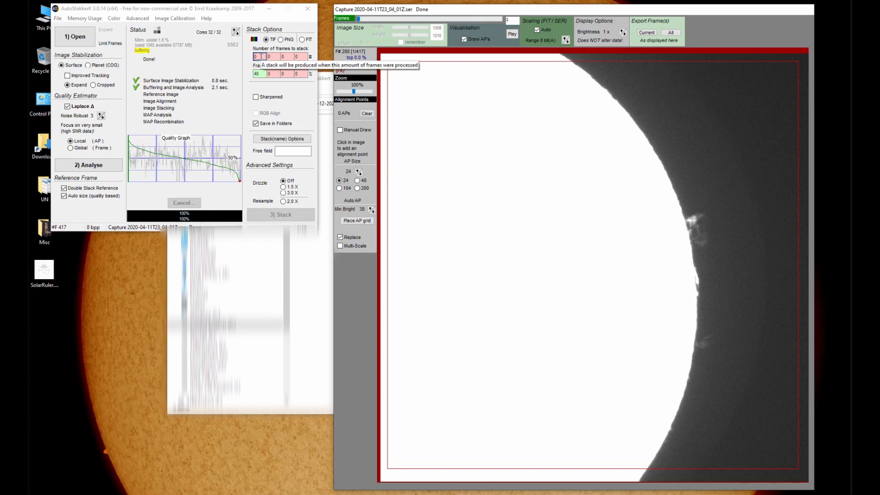
pyautogui.click(261, 56)
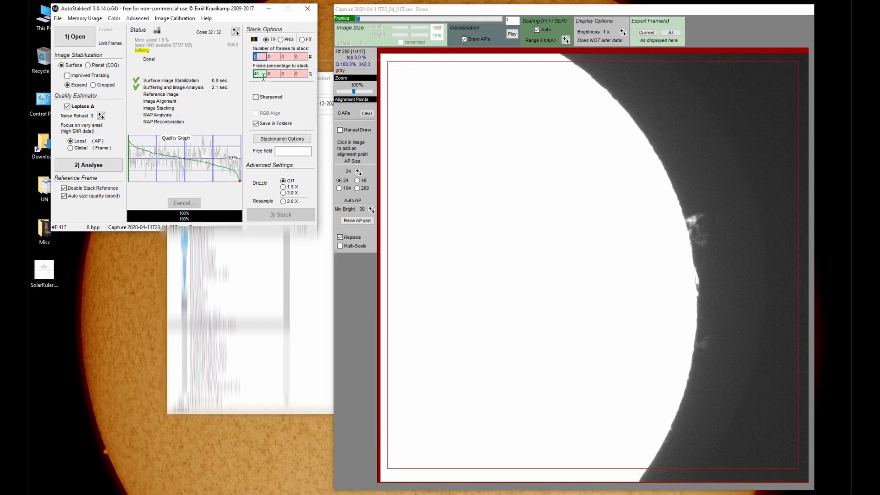
pyautogui.click(264, 75)
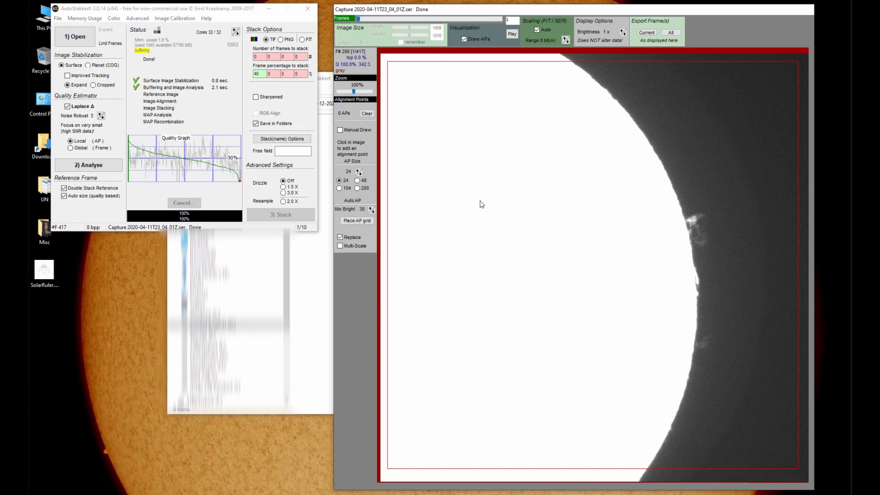
# - Try alignment point grids with AP sizes of 24, 48 and 40
pyautogui.click(361, 221)
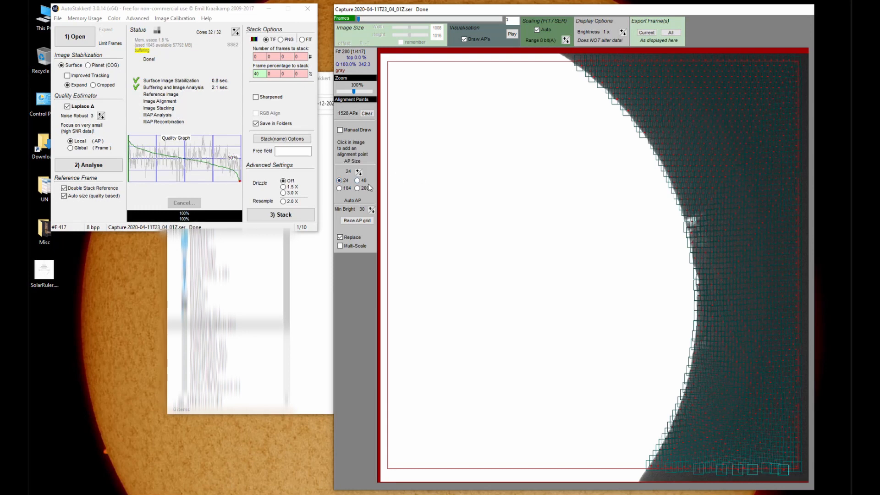
pyautogui.click(357, 180)
pyautogui.click(360, 222)
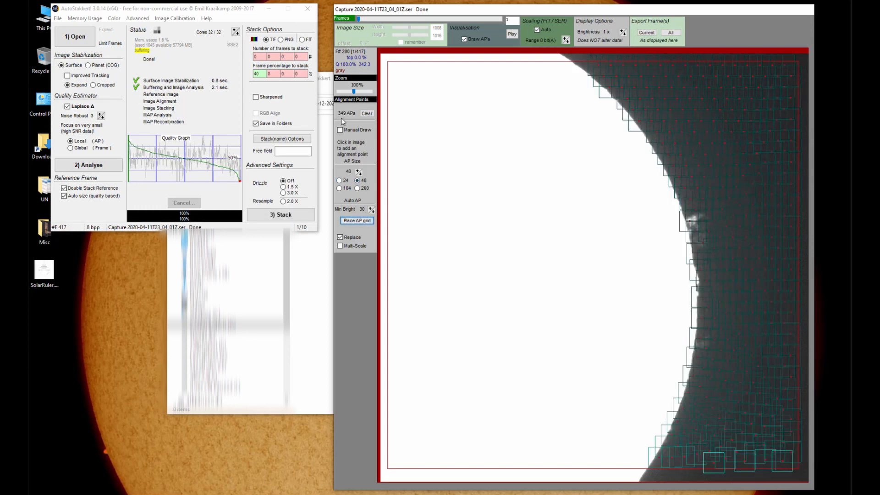
pyautogui.click(359, 174)
pyautogui.click(358, 221)
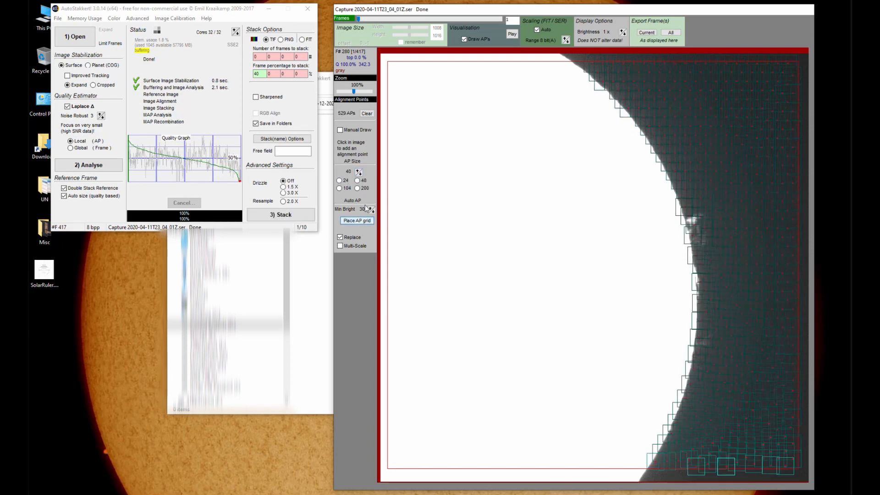
# - Place the alignment point grid with an AP size of 32 and stack all open recordings without sharpened copies
pyautogui.click(359, 174)
pyautogui.click(356, 221)
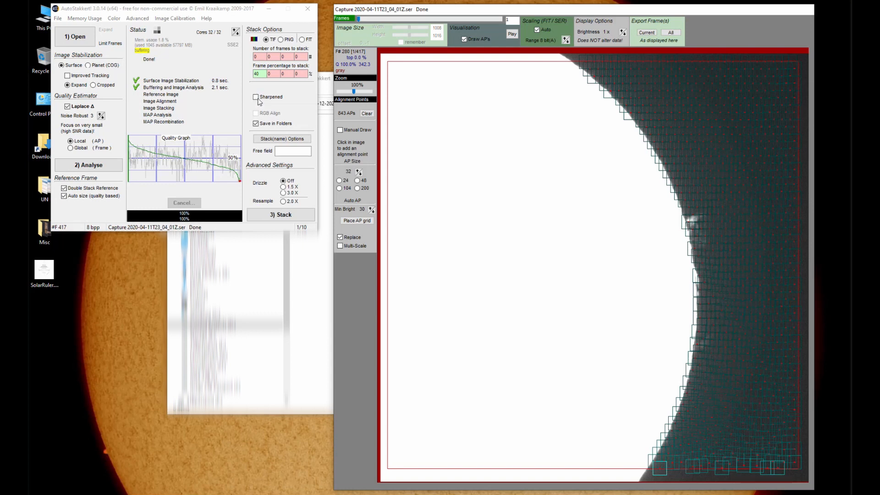
pyautogui.click(257, 99)
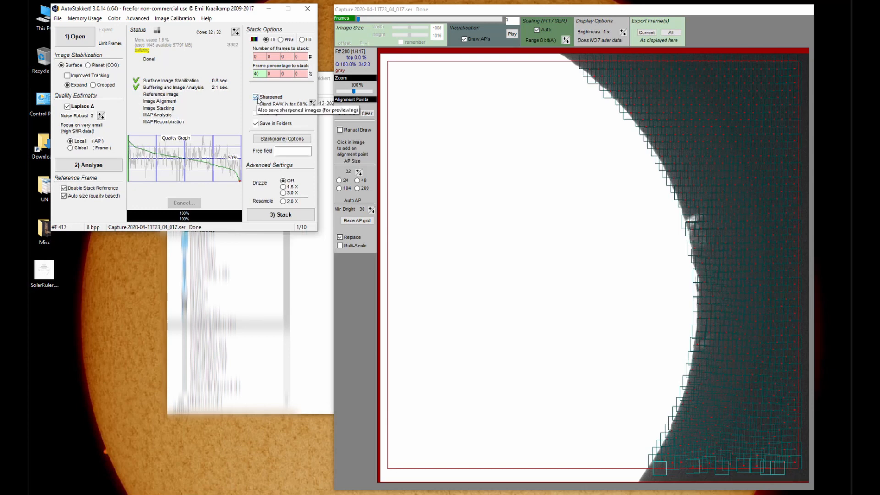
pyautogui.click(255, 98)
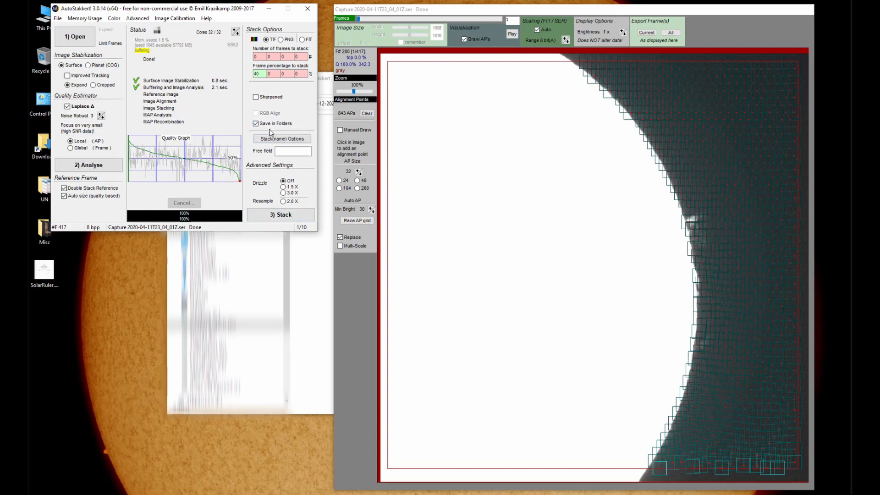
pyautogui.click(284, 216)
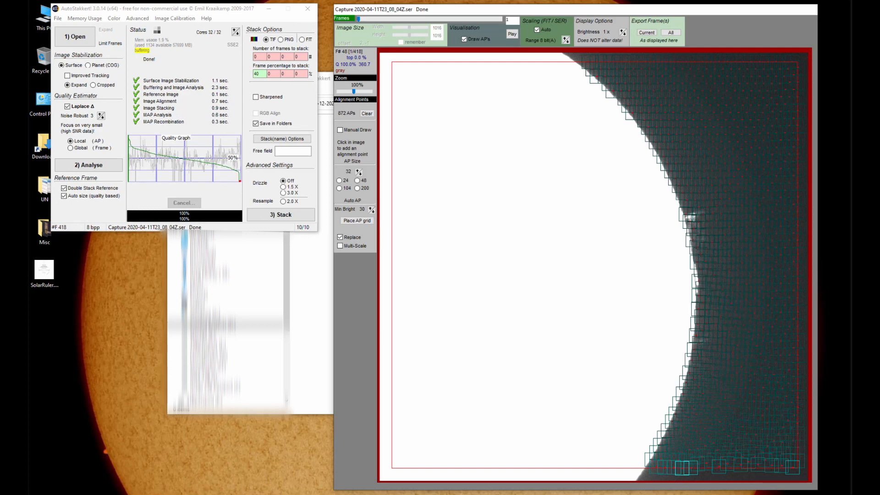
# - Close AutoStakkert! and, in File Explorer, move the AS_P40 output folder into the AutoStakkert folder
pyautogui.click(306, 9)
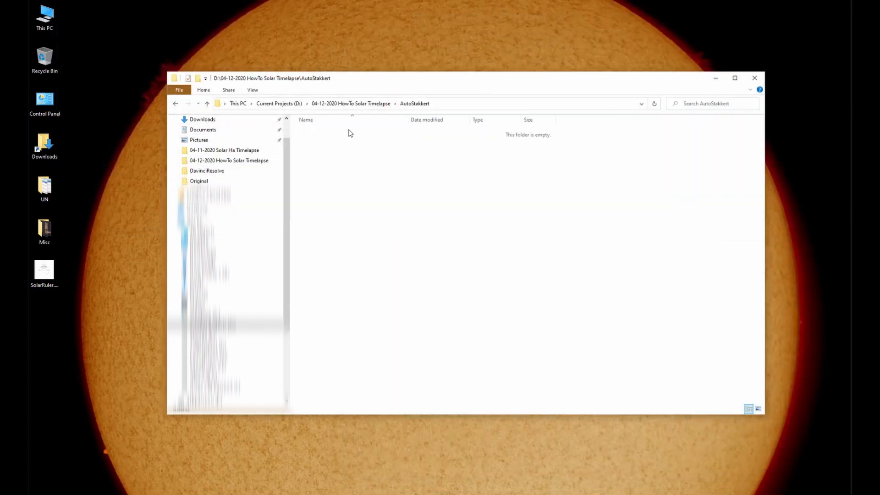
pyautogui.click(353, 104)
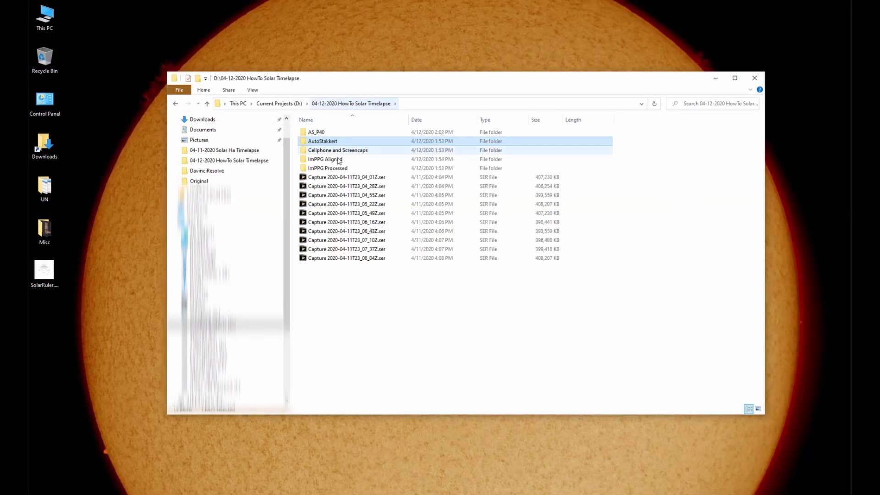
pyautogui.doubleClick(314, 134)
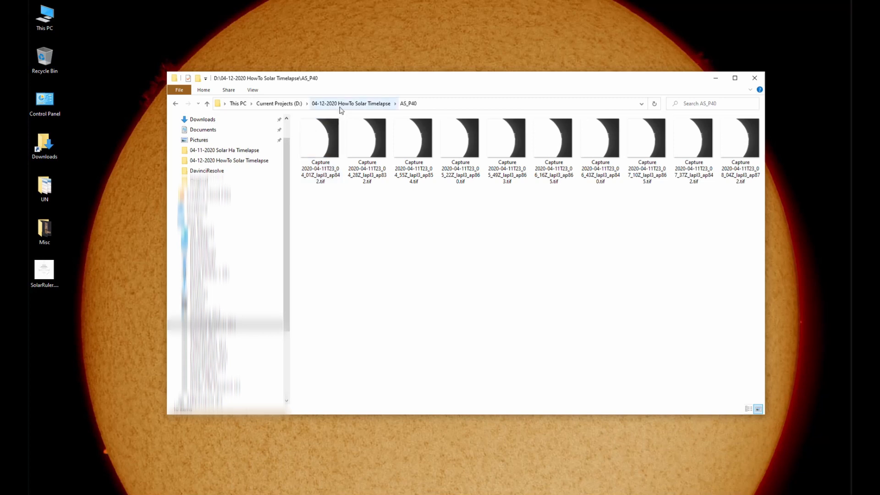
pyautogui.click(342, 103)
pyautogui.moveTo(317, 133); pyautogui.dragTo(321, 141)
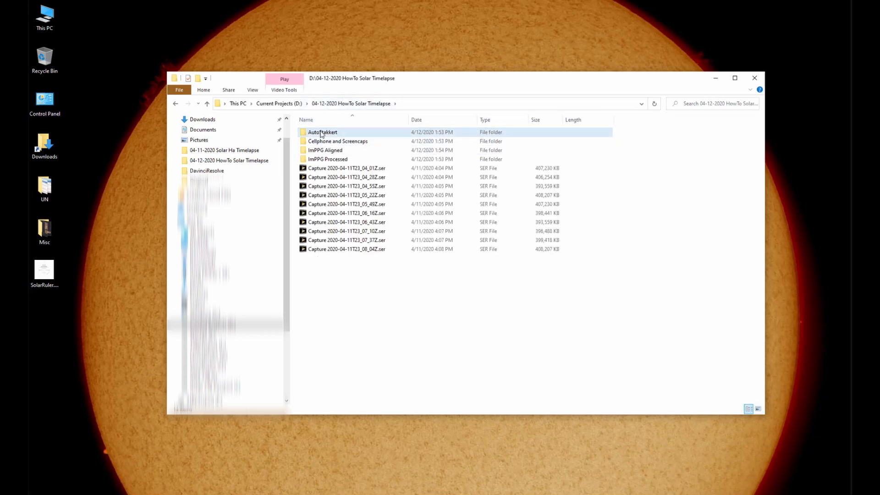
# - Open the first stacked TIF from the AutoStakkert\AS_P40 folder in Windows Photo Viewer and page through the stacked images to check their consistency
pyautogui.doubleClick(313, 135)
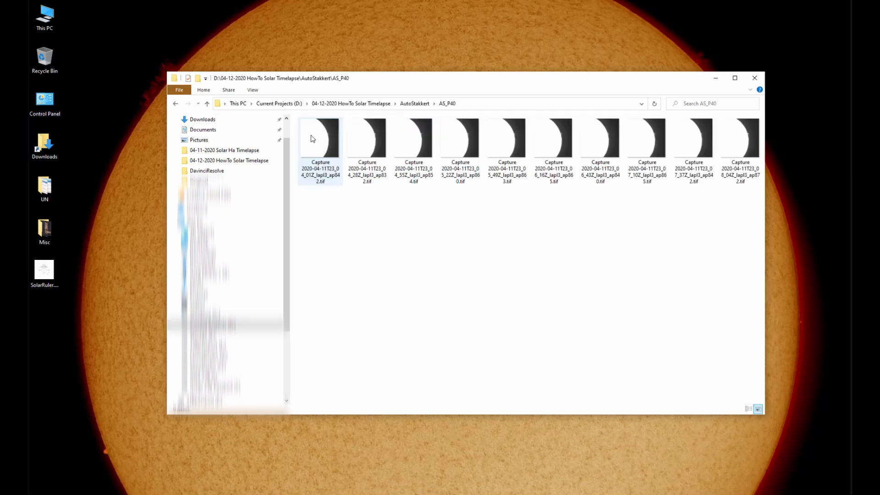
pyautogui.doubleClick(321, 140)
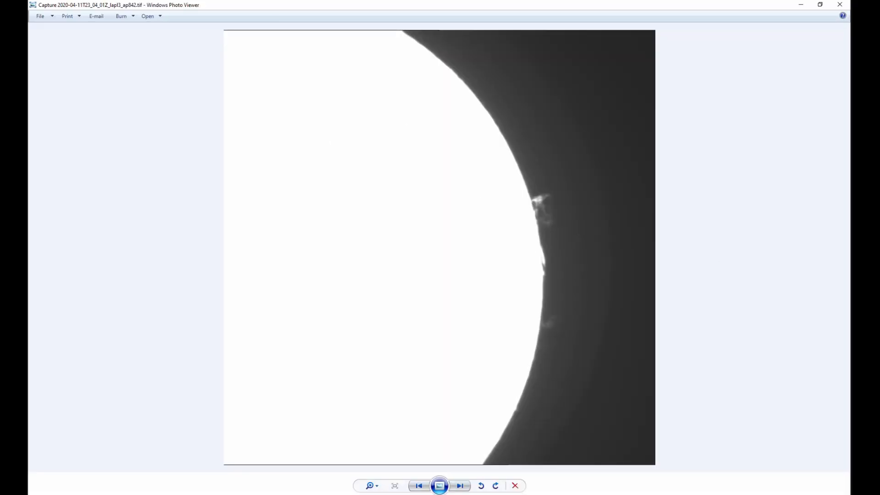
pyautogui.press('Right')
pyautogui.press('Right')
pyautogui.press('Right')
pyautogui.press('Right')
pyautogui.press('Right')
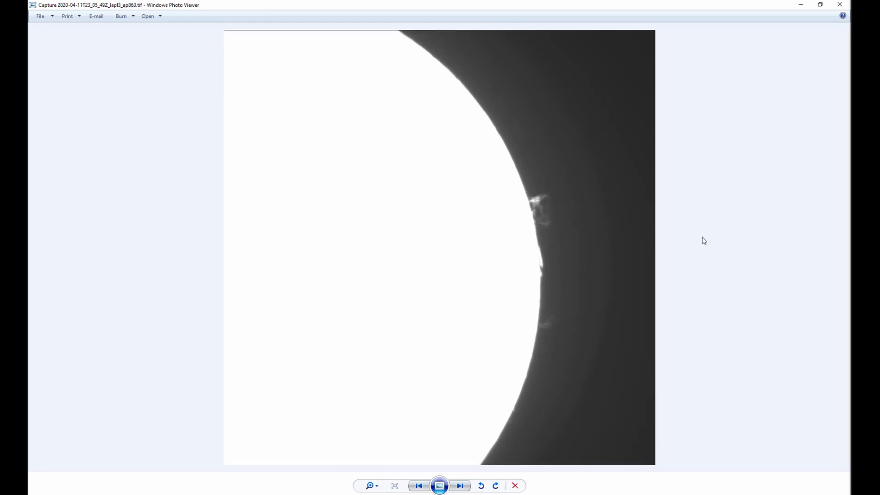
pyautogui.press('Right')
pyautogui.press('Right')
pyautogui.press('Right')
pyautogui.press('Right')
pyautogui.press('Right')
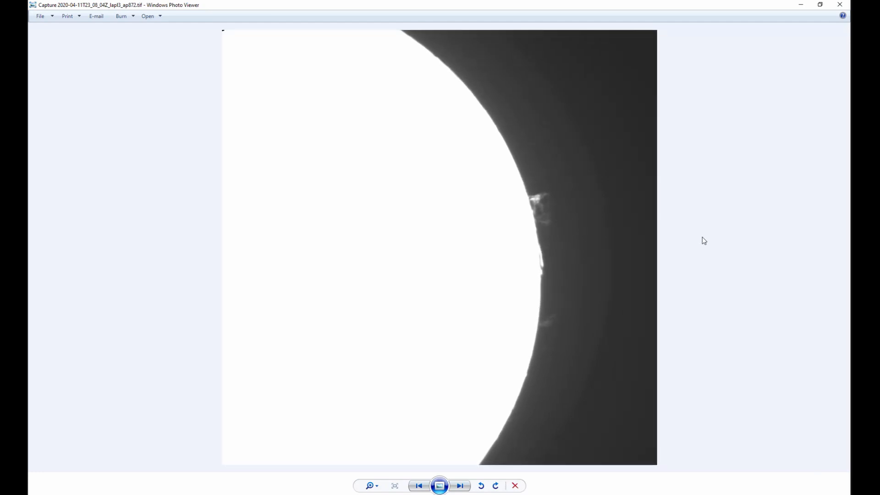
pyautogui.press('Right')
pyautogui.press('Right')
pyautogui.press('Right')
pyautogui.press('Right')
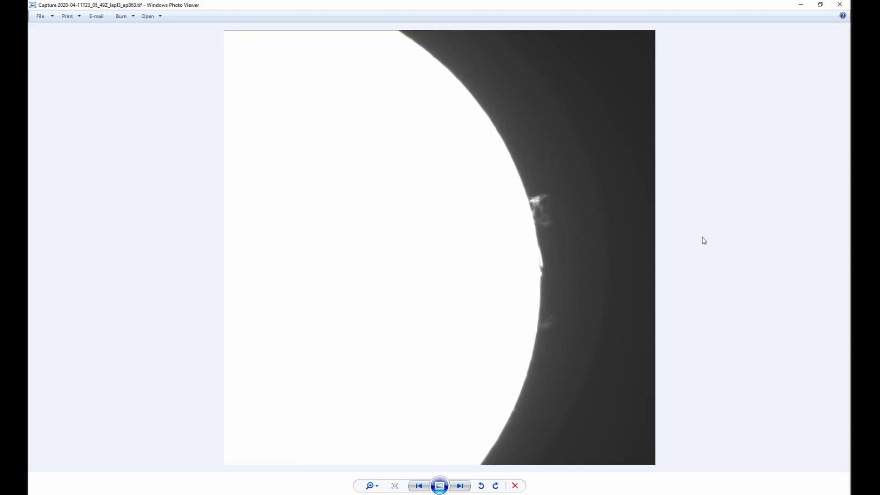
pyautogui.press('Right')
pyautogui.press('Right')
pyautogui.press('Right')
pyautogui.press('Right')
pyautogui.press('Right')
pyautogui.press('Right')
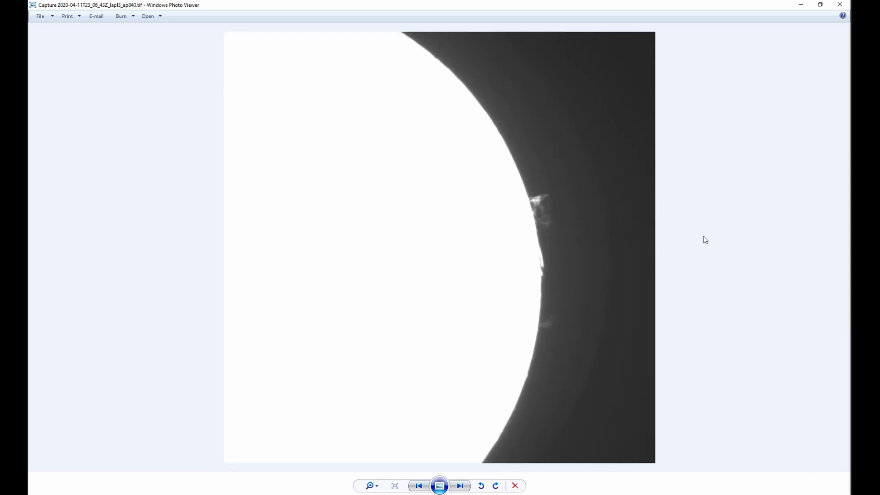
pyautogui.press('Right')
pyautogui.press('Right')
pyautogui.press('Right')
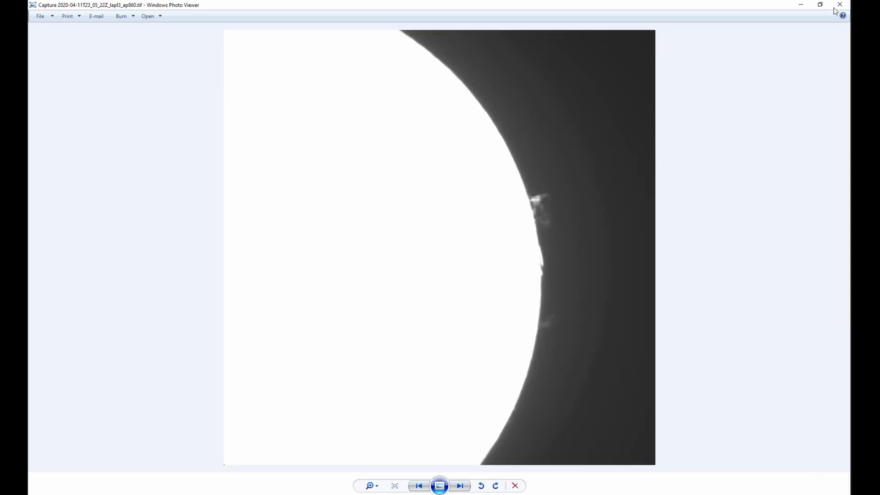
# - Close the photo viewer, switch to ImPPG and resize its window to cover most of the desktop
pyautogui.click(840, 5)
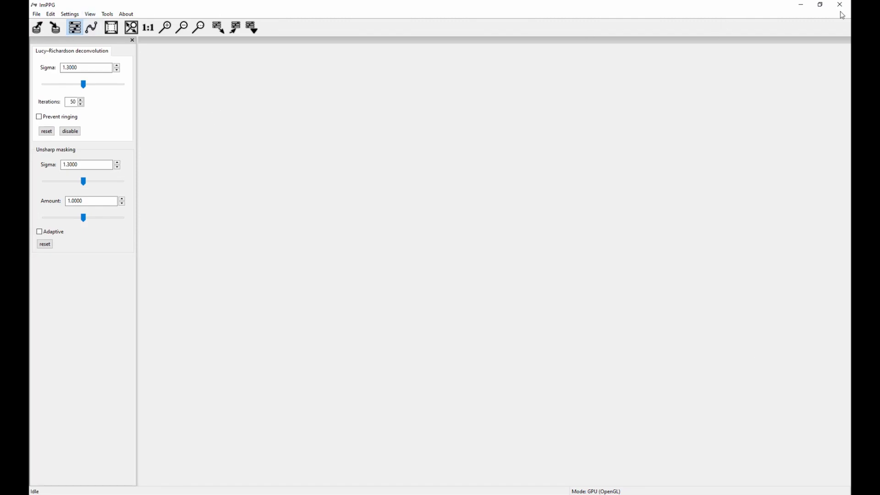
pyautogui.click(820, 5)
pyautogui.moveTo(165, 56); pyautogui.dragTo(191, 49)
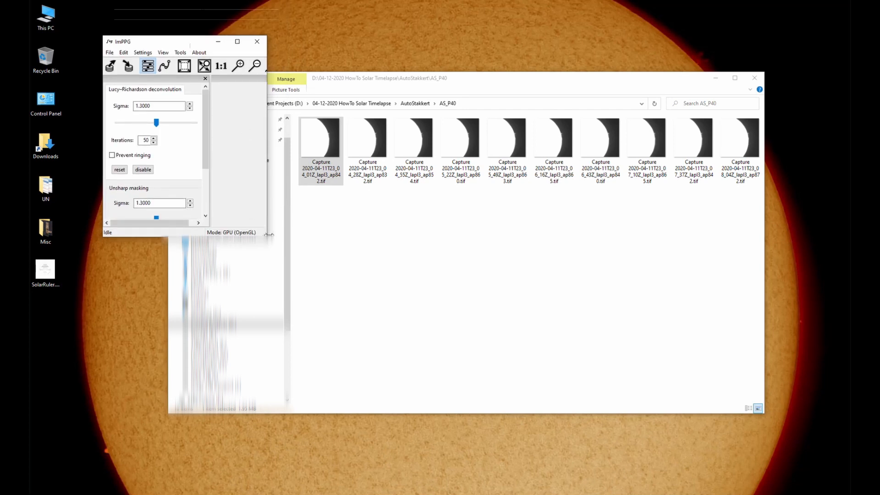
pyautogui.moveTo(268, 238); pyautogui.dragTo(696, 454)
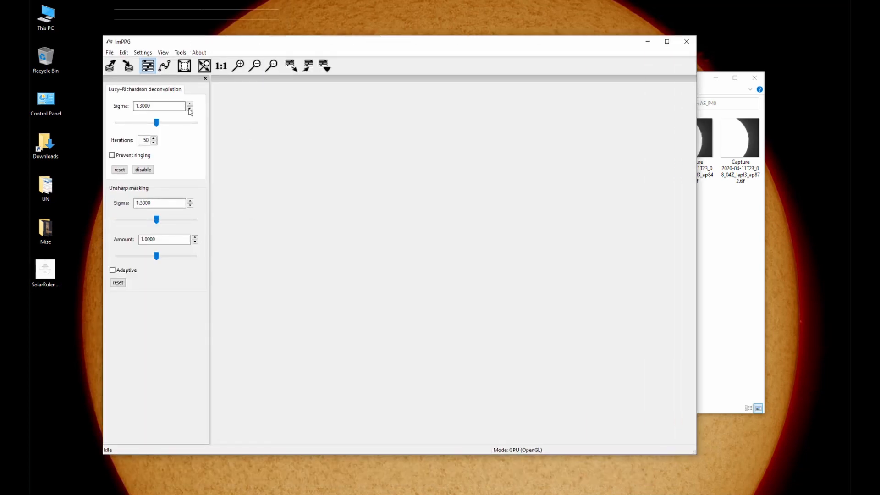
pyautogui.moveTo(212, 46); pyautogui.dragTo(240, 46)
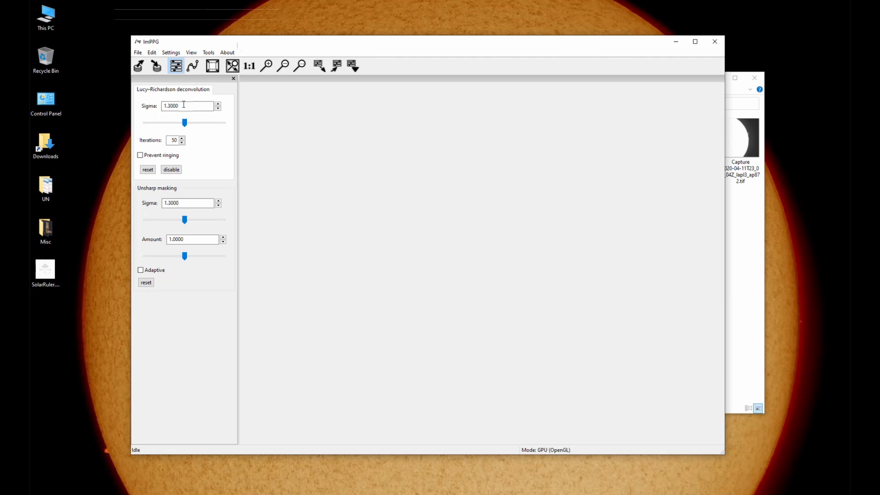
# - Open the first stacked TIF, Capture 2020-04-11T23_04_01Z_lapl3_ap842.tif, from 04-12-2020 HowTo Solar Timelapse\AutoStakkert\AS_P40
pyautogui.click(138, 53)
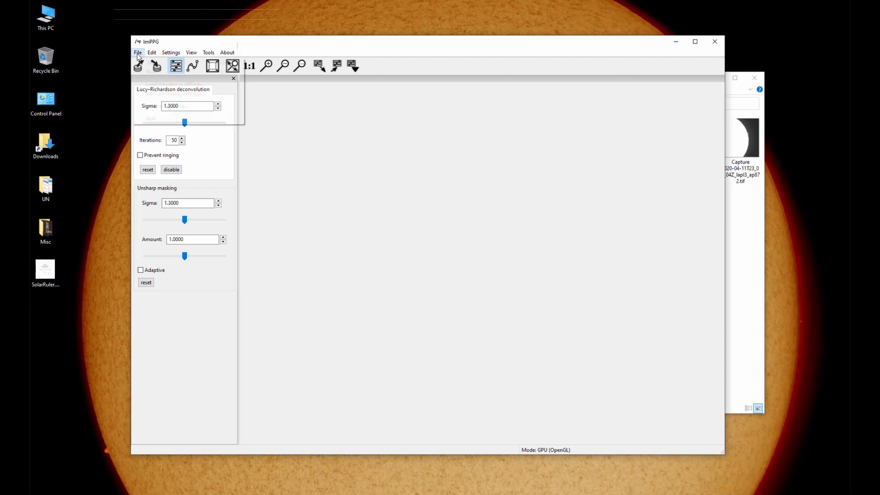
pyautogui.click(148, 61)
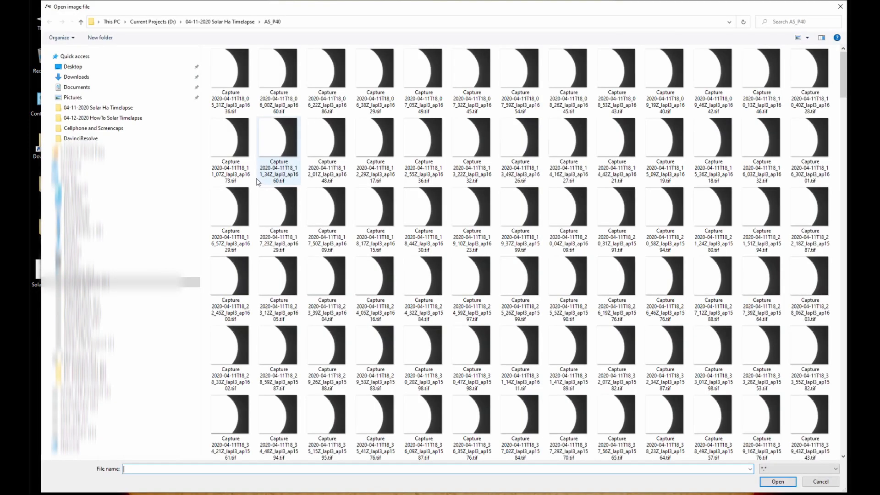
pyautogui.click(153, 22)
pyautogui.doubleClick(237, 90)
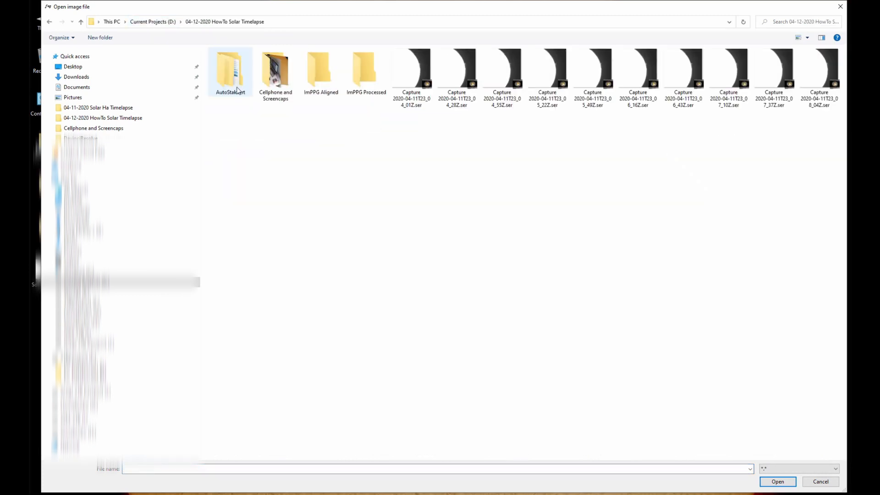
pyautogui.doubleClick(232, 76)
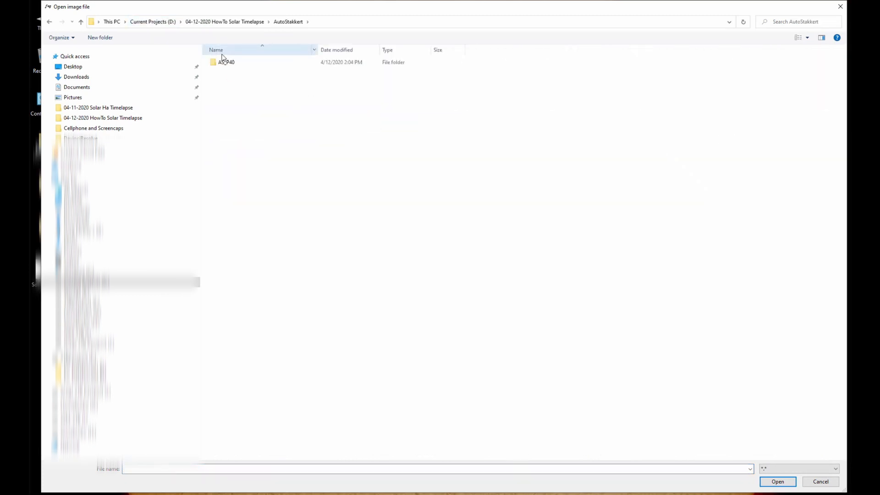
pyautogui.click(224, 64)
pyautogui.doubleClick(224, 64)
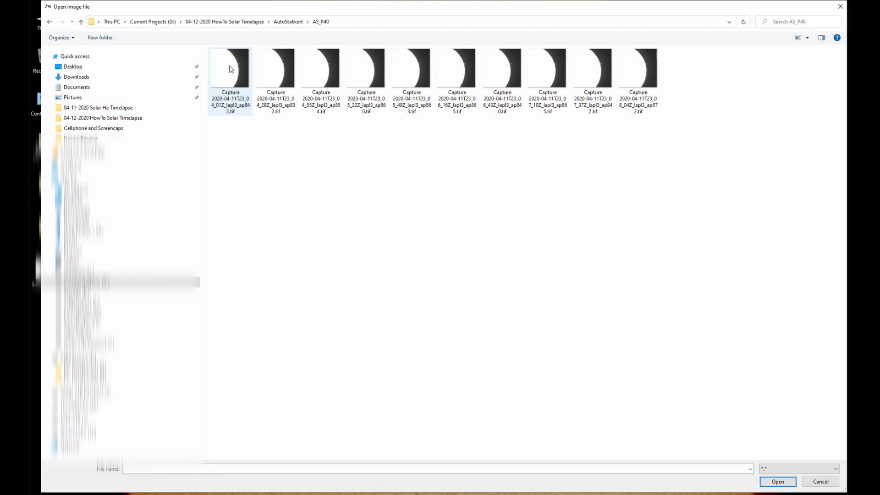
pyautogui.doubleClick(231, 70)
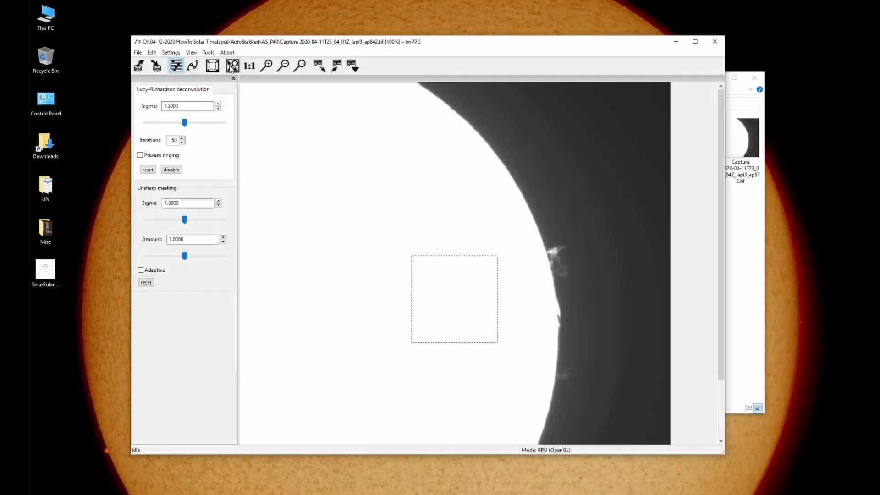
# - Select the limb area around the prominences for processing and set Lucy–Richardson deconvolution to sigma 1.2010 with ringing prevention
pyautogui.moveTo(498, 218); pyautogui.dragTo(604, 368)
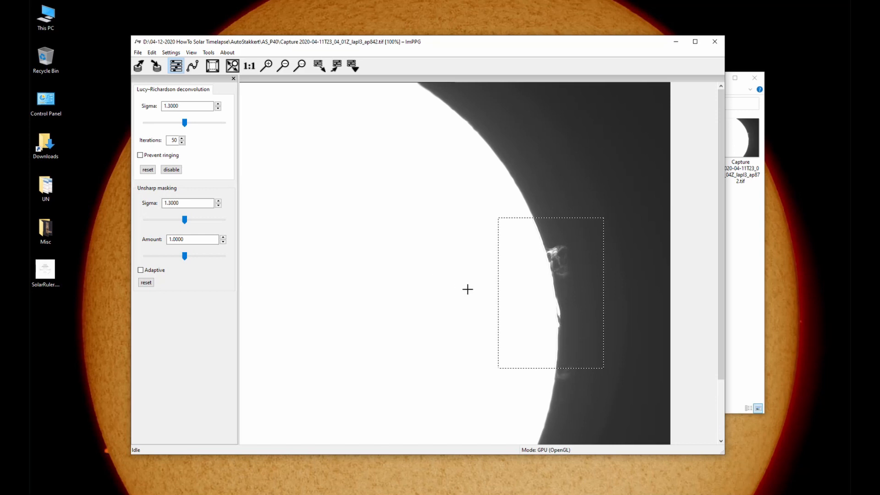
pyautogui.moveTo(523, 43); pyautogui.dragTo(544, 34)
pyautogui.click(717, 26)
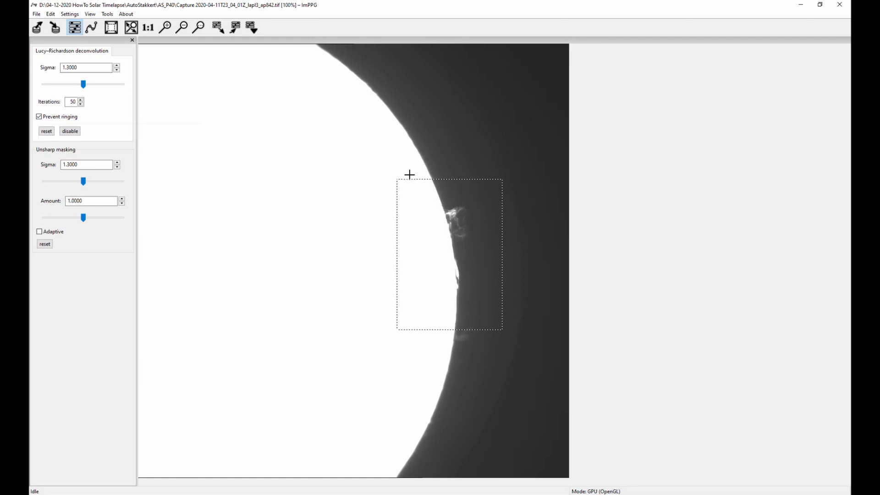
pyautogui.moveTo(83, 85); pyautogui.dragTo(80, 89)
pyautogui.moveTo(84, 88); pyautogui.dragTo(83, 88)
# - Enable adaptive unsharp masking with sigma 1.4251, amount min 1.3376 and amount max 1.4086
pyautogui.click(39, 233)
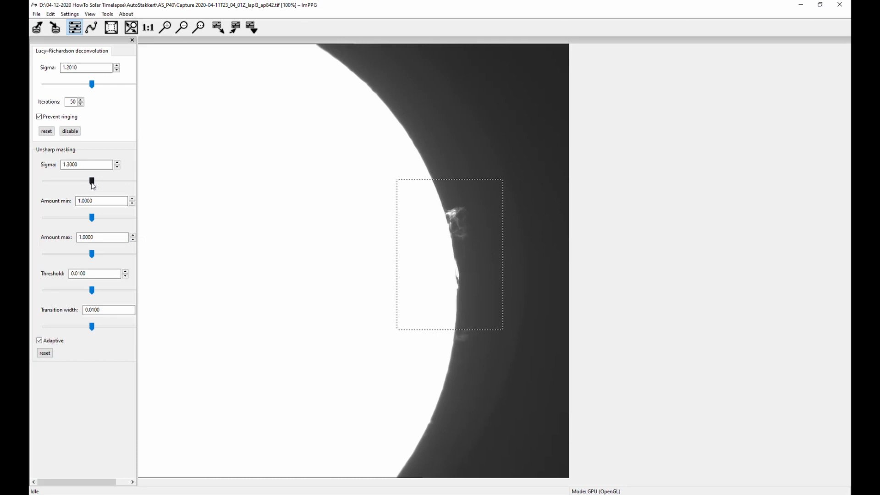
pyautogui.moveTo(94, 184); pyautogui.dragTo(102, 186)
pyautogui.moveTo(94, 220); pyautogui.dragTo(103, 216)
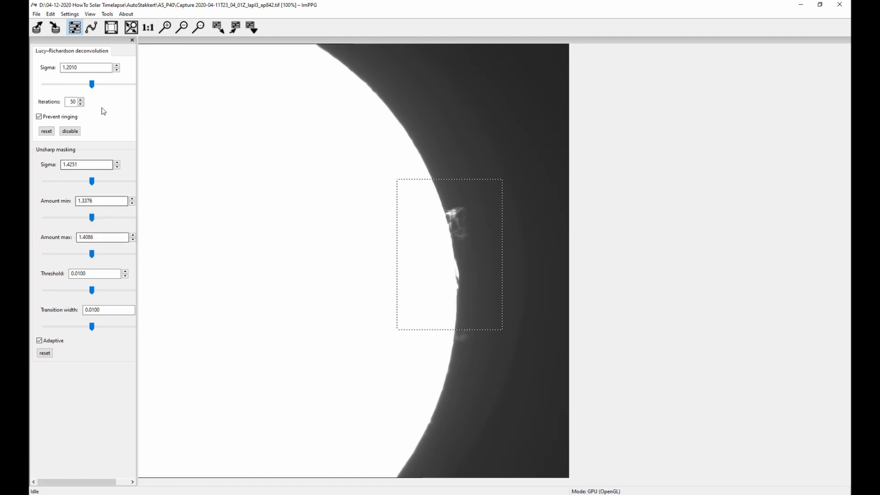
# - Add two points to the tone curve to darken the sky background slightly, and extend the processing selection to the whole image
pyautogui.click(92, 27)
pyautogui.moveTo(605, 289); pyautogui.dragTo(350, 367)
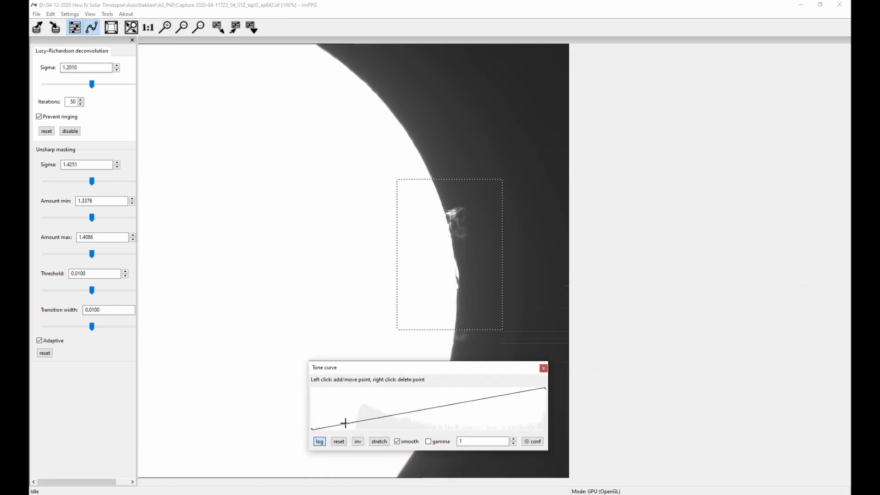
pyautogui.click(370, 420)
pyautogui.moveTo(350, 424)
pyautogui.mouseDown()
pyautogui.moveTo(370, 417)
pyautogui.moveTo(350, 426)
pyautogui.mouseUp()
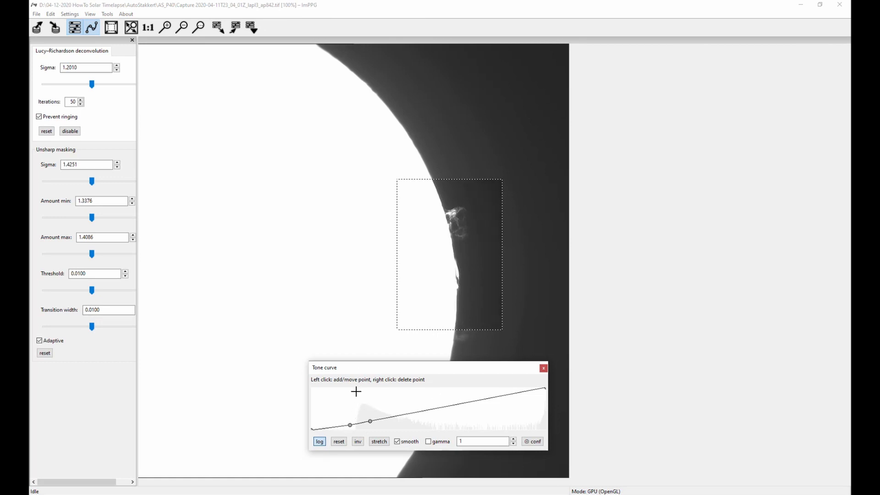
pyautogui.moveTo(402, 370); pyautogui.dragTo(666, 198)
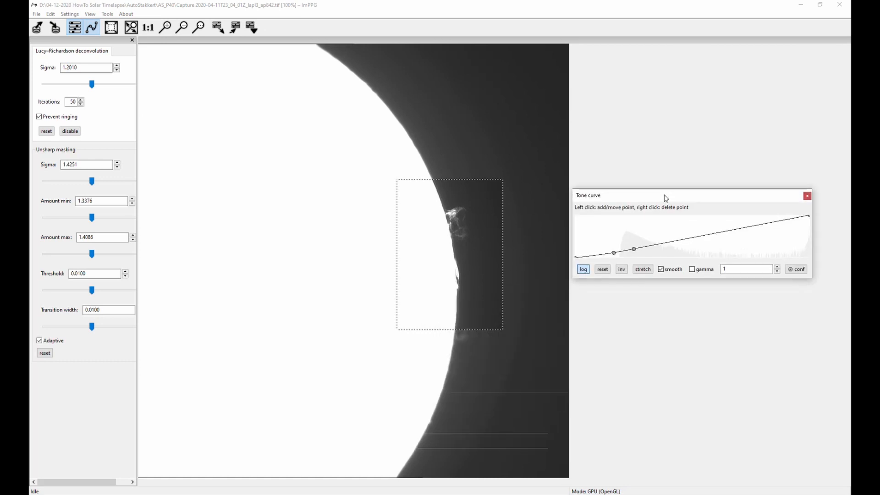
pyautogui.click(111, 28)
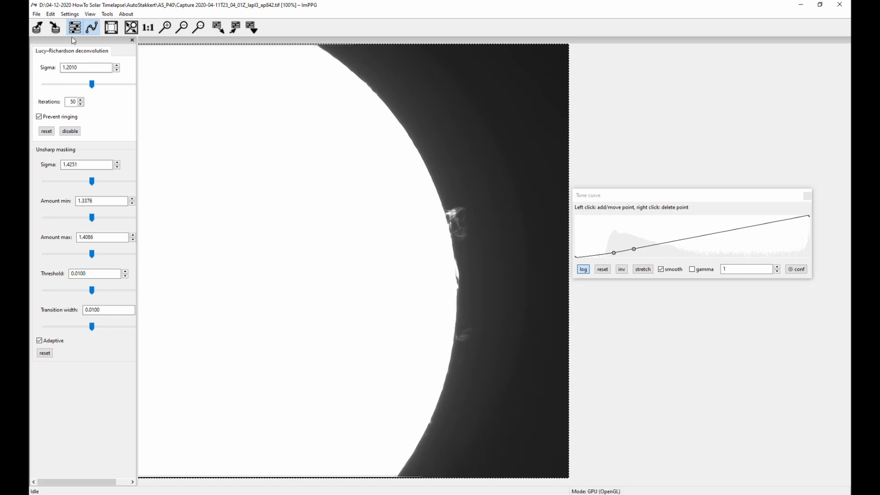
# - Save the processing settings as Processed in the 04-12-2020 HowTo Solar Timelapse\ImPPG Processed folder
pyautogui.click(37, 14)
pyautogui.click(67, 56)
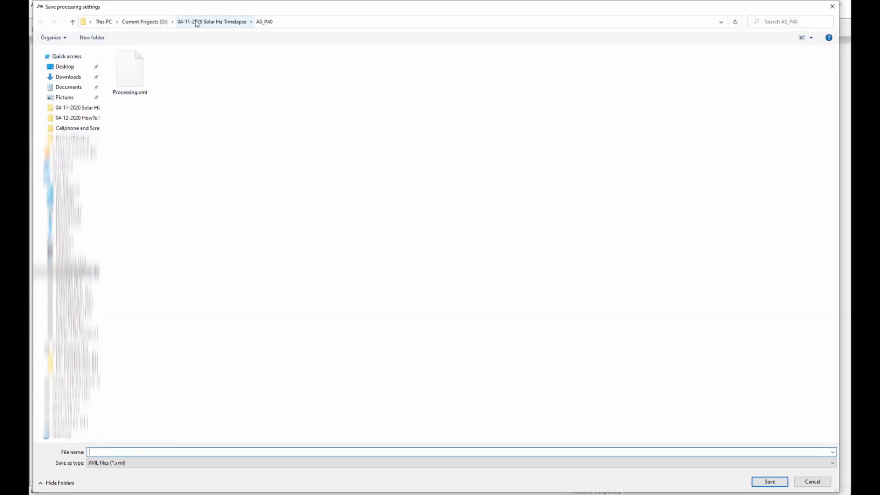
pyautogui.click(146, 22)
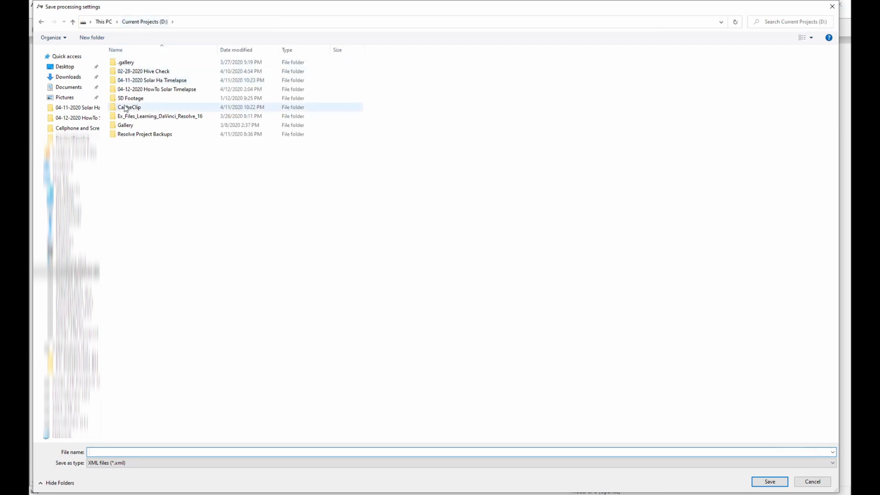
pyautogui.doubleClick(131, 90)
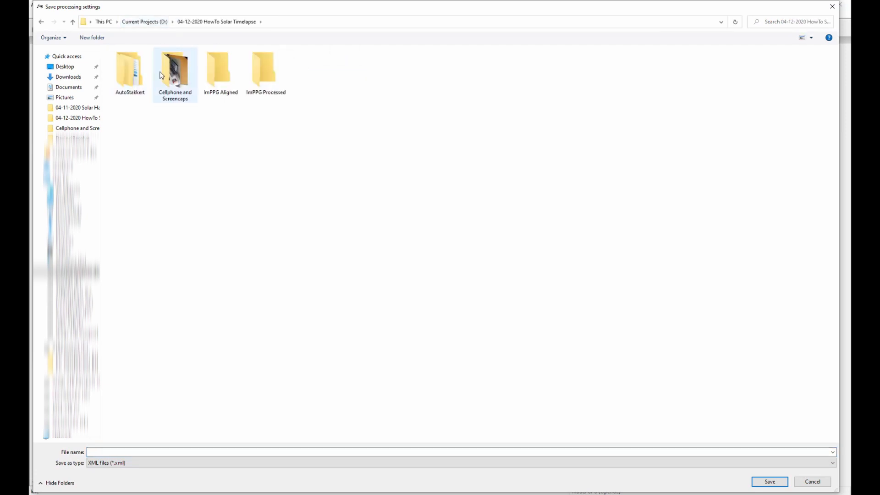
pyautogui.doubleClick(260, 65)
pyautogui.click(97, 452)
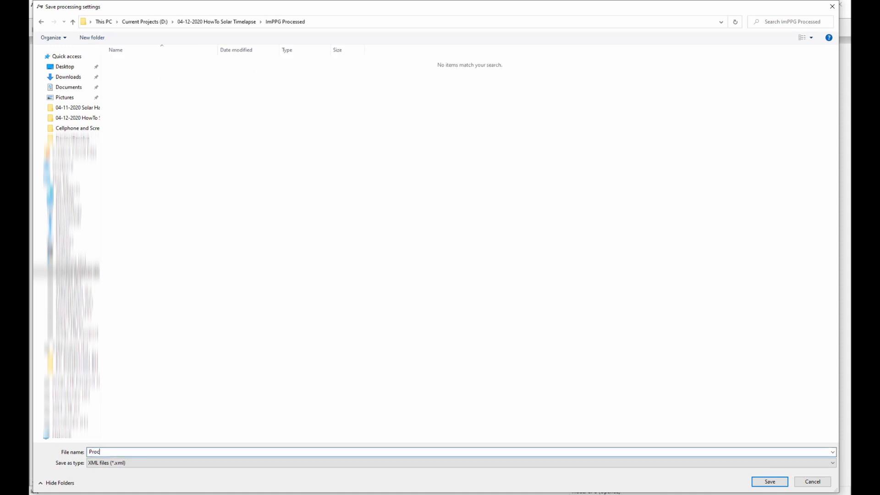
pyautogui.write('Processed')
pyautogui.click(759, 483)
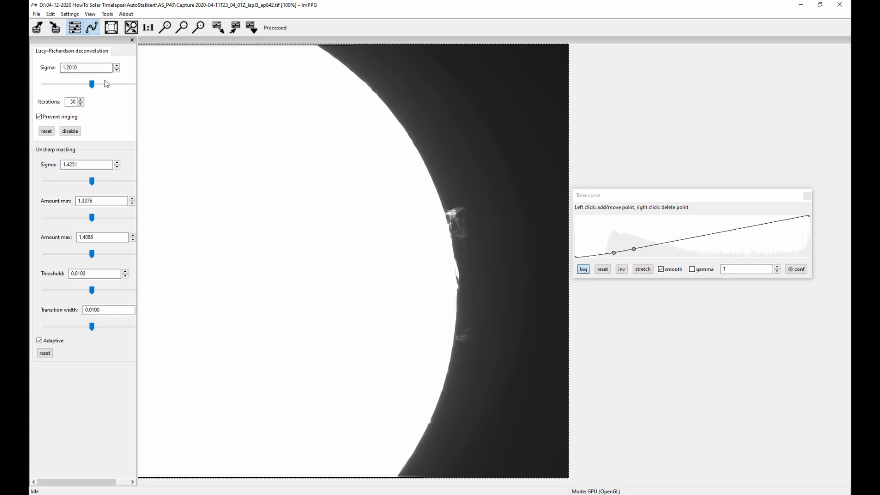
# - Start batch processing and add all stacked TIFs from 04-12-2020 HowTo Solar Timelapse\AutoStakkert\AS_P40 as input files
pyautogui.click(37, 15)
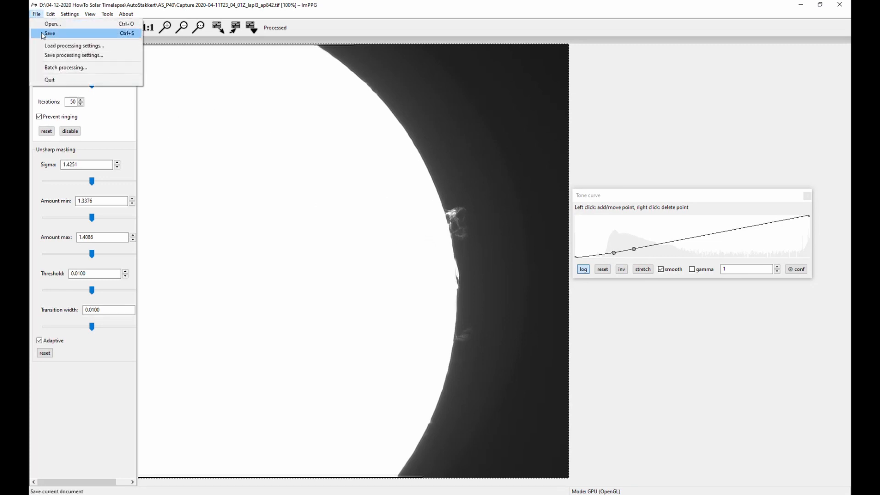
pyautogui.click(54, 68)
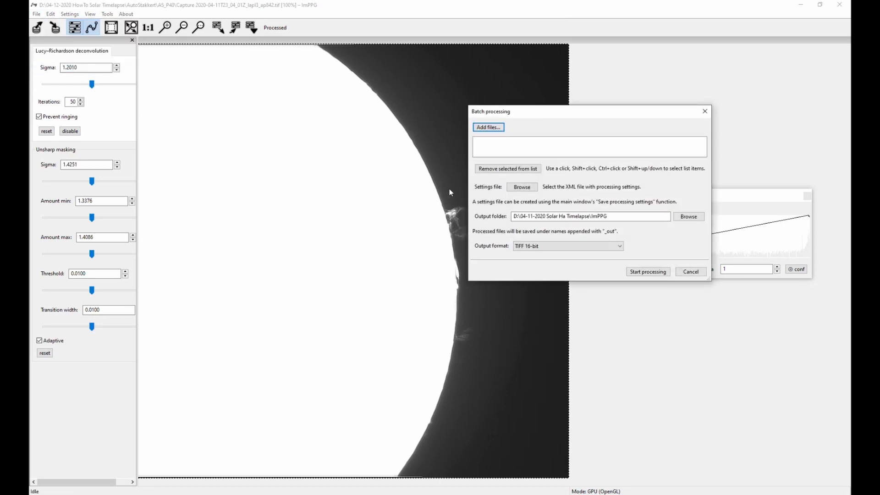
pyautogui.click(488, 128)
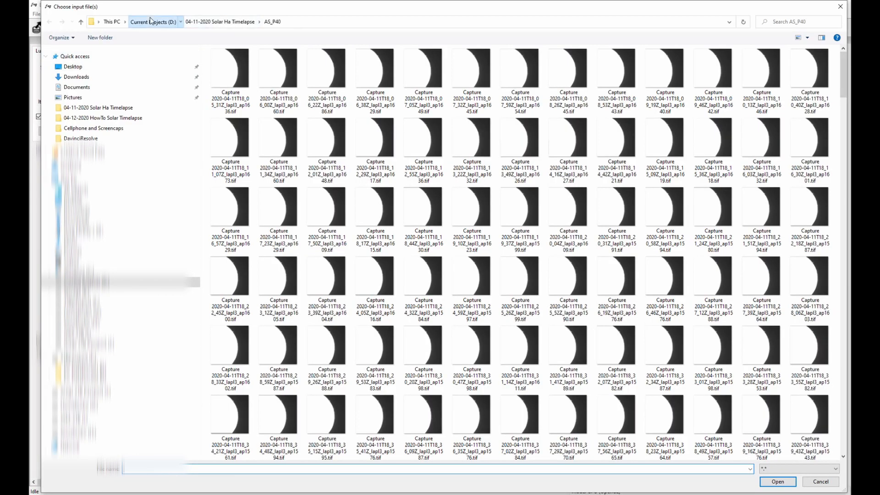
pyautogui.click(151, 21)
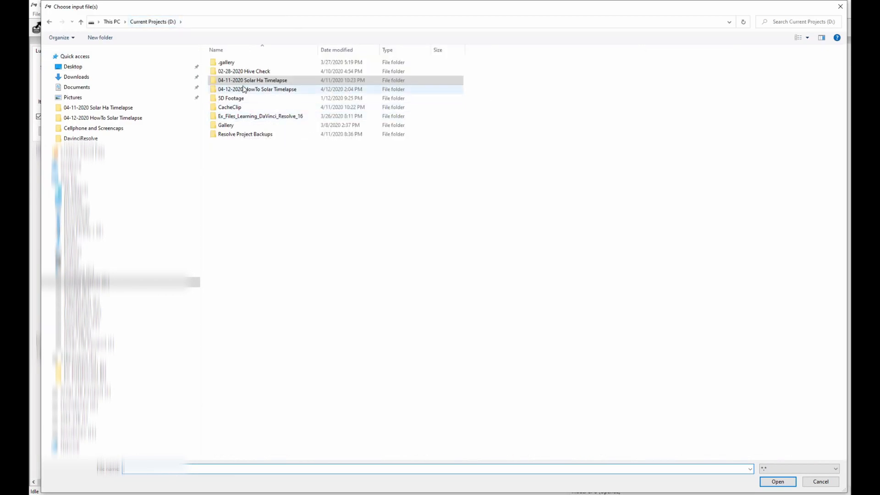
pyautogui.doubleClick(244, 89)
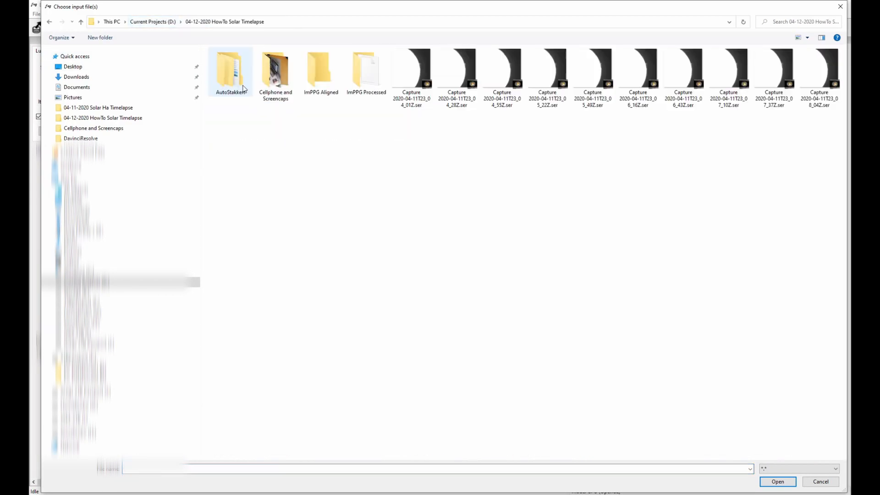
pyautogui.doubleClick(224, 70)
pyautogui.doubleClick(222, 67)
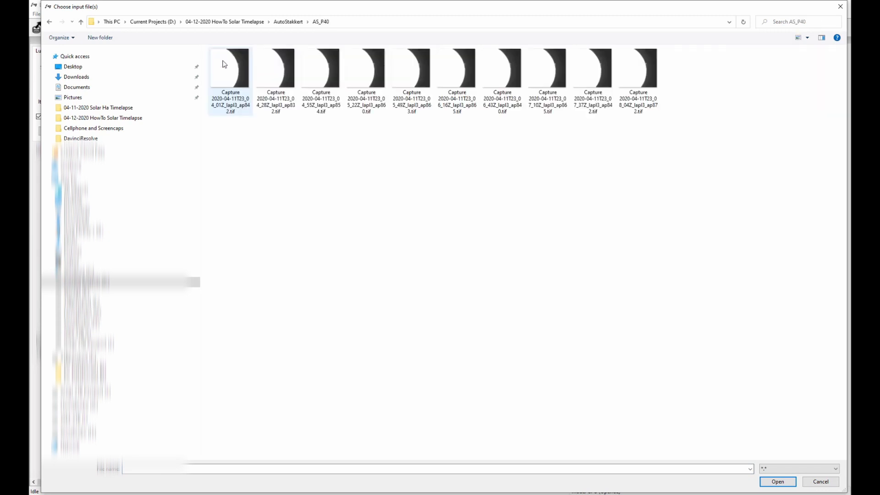
pyautogui.click(223, 68)
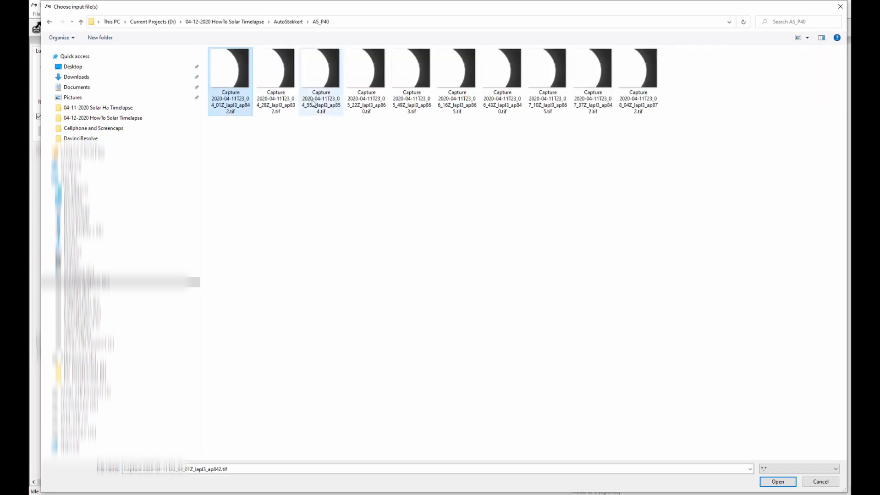
pyautogui.keyDown('shift'); pyautogui.click(635, 74); pyautogui.keyUp('shift')
pyautogui.click(778, 481)
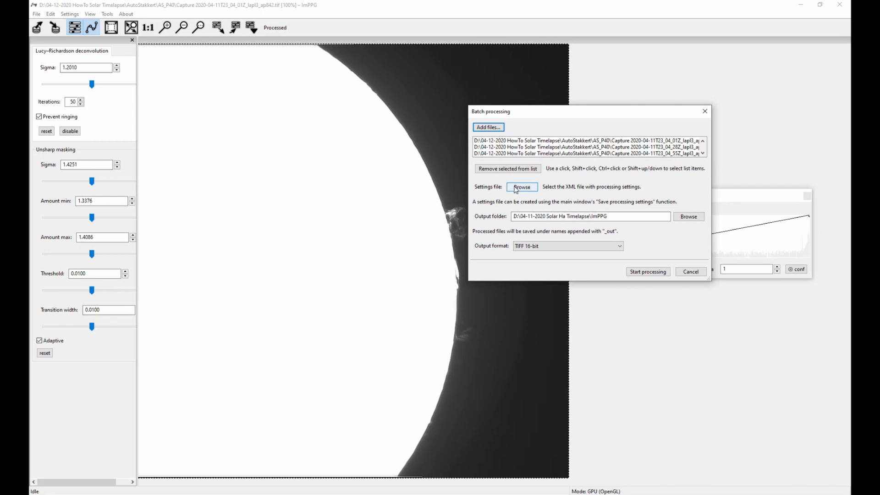
# - Load Processed.xml from 04-12-2020 HowTo Solar Timelapse\ImPPG Processed as the batch processing settings file
pyautogui.click(515, 189)
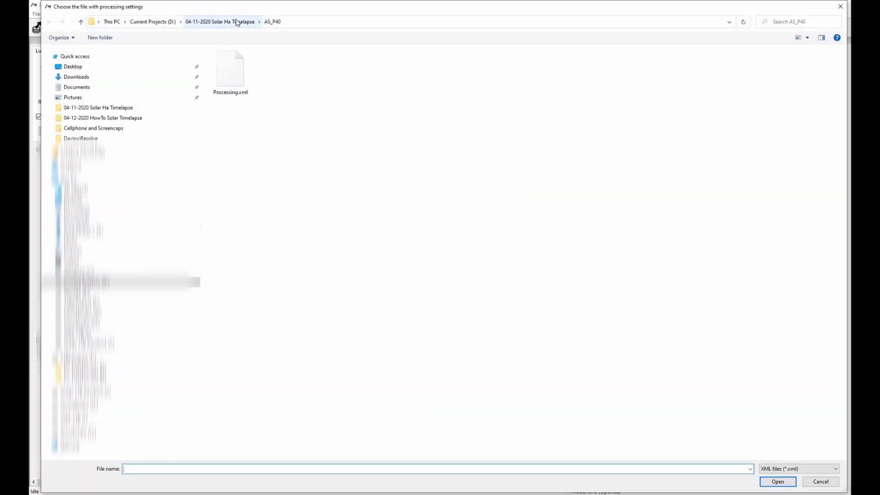
pyautogui.click(154, 22)
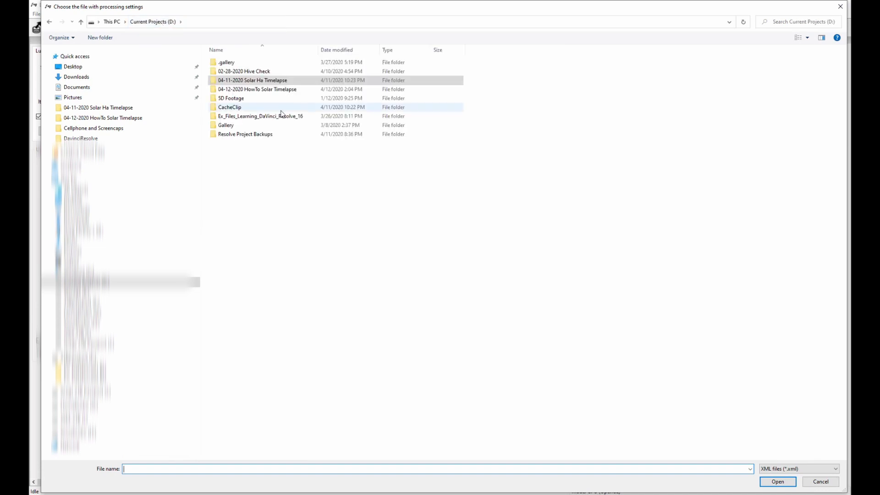
pyautogui.doubleClick(271, 90)
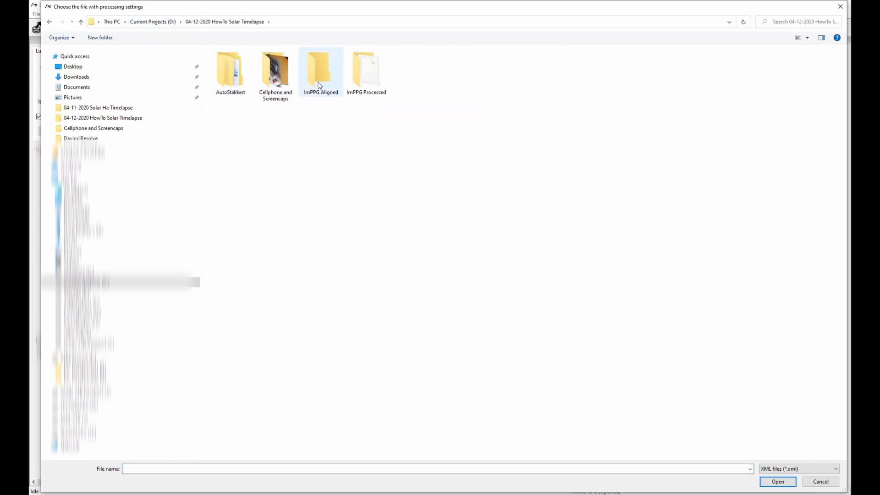
pyautogui.doubleClick(362, 74)
pyautogui.click(235, 66)
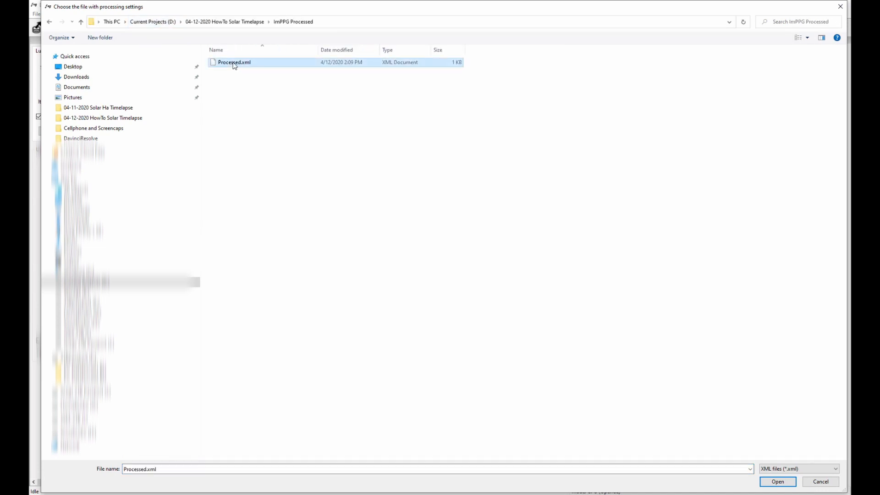
pyautogui.doubleClick(235, 64)
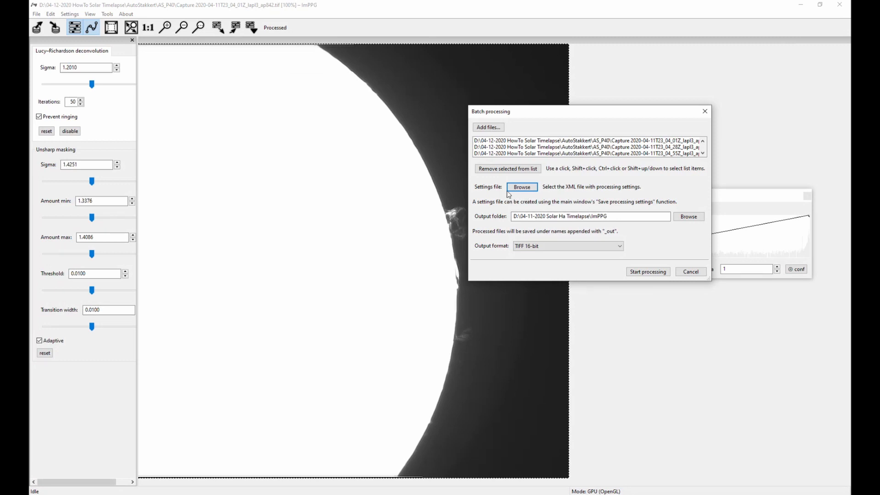
# - Set the batch output folder to 04-12-2020 HowTo Solar Timelapse\ImPPG Processed
pyautogui.click(689, 216)
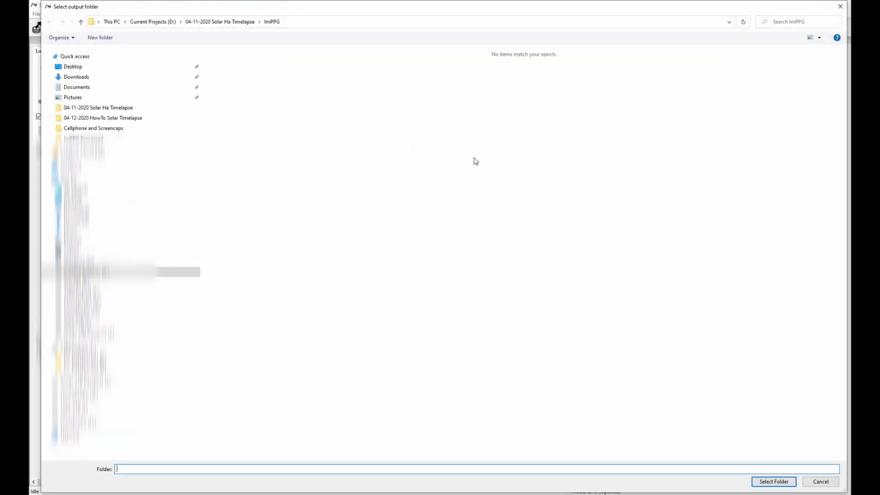
pyautogui.click(155, 23)
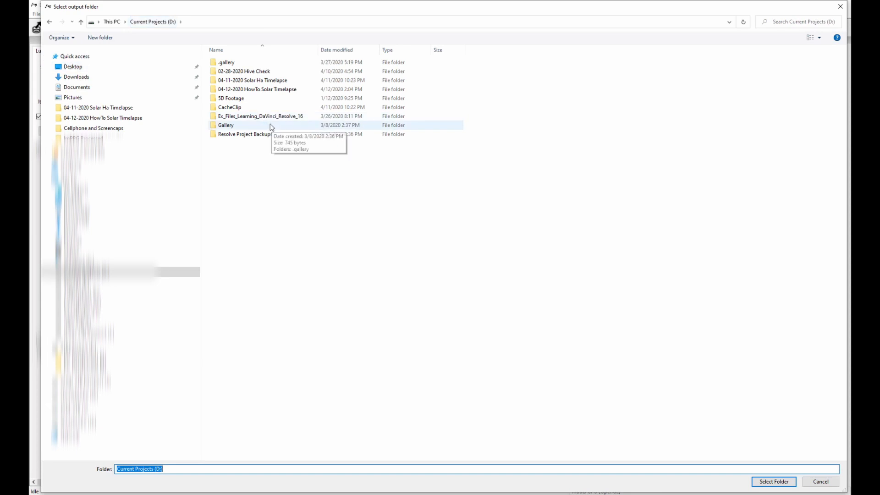
pyautogui.click(250, 90)
pyautogui.doubleClick(249, 92)
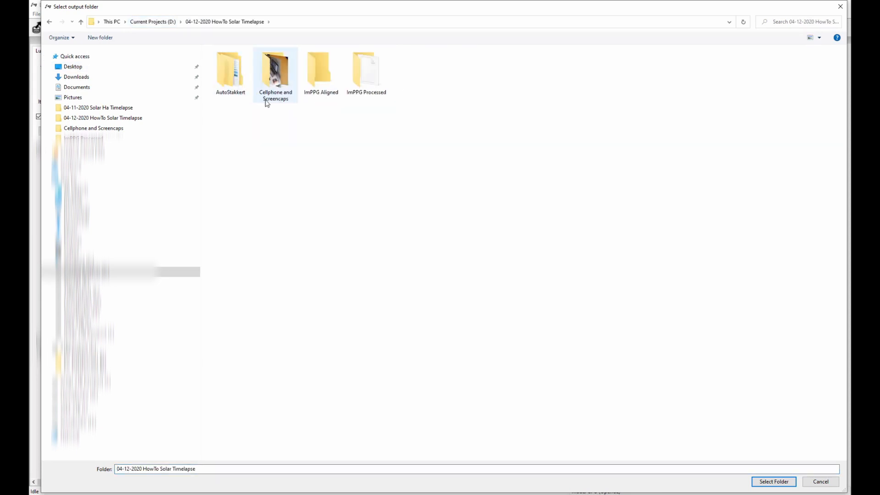
pyautogui.doubleClick(366, 75)
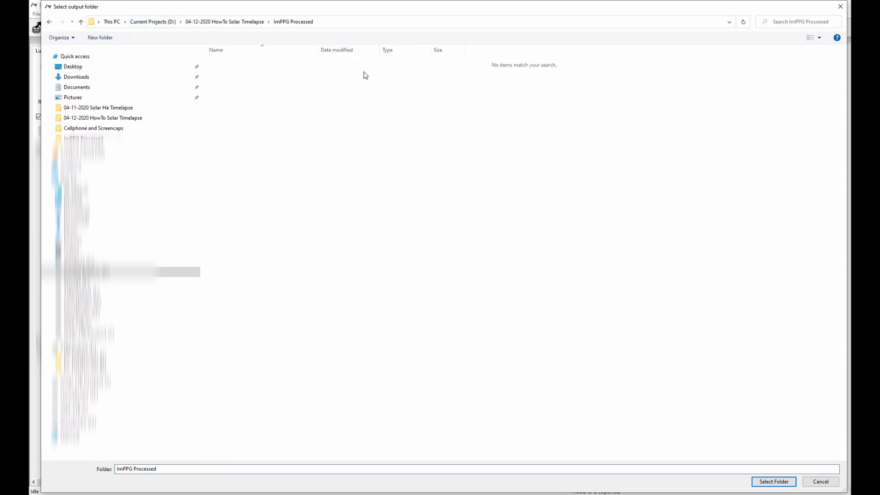
pyautogui.click(766, 482)
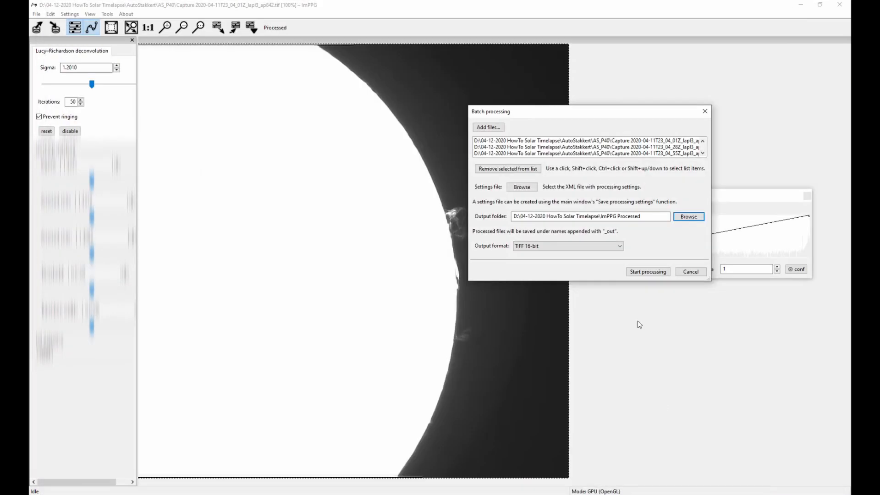
# - Run the batch processing with TIFF 16-bit as the output format, and close the batch window when it finishes
pyautogui.click(547, 249)
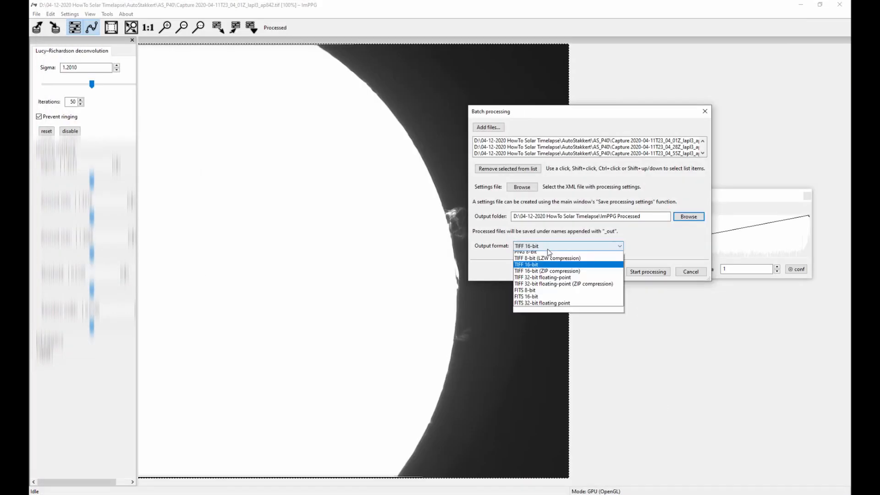
pyautogui.click(543, 274)
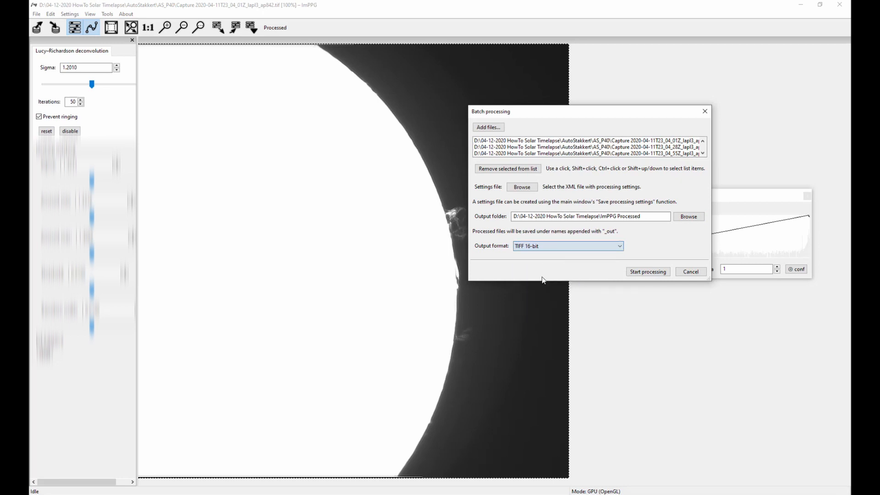
pyautogui.click(642, 273)
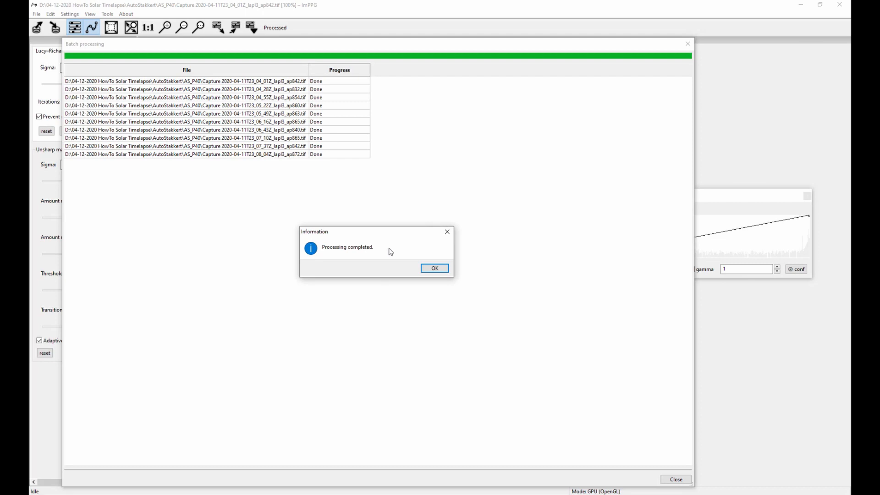
pyautogui.click(434, 270)
pyautogui.click(687, 44)
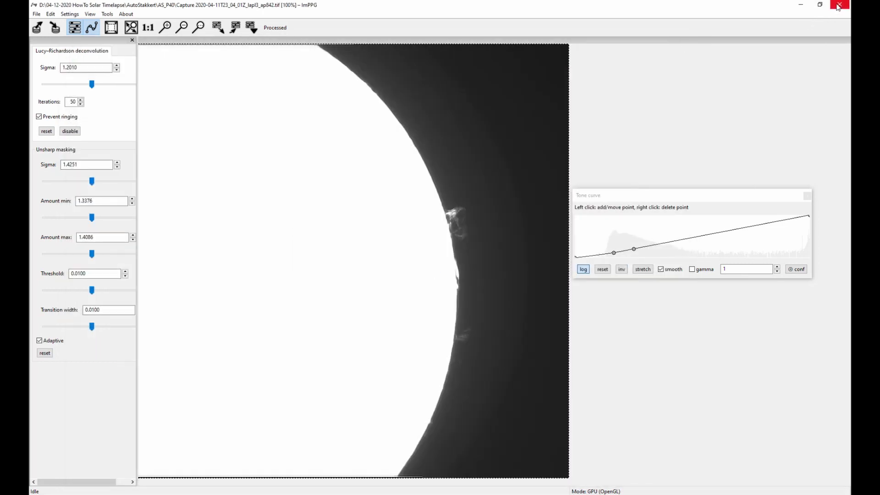
# - Switch to File Explorer and open the first processed TIF in 04-12-2020 HowTo Solar Timelapse\ImPPG Processed
pyautogui.click(802, 8)
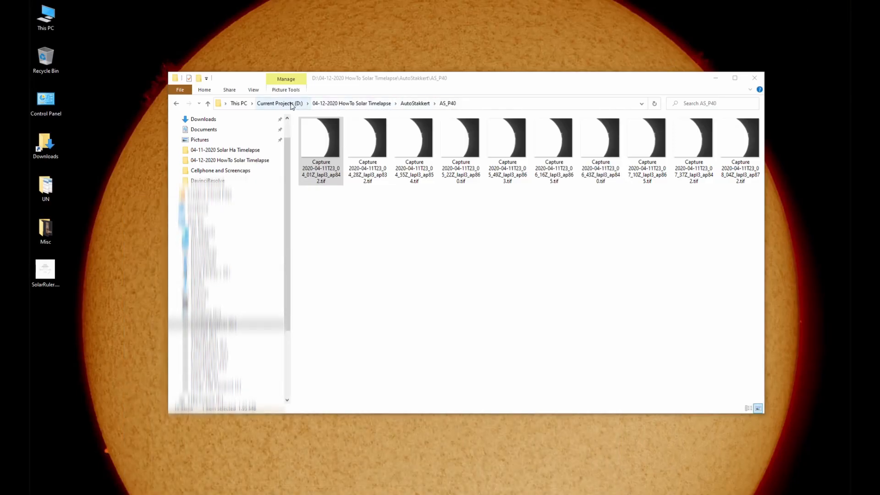
pyautogui.click(352, 103)
pyautogui.click(460, 136)
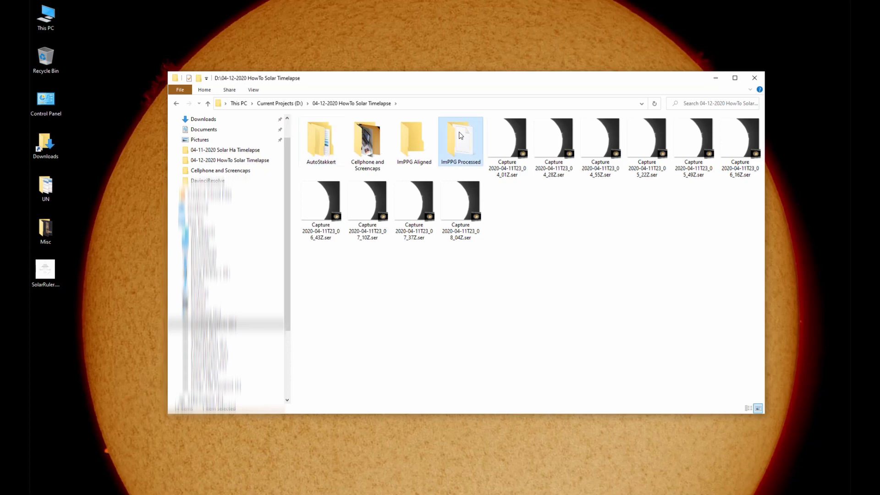
pyautogui.doubleClick(460, 135)
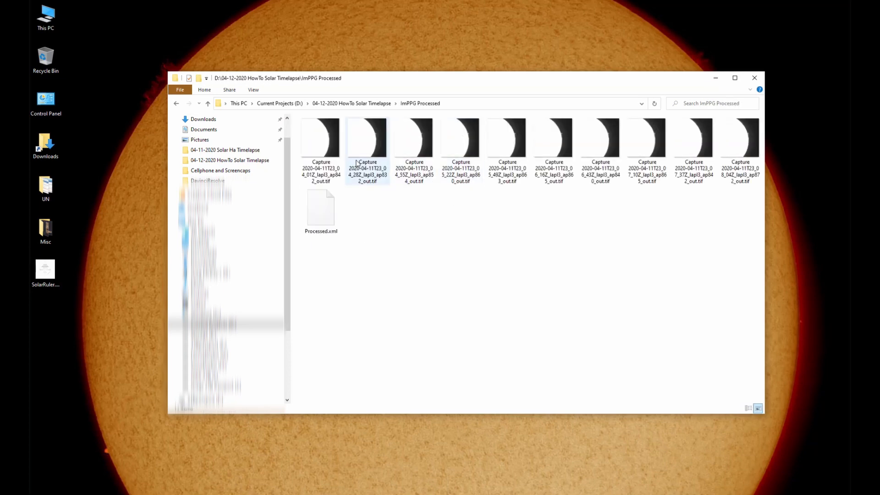
pyautogui.doubleClick(326, 133)
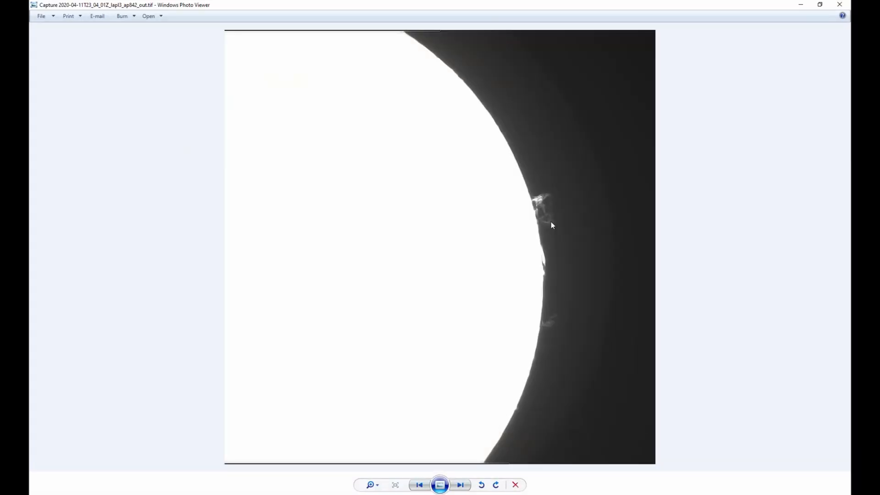
# - Page through the processed TIFs to compare the prominences and limb position between frames, and close the viewer
pyautogui.click(461, 485)
pyautogui.click(460, 485)
pyautogui.click(461, 485)
pyautogui.click(461, 485)
pyautogui.click(461, 485)
pyautogui.click(460, 485)
pyautogui.click(462, 487)
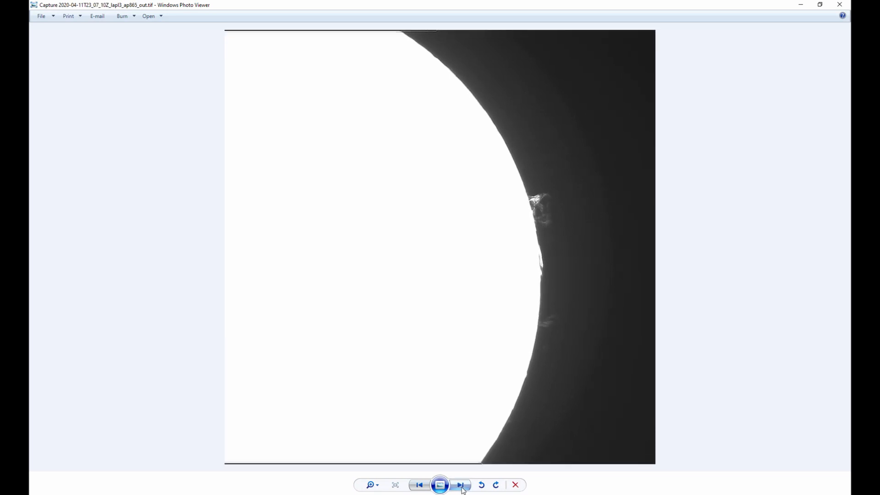
pyautogui.click(461, 485)
pyautogui.click(461, 485)
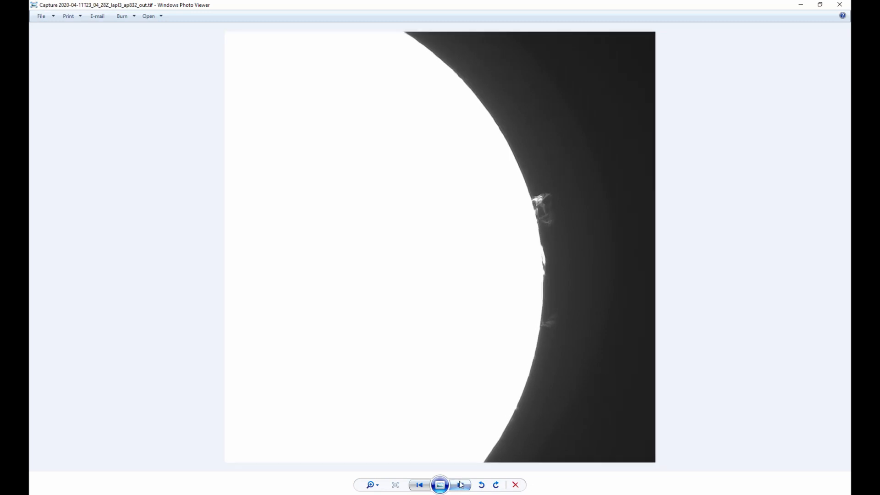
pyautogui.click(460, 485)
pyautogui.click(460, 485)
pyautogui.click(460, 485)
pyautogui.click(460, 485)
pyautogui.click(460, 485)
pyautogui.click(461, 485)
pyautogui.click(461, 485)
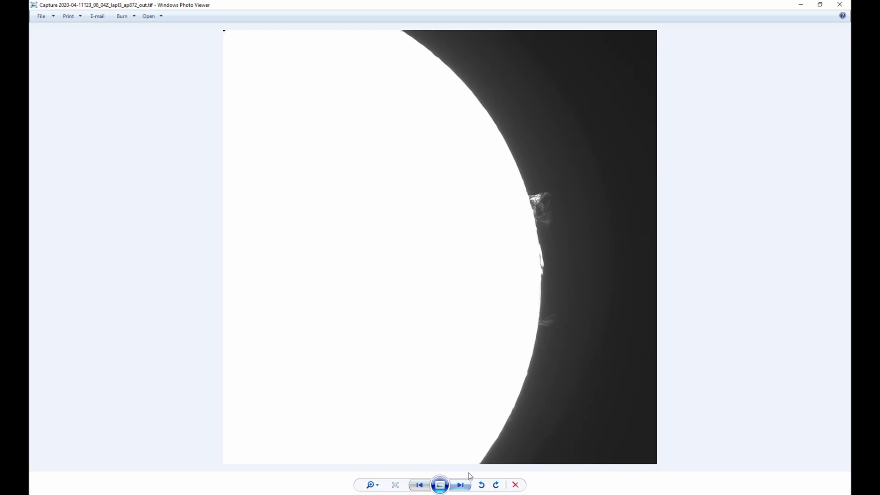
pyautogui.click(840, 5)
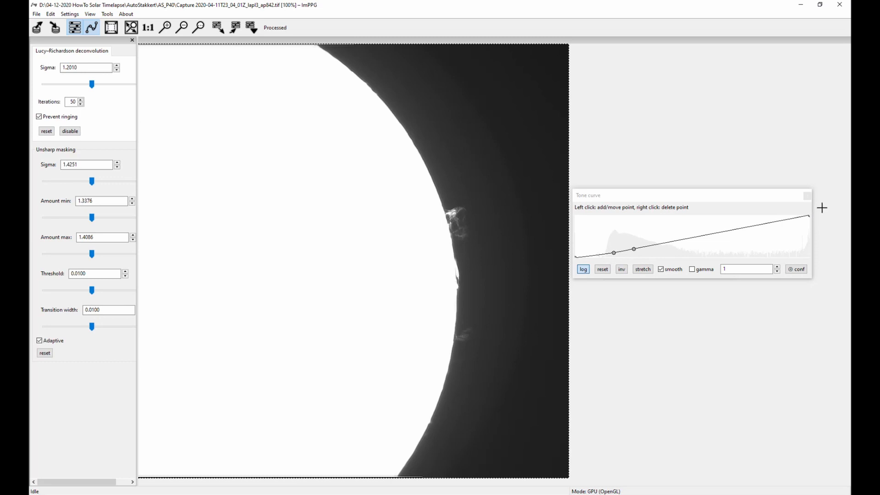
# - Return to ImPPG, close the tone curve window and start aligning an image sequence
pyautogui.click(808, 196)
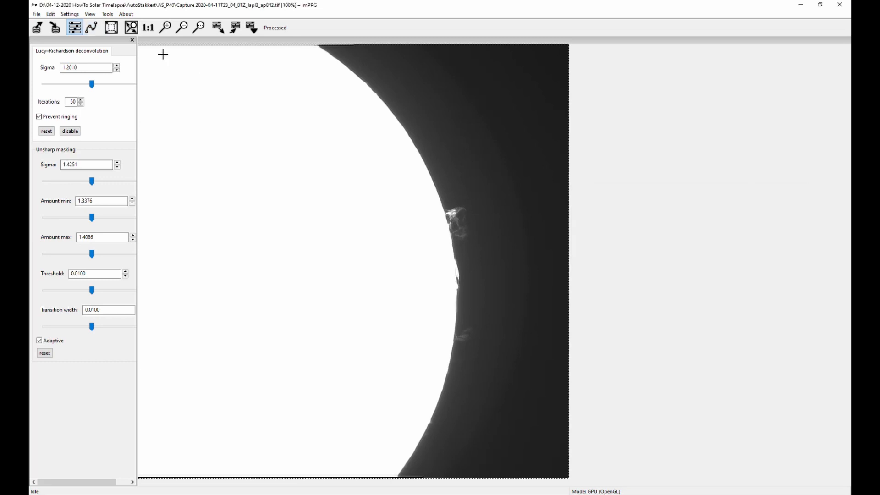
pyautogui.click(110, 15)
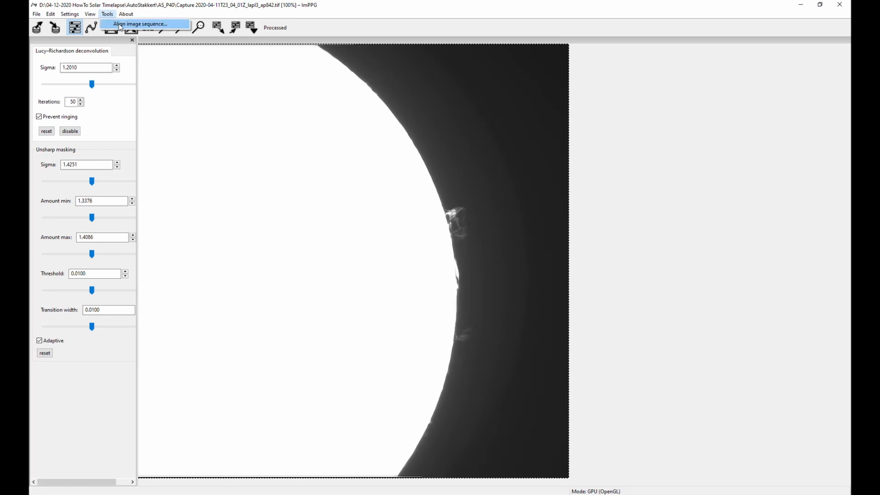
pyautogui.click(120, 24)
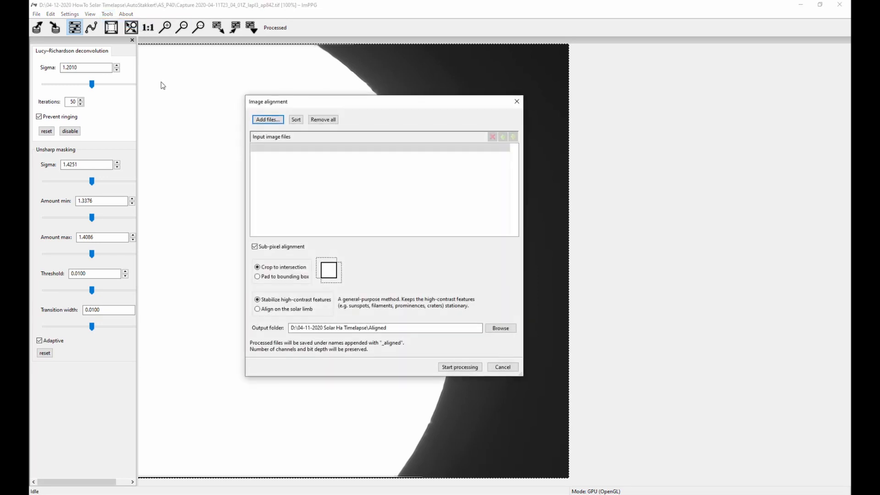
# - Add all ten _out.tif images from 04-12-2020 HowTo Solar Timelapse\ImPPG Processed as alignment input files
pyautogui.click(269, 119)
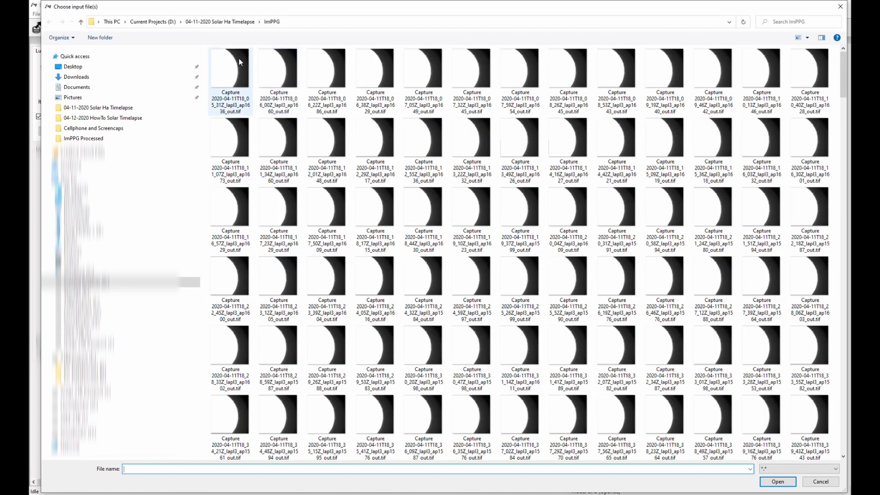
pyautogui.click(153, 21)
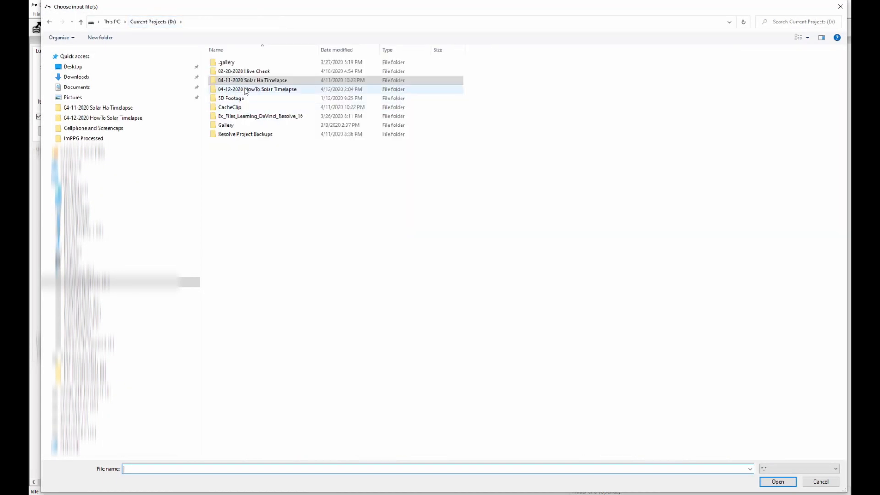
pyautogui.doubleClick(273, 91)
pyautogui.doubleClick(367, 74)
pyautogui.click(233, 68)
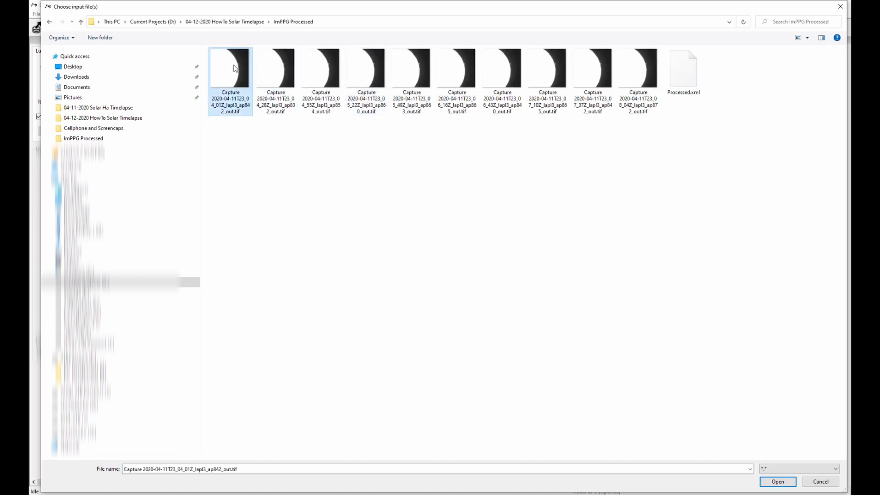
pyautogui.keyDown('shift'); pyautogui.click(651, 67); pyautogui.keyUp('shift')
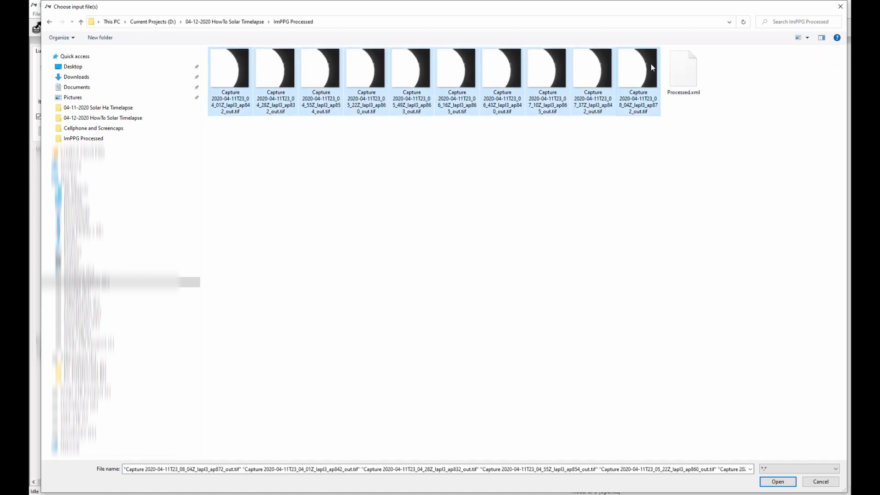
pyautogui.click(777, 481)
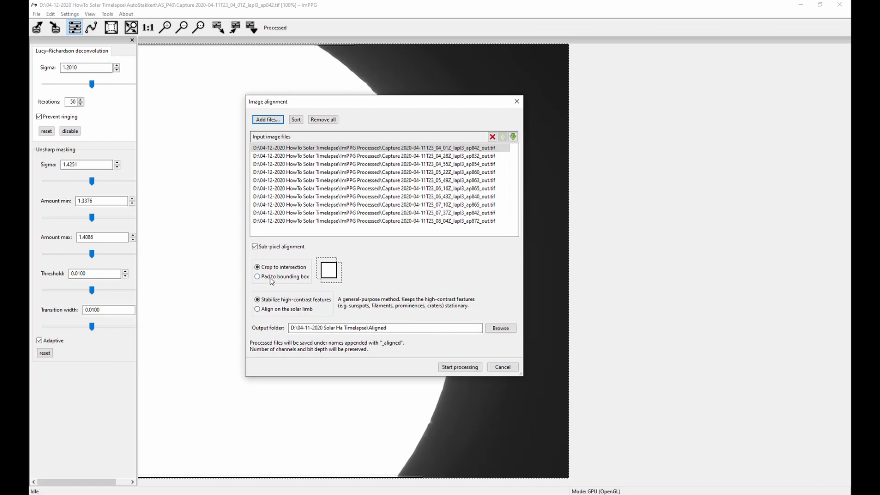
# - Set the alignment to pad to the bounding box and stabilize high-contrast features
pyautogui.click(258, 278)
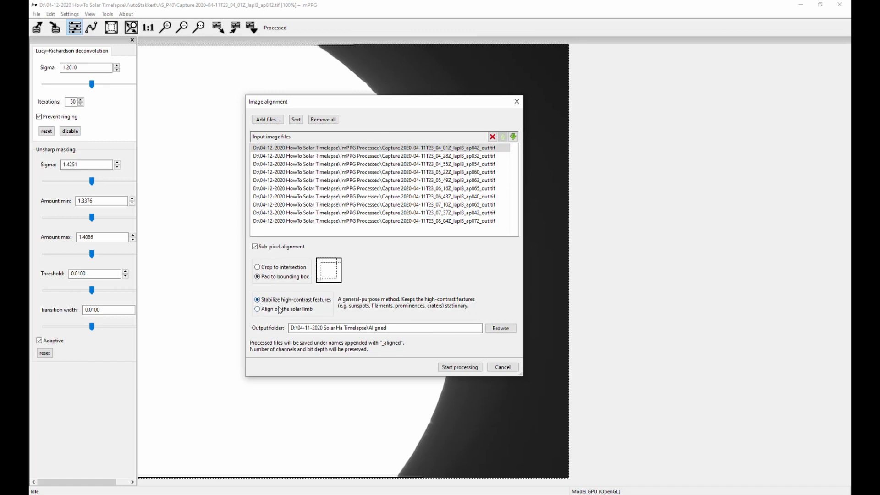
pyautogui.click(257, 311)
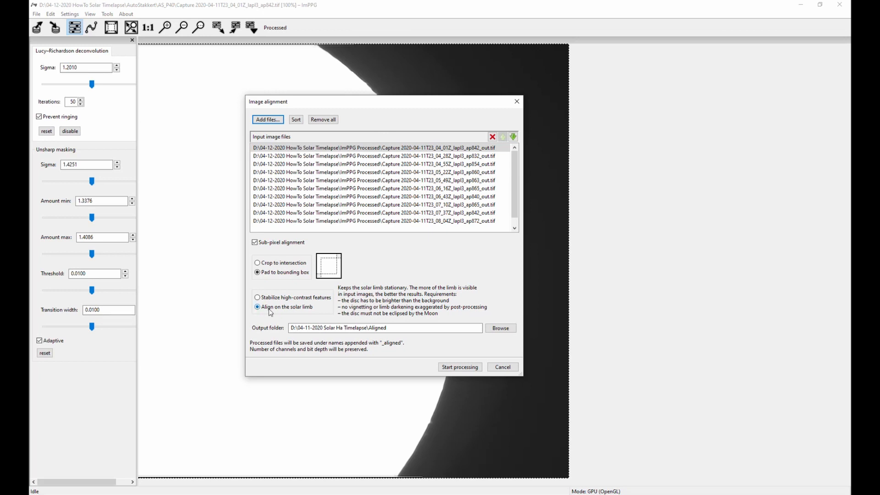
pyautogui.click(258, 299)
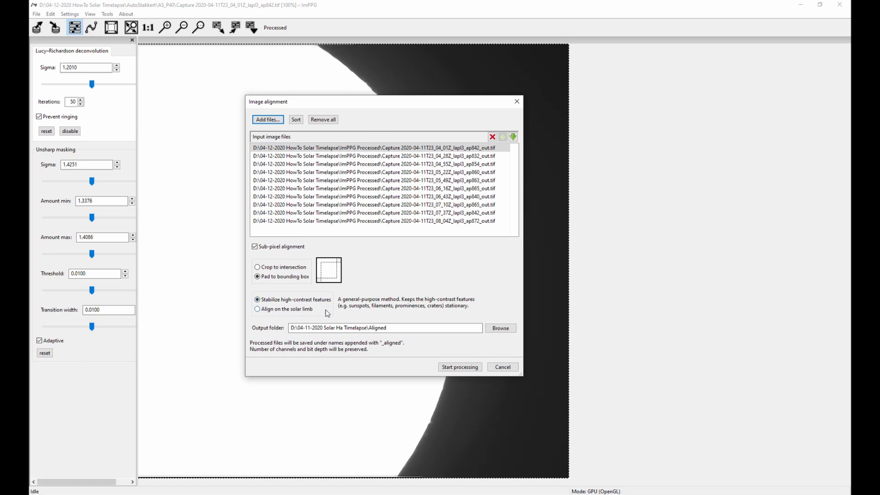
# - Set the alignment output folder to 04-12-2020 HowTo Solar Timelapse\ImPPG Aligned on the D: drive
pyautogui.click(501, 328)
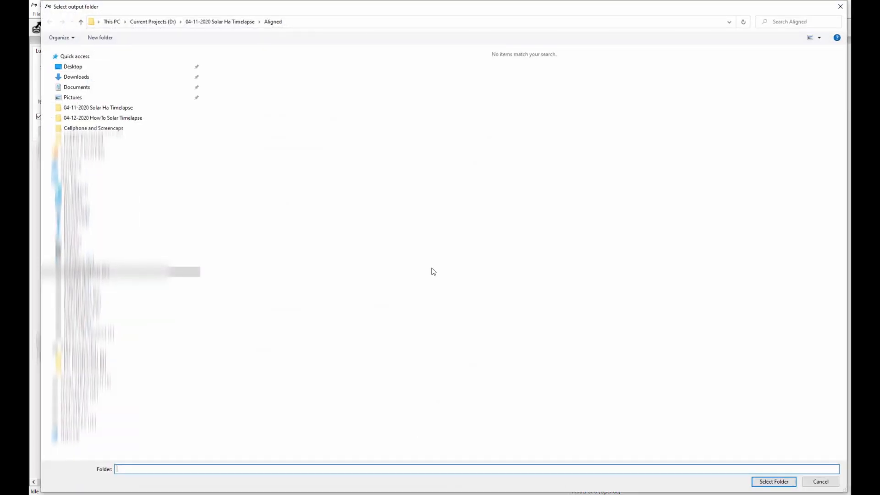
pyautogui.click(163, 22)
pyautogui.doubleClick(257, 89)
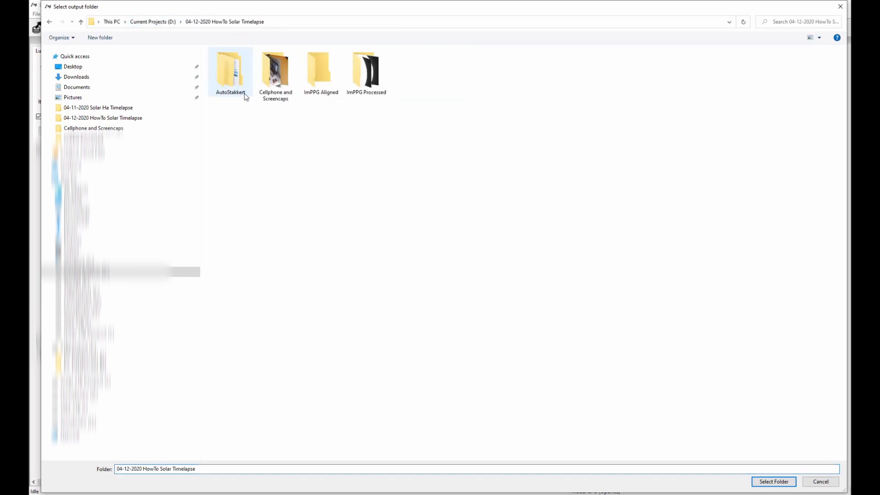
pyautogui.doubleClick(319, 75)
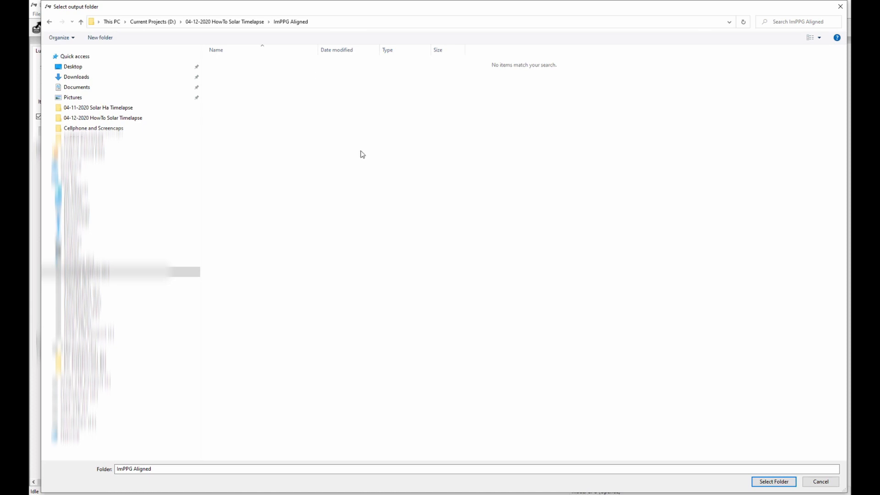
pyautogui.click(762, 481)
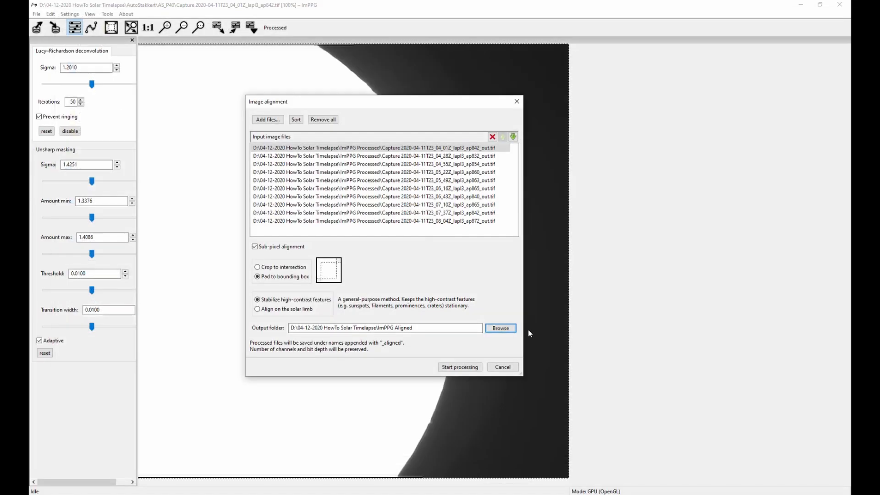
# - Run the image alignment on the ten processed TIFs, dismiss its progress report and exit ImPPG
pyautogui.click(459, 367)
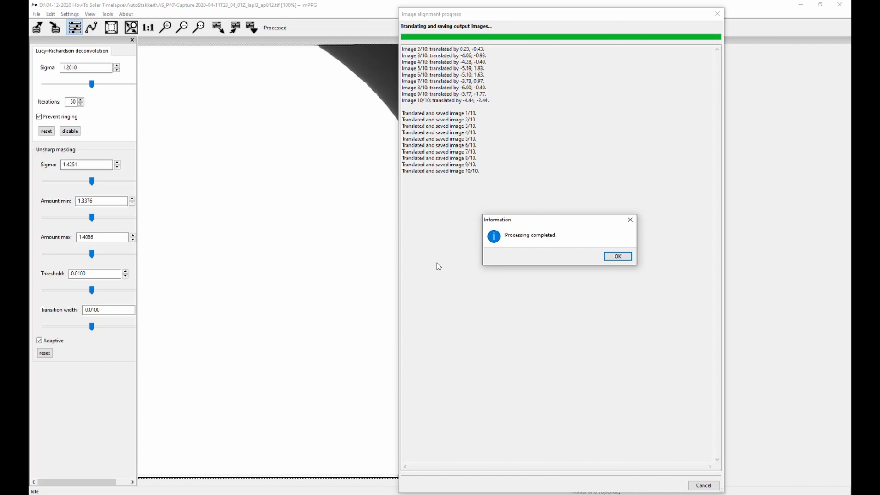
pyautogui.click(615, 259)
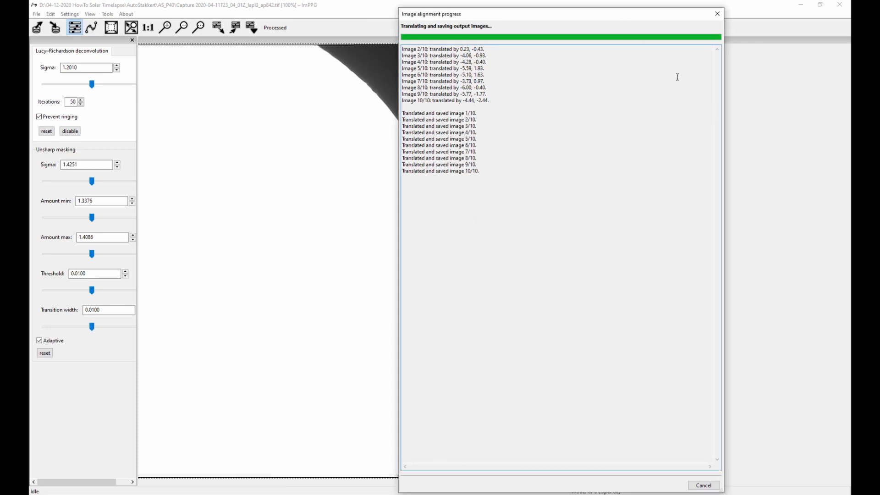
pyautogui.click(718, 14)
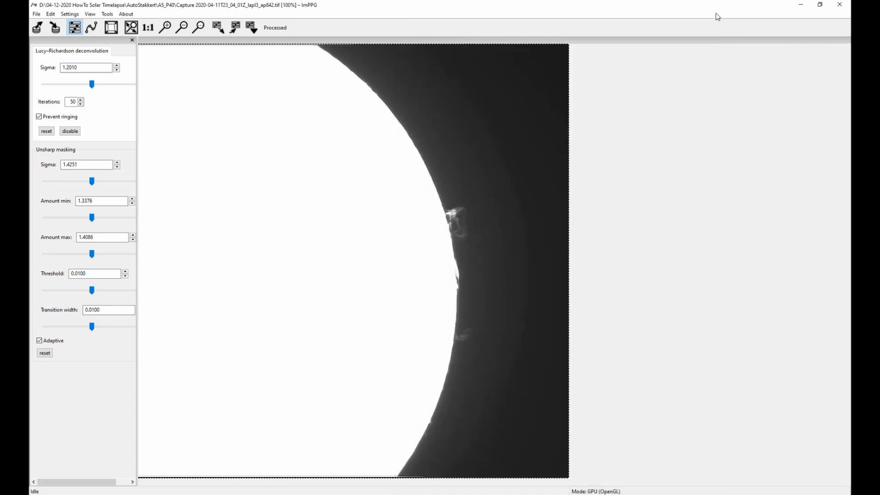
pyautogui.click(839, 6)
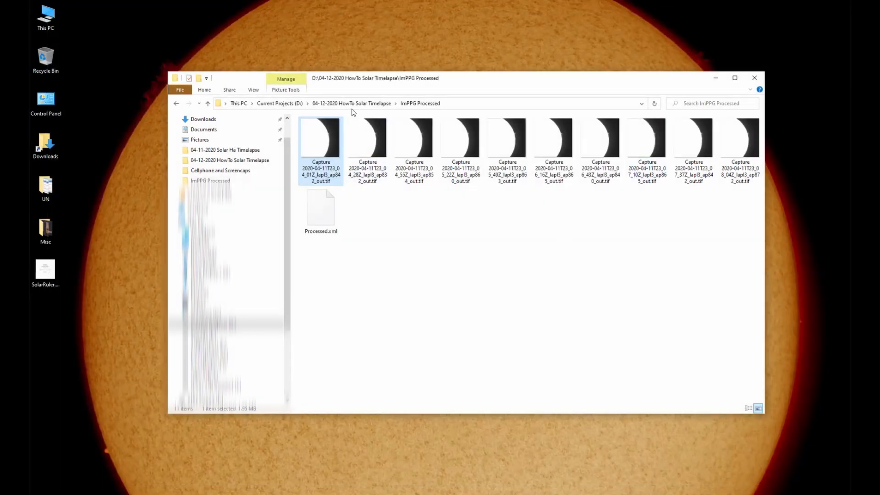
# - Open the first _out_aligned.tif image from the ImPPG Aligned folder in Windows Photo Viewer
pyautogui.click(352, 103)
pyautogui.doubleClick(406, 147)
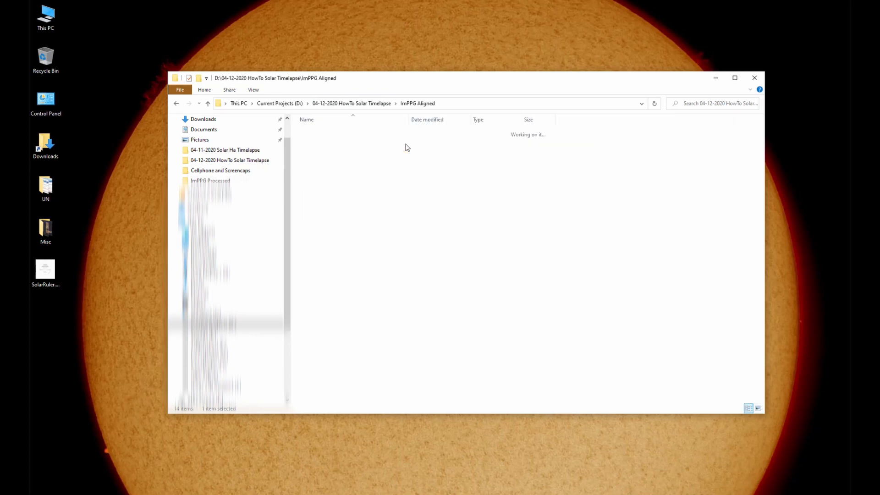
pyautogui.click(319, 134)
pyautogui.doubleClick(319, 135)
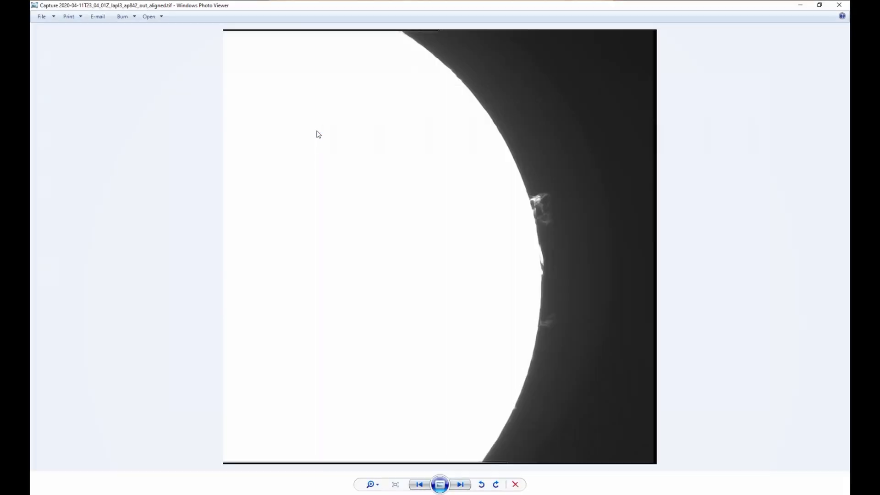
# - Page forward and back through the aligned TIFs to check the limb and prominence positions between frames, and close the viewer
pyautogui.click(461, 485)
pyautogui.click(461, 485)
pyautogui.click(461, 485)
pyautogui.click(461, 485)
pyautogui.click(461, 485)
pyautogui.click(460, 485)
pyautogui.click(461, 485)
pyautogui.click(461, 485)
pyautogui.click(461, 485)
pyautogui.click(461, 486)
pyautogui.click(461, 486)
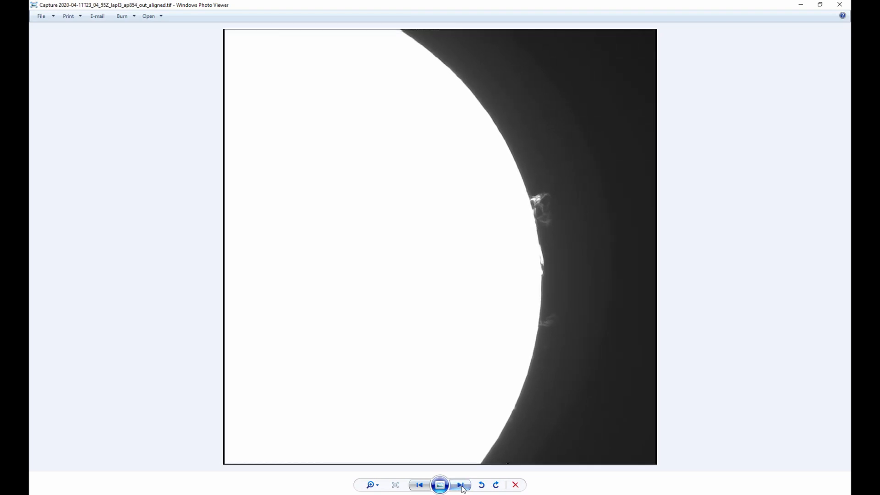
pyautogui.click(461, 486)
pyautogui.click(461, 485)
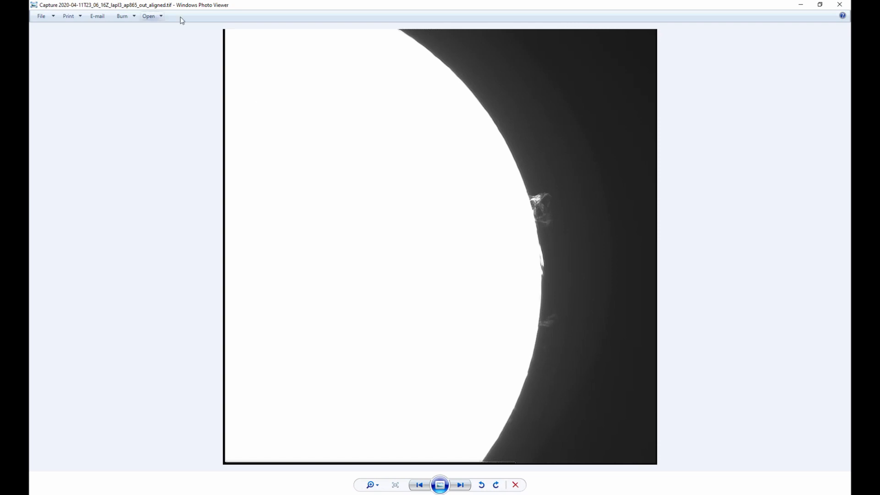
pyautogui.click(419, 485)
pyautogui.click(420, 485)
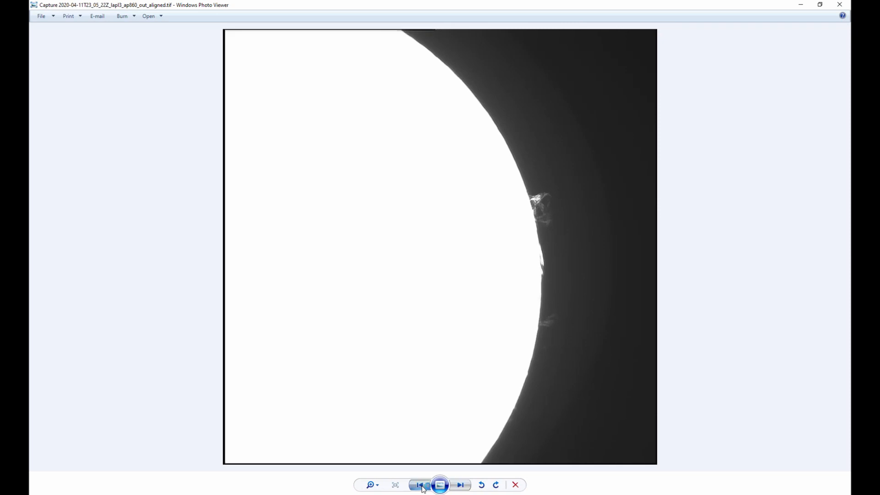
pyautogui.click(420, 485)
pyautogui.click(420, 485)
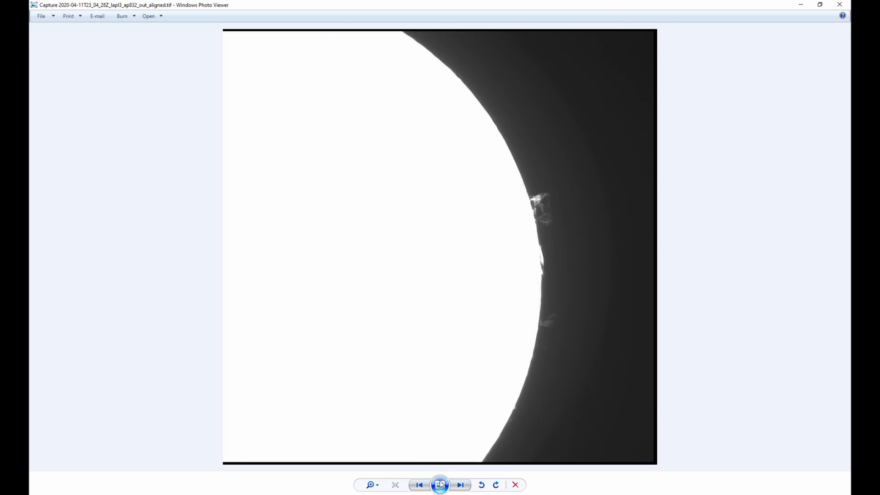
pyautogui.click(840, 5)
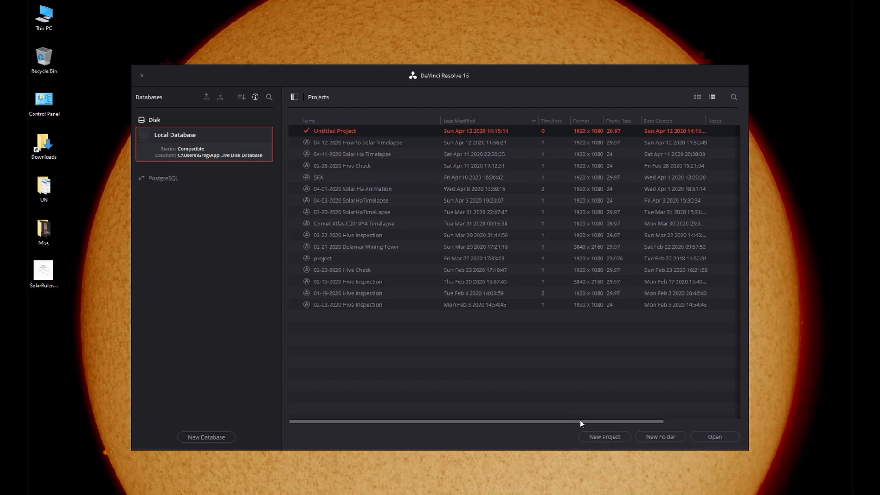
# - Create a new DaVinci Resolve project named HowTo
pyautogui.click(611, 438)
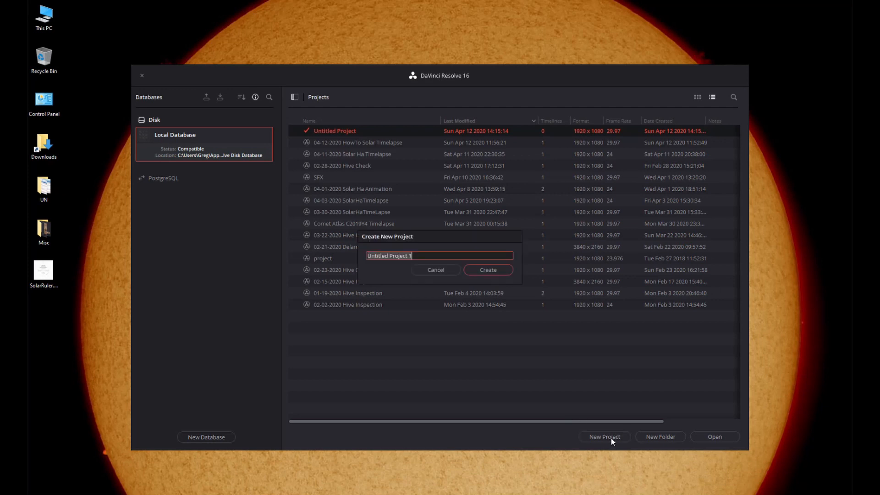
pyautogui.write('HowTo')
pyautogui.click(474, 269)
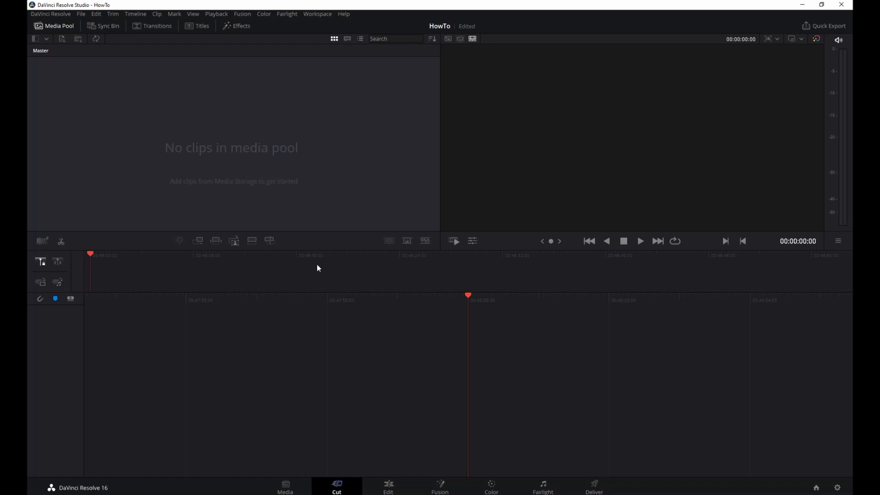
# - Import all ten _out_aligned.tif images from the ImPPG Aligned folder into the Cut page's media pool
pyautogui.click(285, 485)
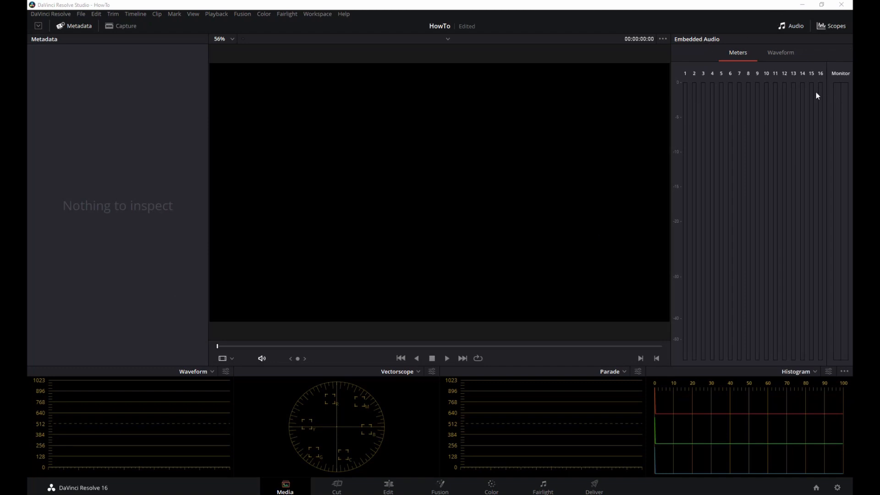
pyautogui.click(336, 486)
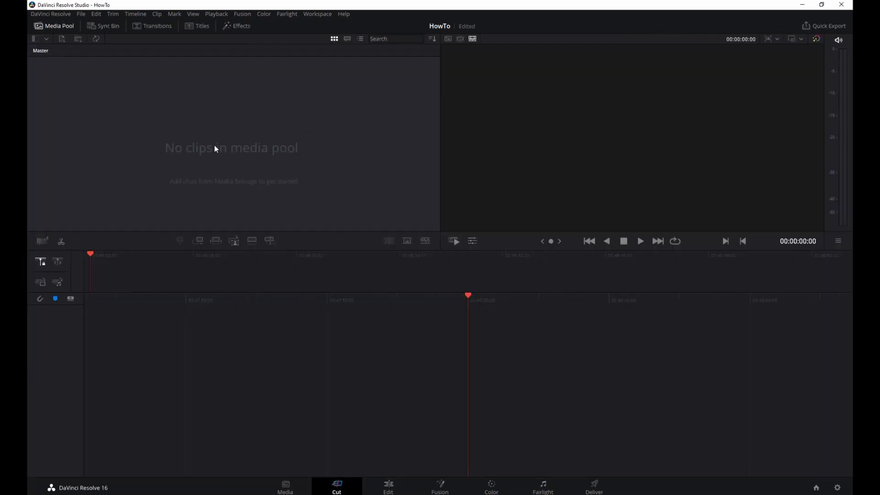
pyautogui.rightClick(97, 98)
pyautogui.click(125, 131)
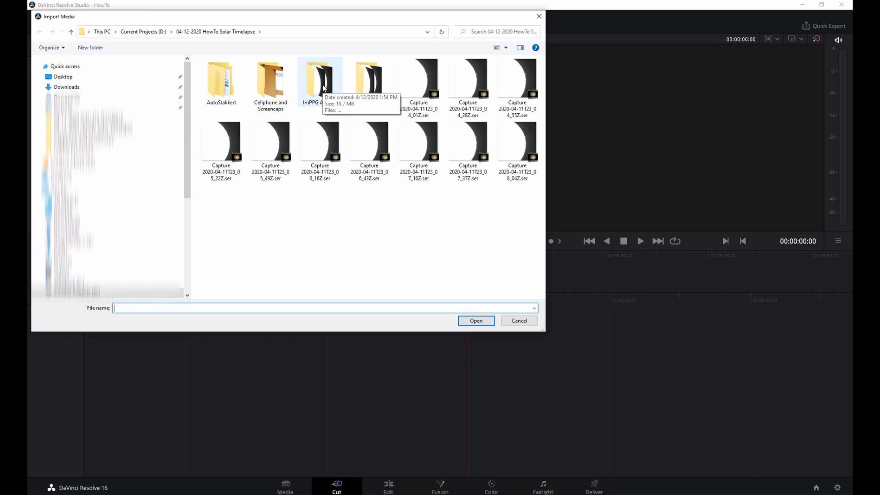
pyautogui.doubleClick(323, 89)
pyautogui.click(226, 76)
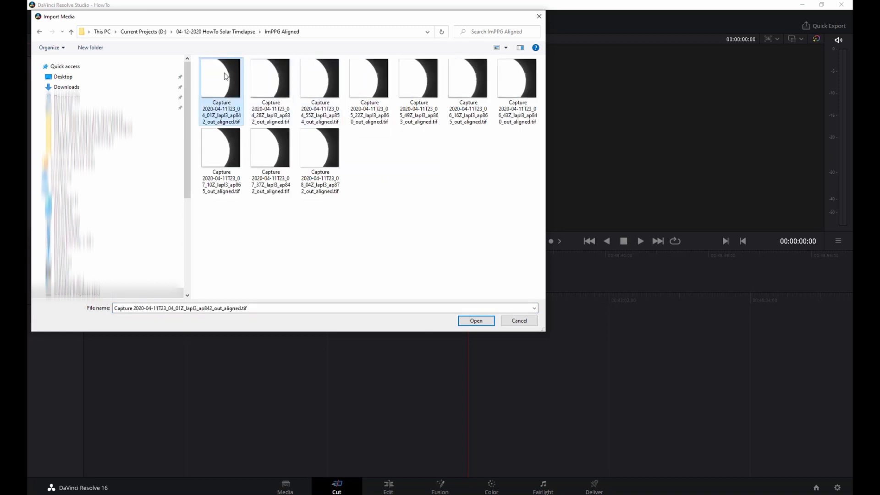
pyautogui.keyDown('shift'); pyautogui.click(318, 142); pyautogui.keyUp('shift')
pyautogui.click(476, 321)
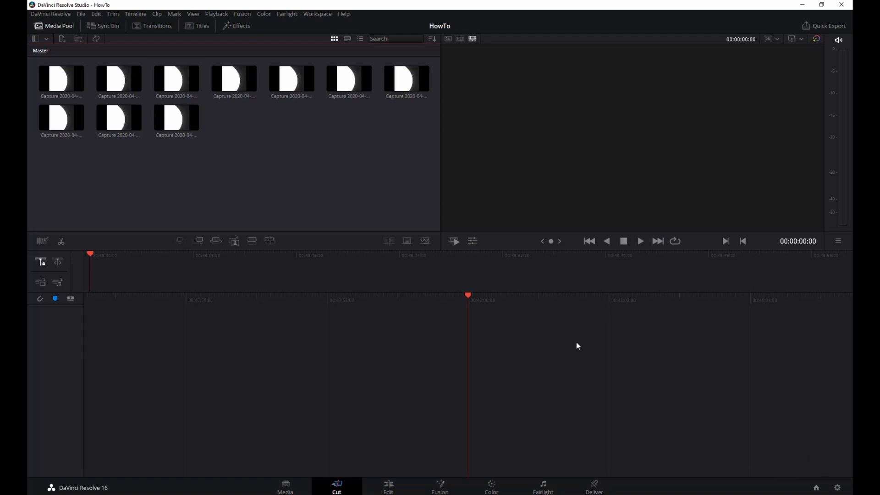
# - Set the standard still duration to 2 frames in the user editing preferences and save them
pyautogui.click(60, 15)
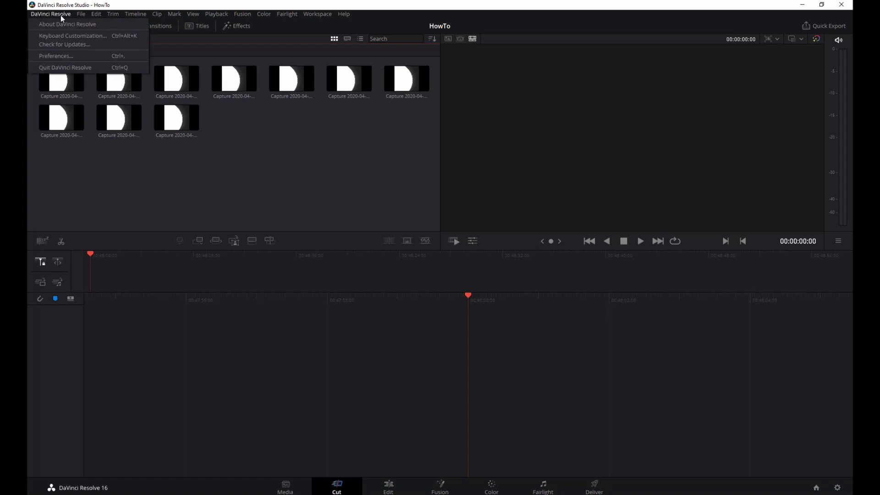
pyautogui.click(74, 57)
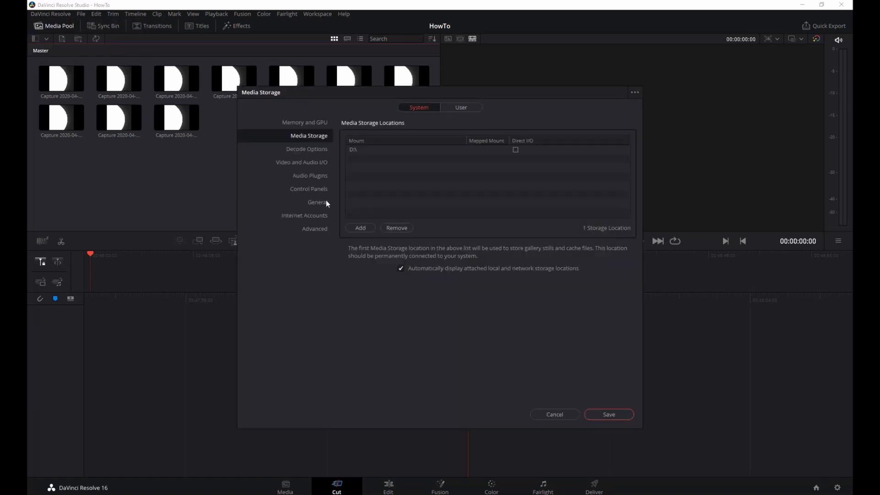
pyautogui.click(462, 108)
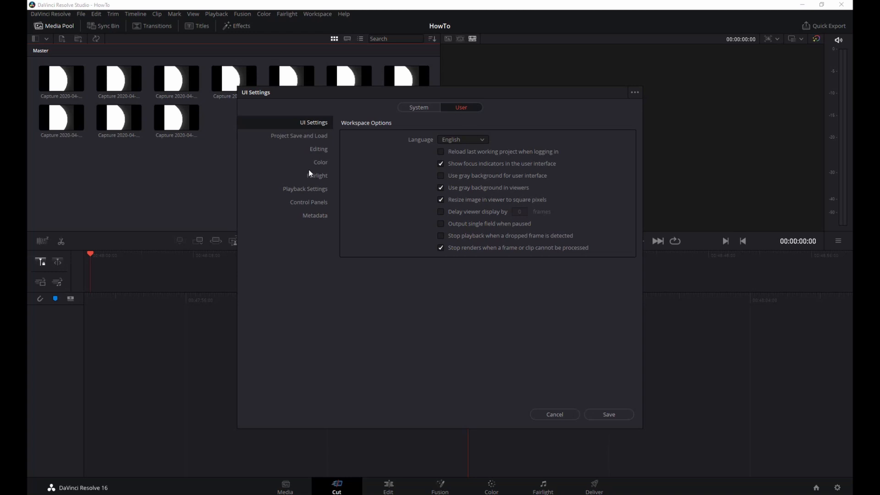
pyautogui.click(316, 151)
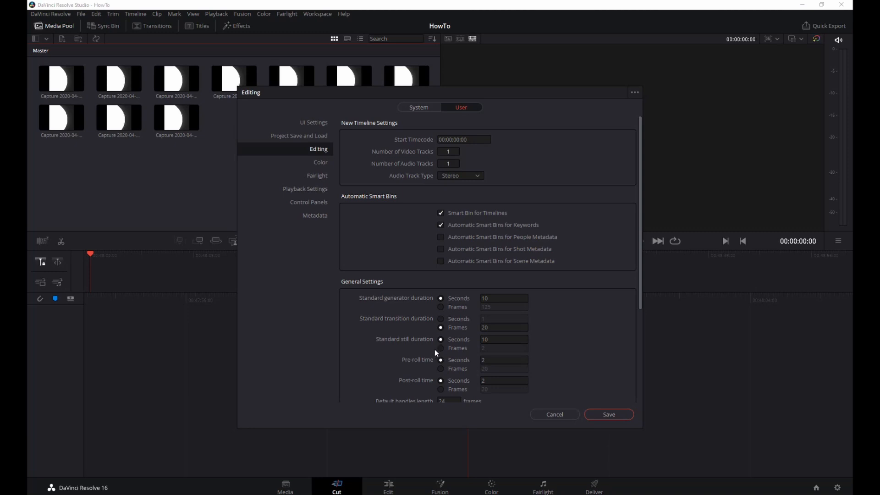
pyautogui.click(441, 348)
pyautogui.click(609, 415)
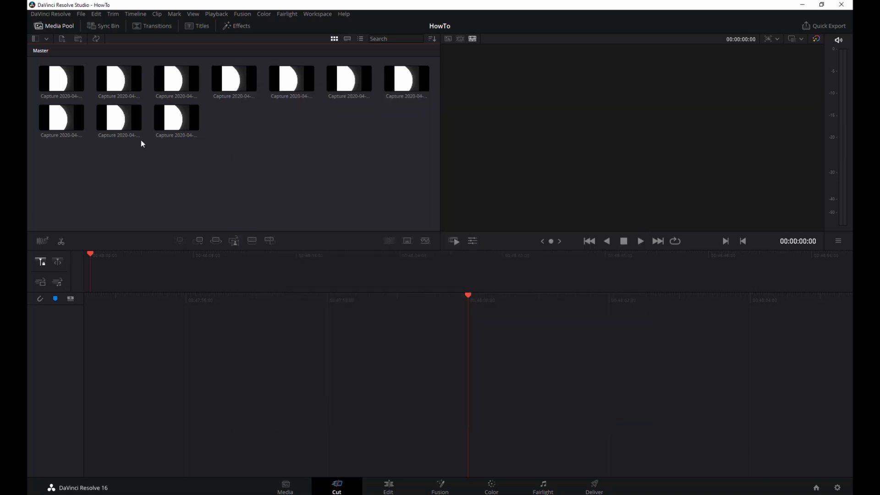
# - Place all ten aligned stills from the media pool on a new timeline
pyautogui.click(49, 77)
pyautogui.keyDown('shift'); pyautogui.click(168, 115); pyautogui.keyUp('shift')
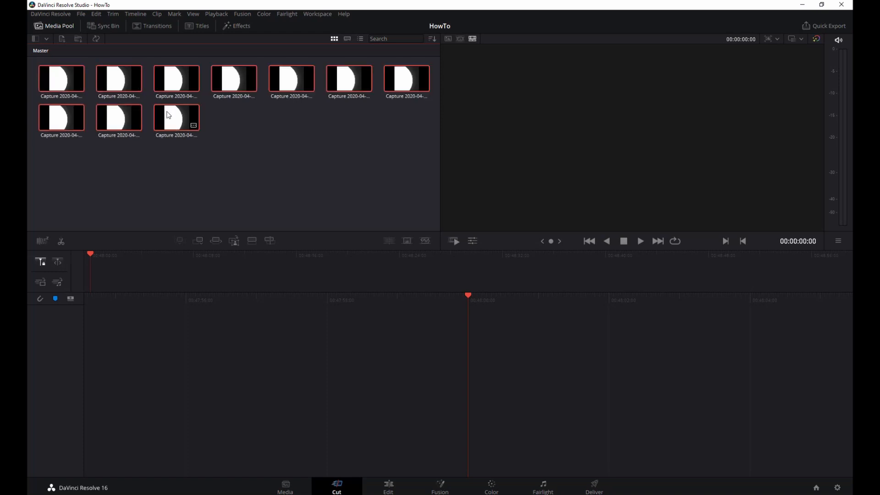
pyautogui.moveTo(62, 83); pyautogui.dragTo(495, 361)
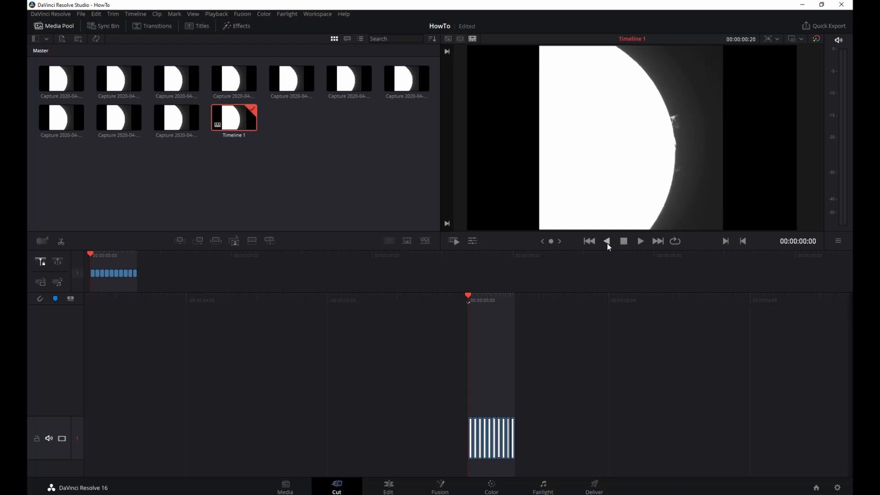
# - Play the timeline in a loop to review the prominence motion, and stop playback
pyautogui.click(676, 241)
pyautogui.click(642, 243)
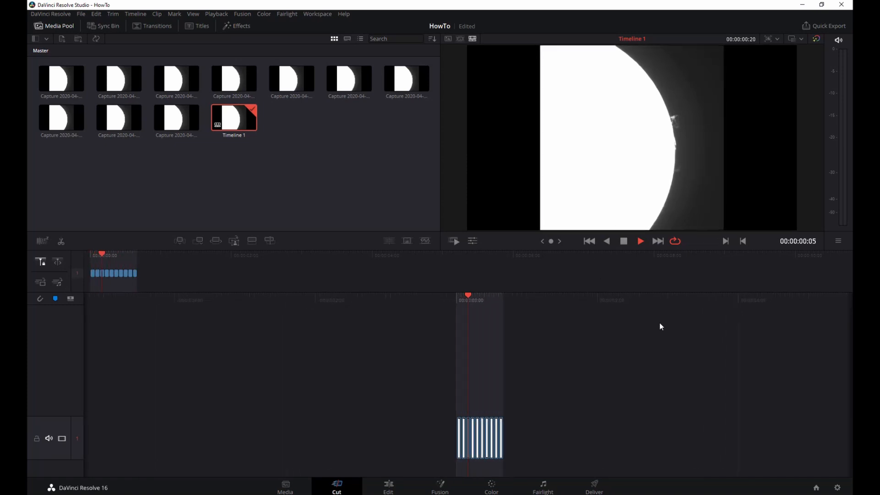
pyautogui.click(624, 241)
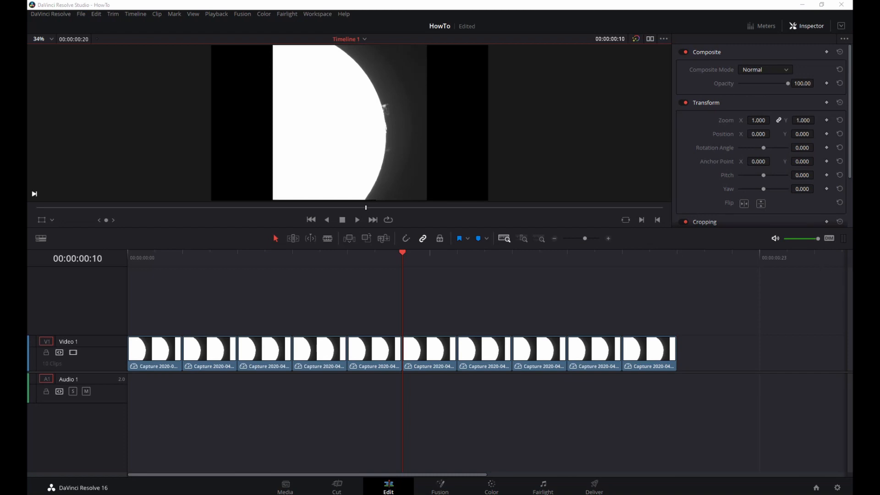
# - Add an adjustment clip on a second video track above the stills and trim it to end with the last still
pyautogui.moveTo(852, 323); pyautogui.dragTo(167, 310)
pyautogui.click(182, 322)
pyautogui.hotkey('shift', 'z')
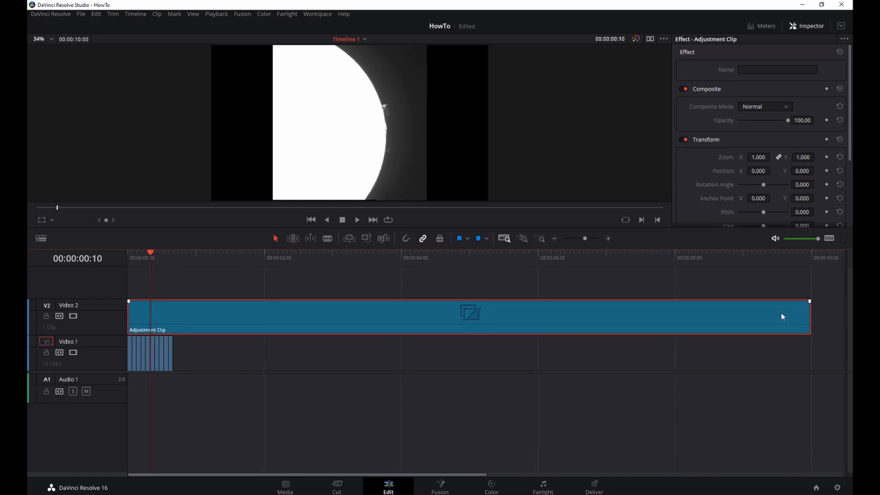
pyautogui.moveTo(809, 312); pyautogui.dragTo(170, 328)
pyautogui.hotkey('shift', 'z')
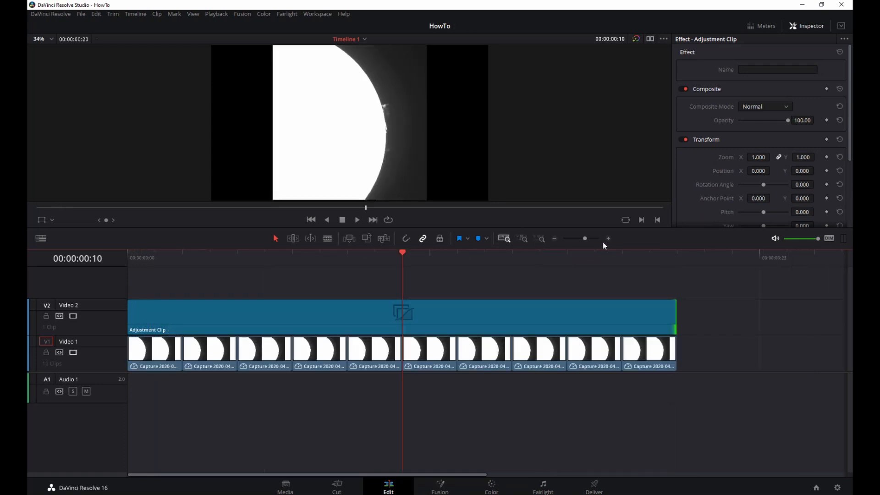
# - Crop the adjustment clip by 436.92 on the left, 449 on the right, 25 at the top and 17 at the bottom
pyautogui.click(467, 319)
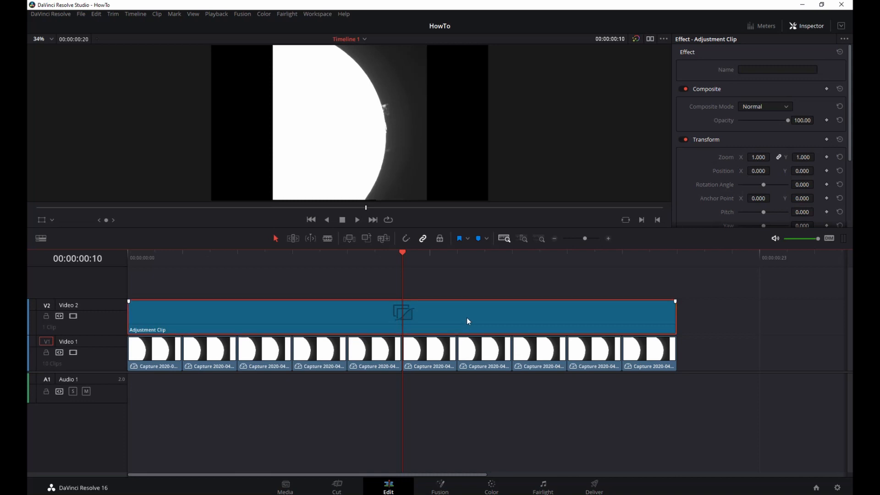
pyautogui.scroll(-4, 756, 110)
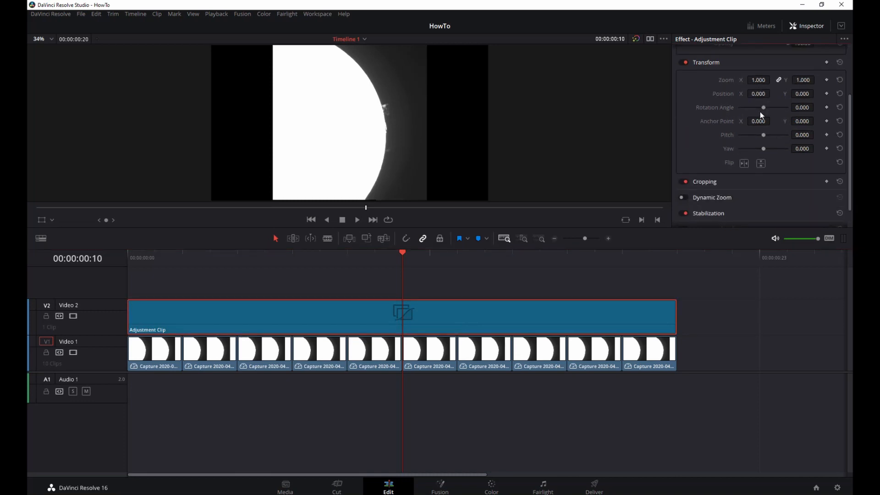
pyautogui.click(705, 183)
pyautogui.scroll(-2, 745, 190)
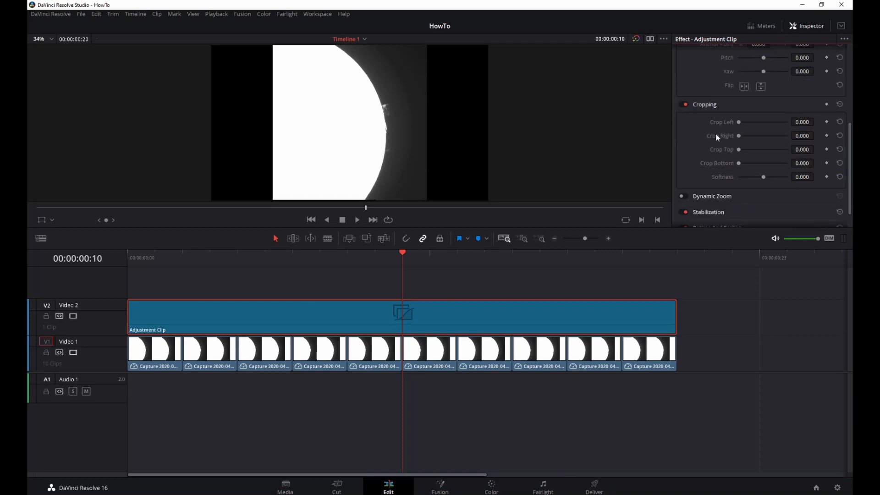
pyautogui.moveTo(739, 123)
pyautogui.mouseDown()
pyautogui.moveTo(758, 123)
pyautogui.moveTo(747, 126)
pyautogui.mouseUp()
pyautogui.moveTo(807, 122)
pyautogui.mouseDown()
pyautogui.moveTo(796, 123)
pyautogui.moveTo(819, 122)
pyautogui.mouseUp()
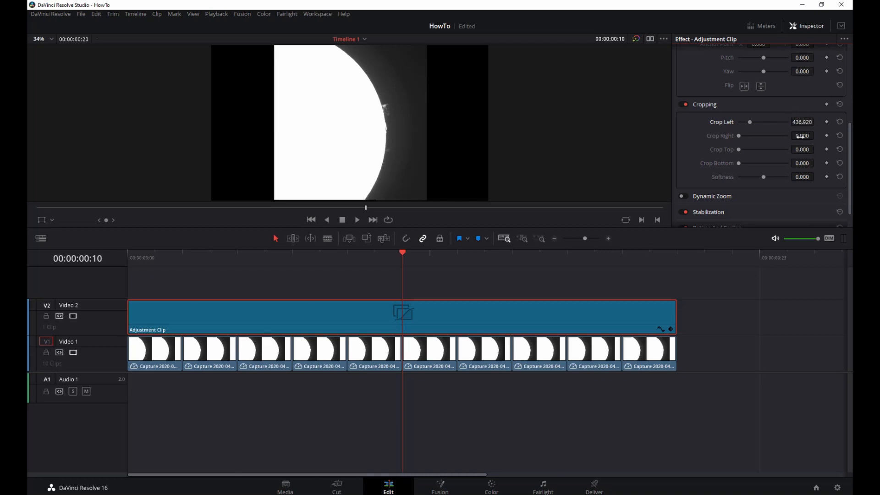
pyautogui.moveTo(802, 136)
pyautogui.mouseDown()
pyautogui.moveTo(817, 135)
pyautogui.moveTo(802, 140)
pyautogui.mouseUp()
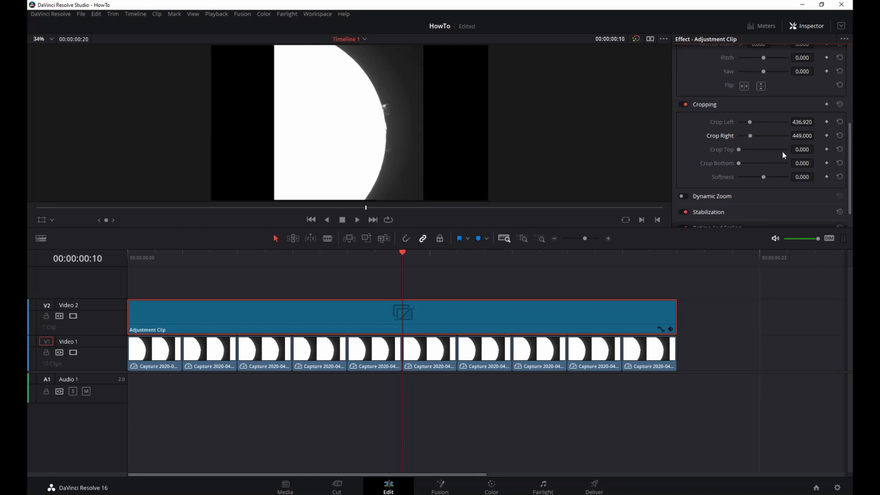
pyautogui.moveTo(817, 149); pyautogui.dragTo(817, 149)
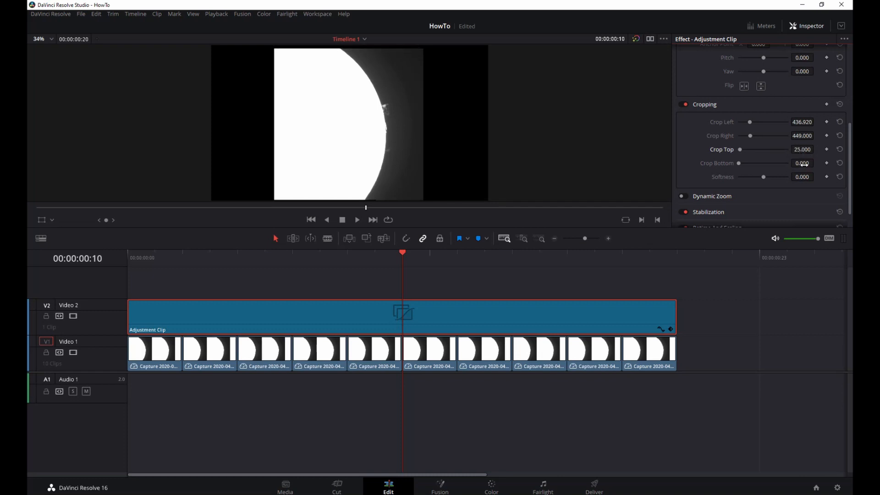
pyautogui.moveTo(817, 163); pyautogui.dragTo(816, 162)
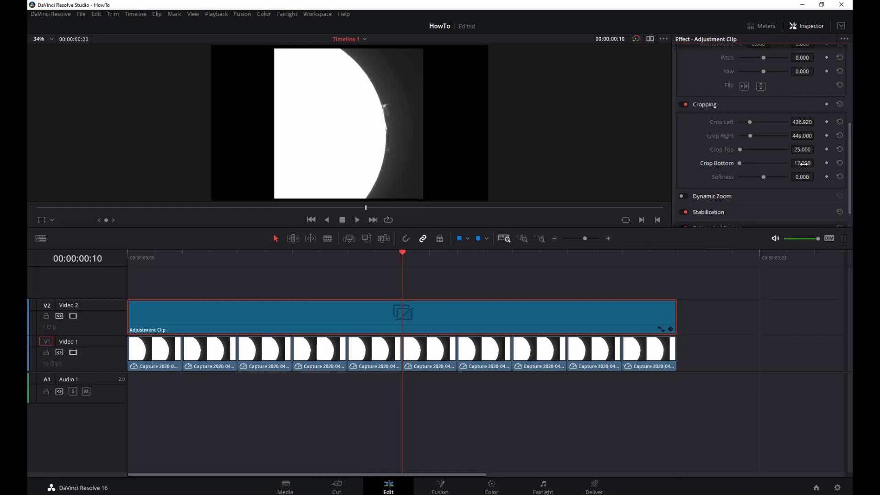
# - Enlarge the viewer and play the cropped timeline in a loop to review it, and stop playback
pyautogui.click(388, 220)
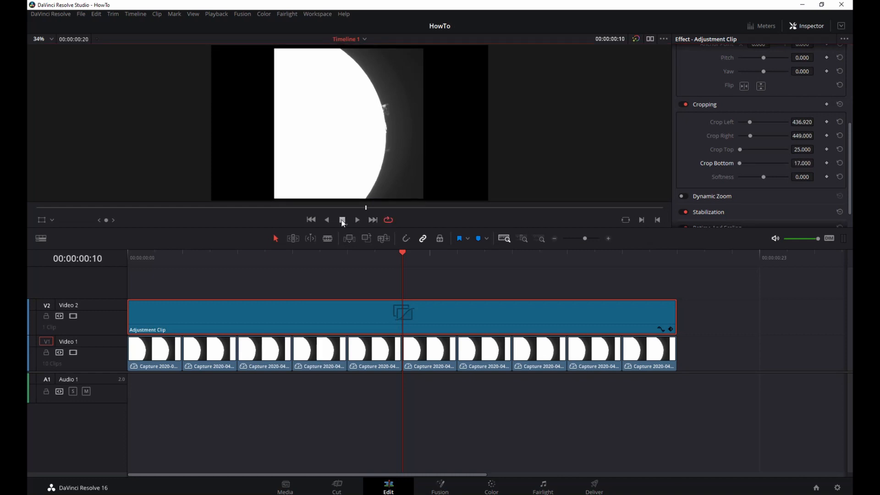
pyautogui.click(360, 218)
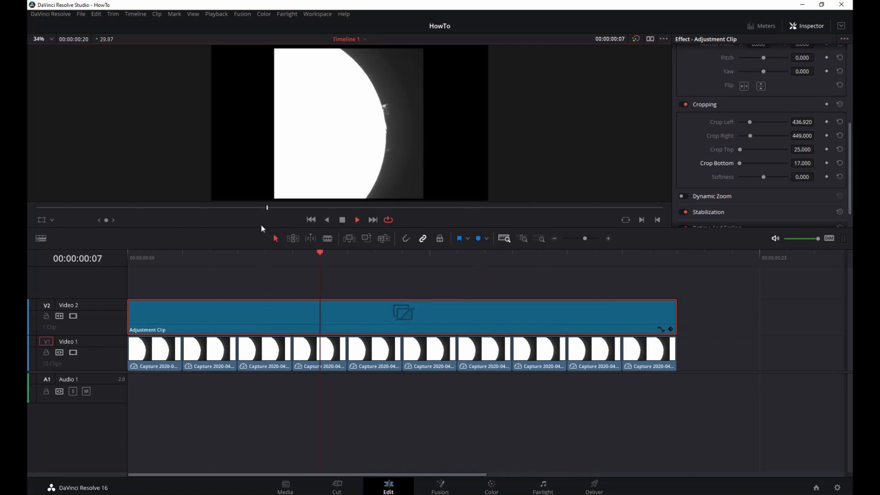
pyautogui.press('space')
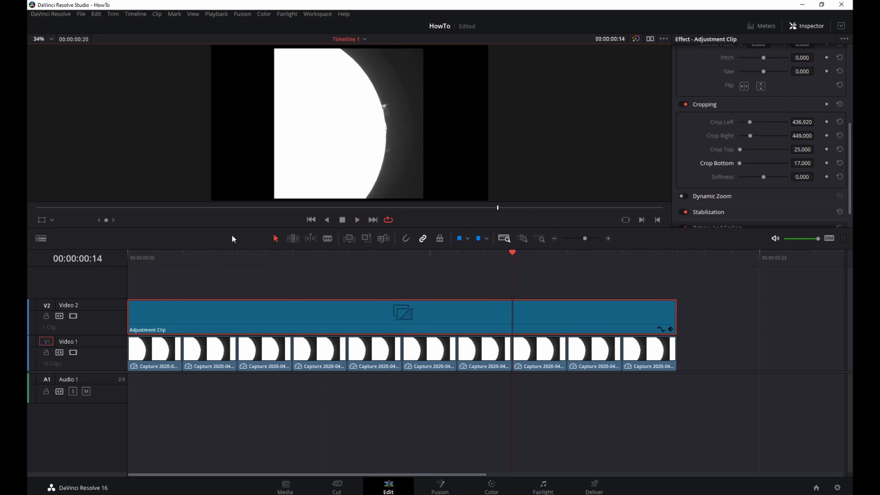
pyautogui.moveTo(232, 229); pyautogui.dragTo(240, 341)
pyautogui.click(357, 332)
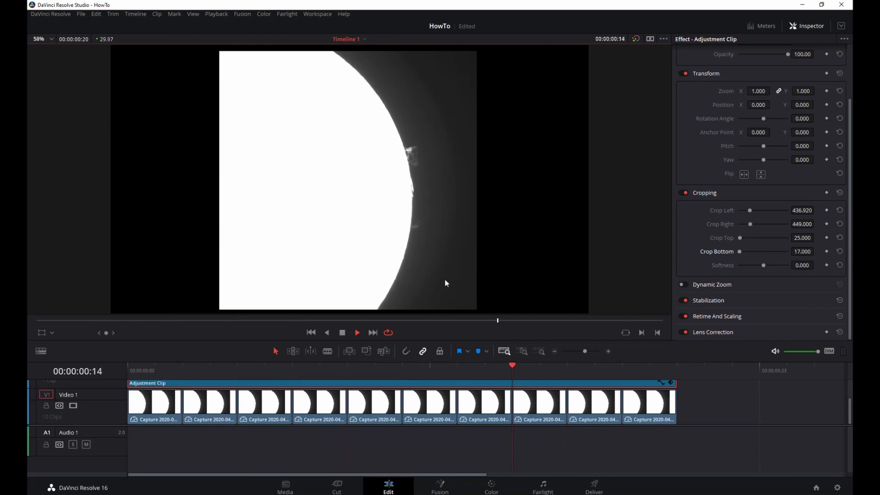
pyautogui.click(342, 332)
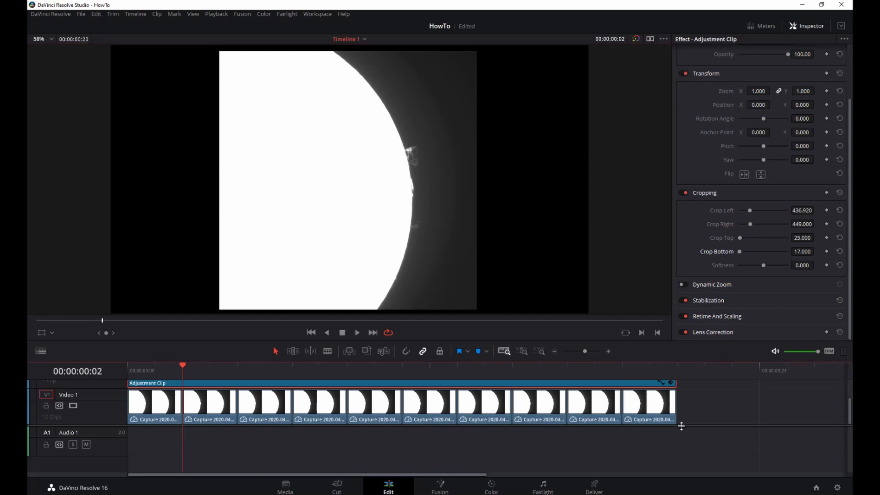
# - Set the adjustment clip's rotation angle to 90 degrees and play the rotated timeline to check it
pyautogui.scroll(2, 690, 459)
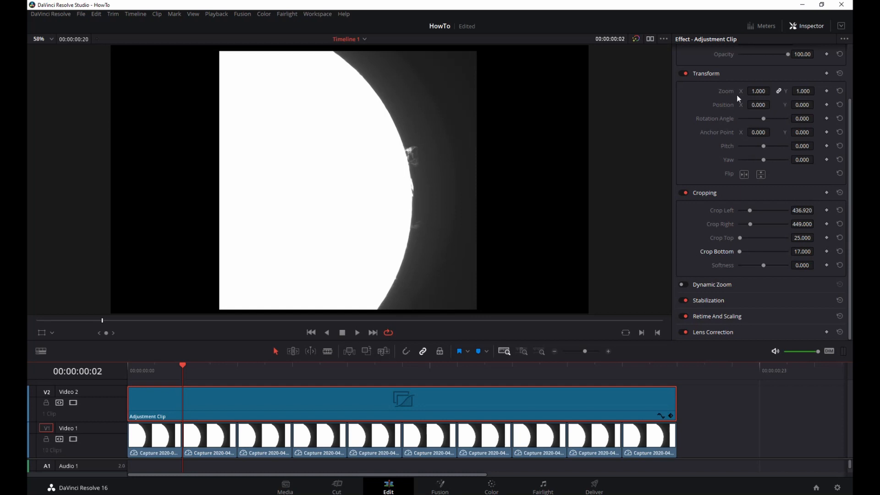
pyautogui.moveTo(758, 105); pyautogui.dragTo(773, 105)
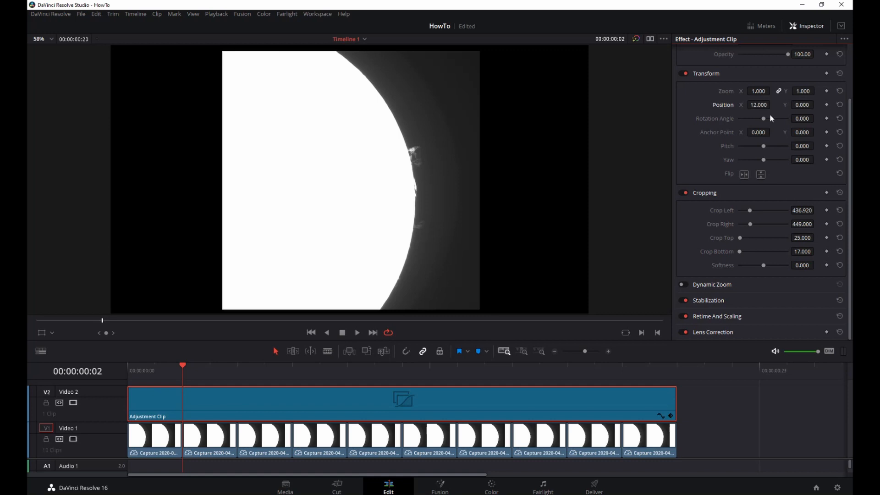
pyautogui.hotkey('ctrl', 'z')
pyautogui.write('90')
pyautogui.press('Return')
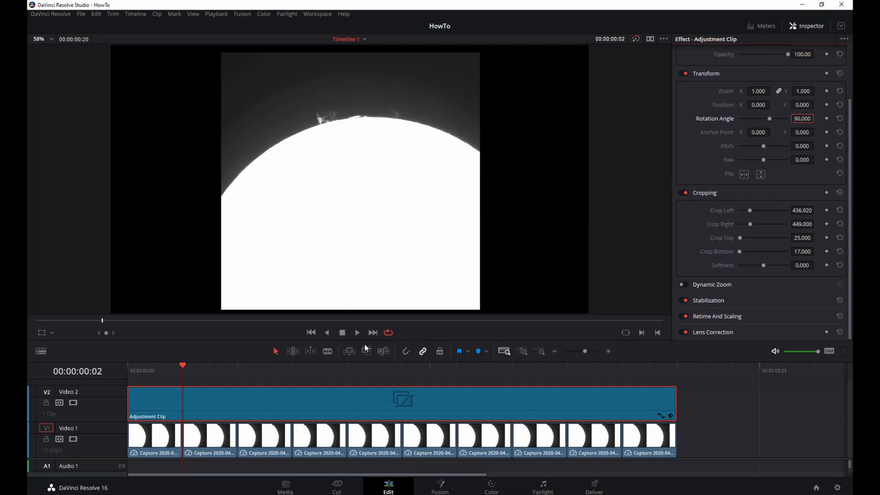
pyautogui.click(356, 332)
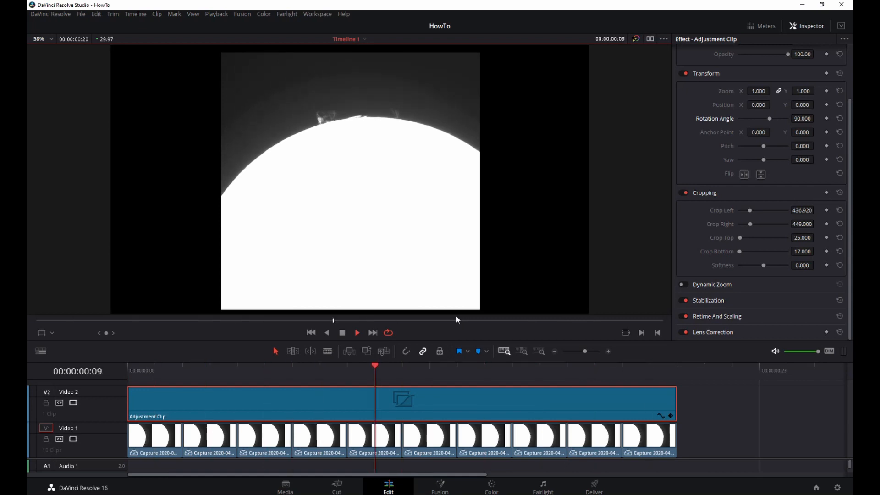
pyautogui.press('space')
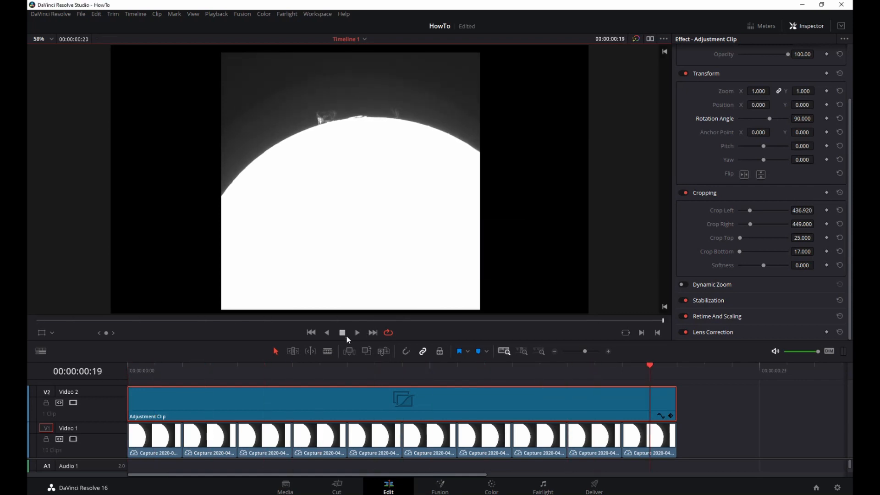
# - Open the adjustment clip for colour grading with a wider viewer and the primaries shown as bars
pyautogui.click(491, 485)
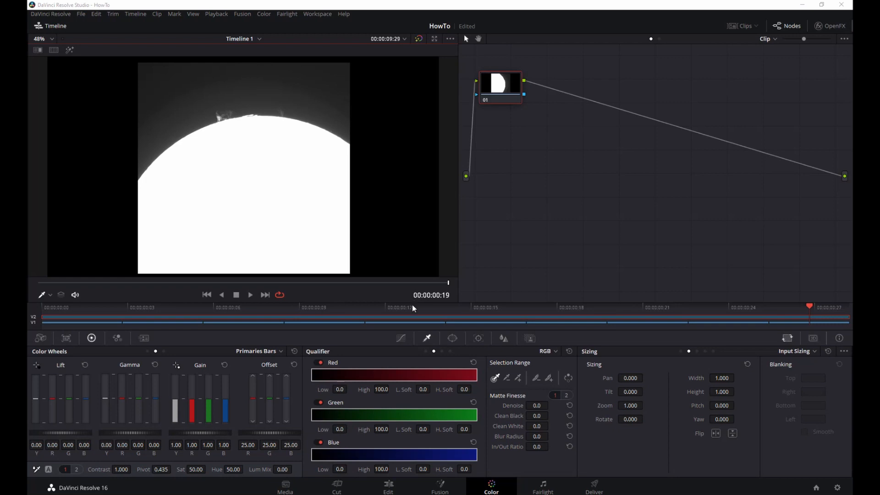
pyautogui.moveTo(459, 211); pyautogui.dragTo(602, 231)
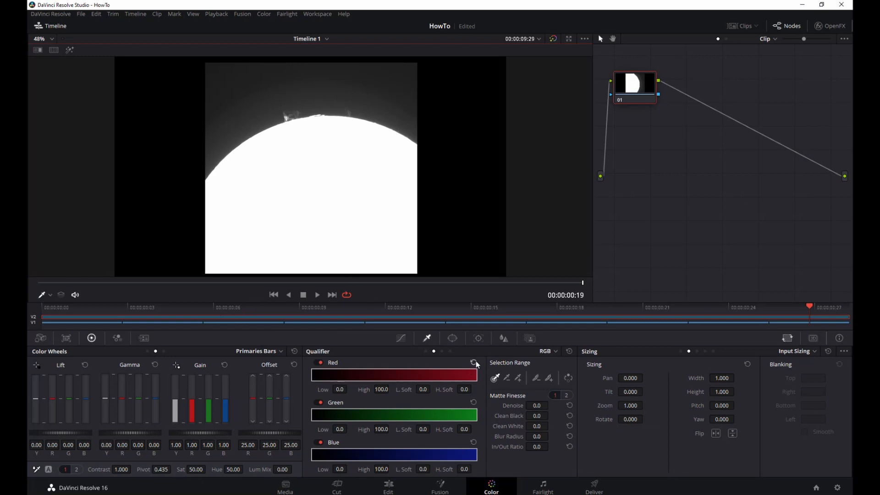
pyautogui.click(263, 352)
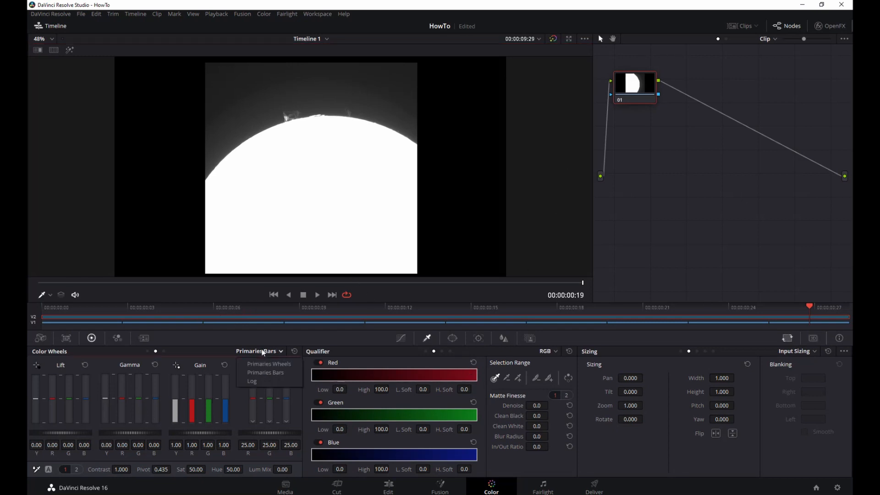
pyautogui.click(269, 364)
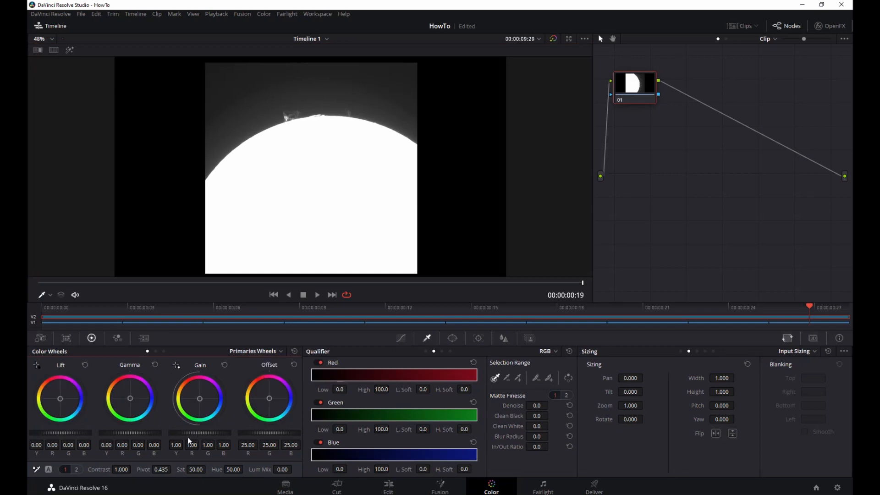
pyautogui.click(265, 352)
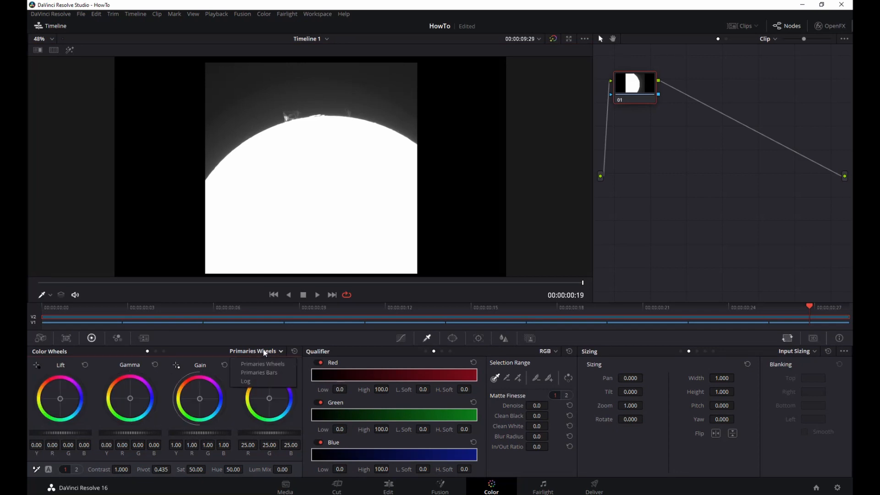
pyautogui.click(265, 373)
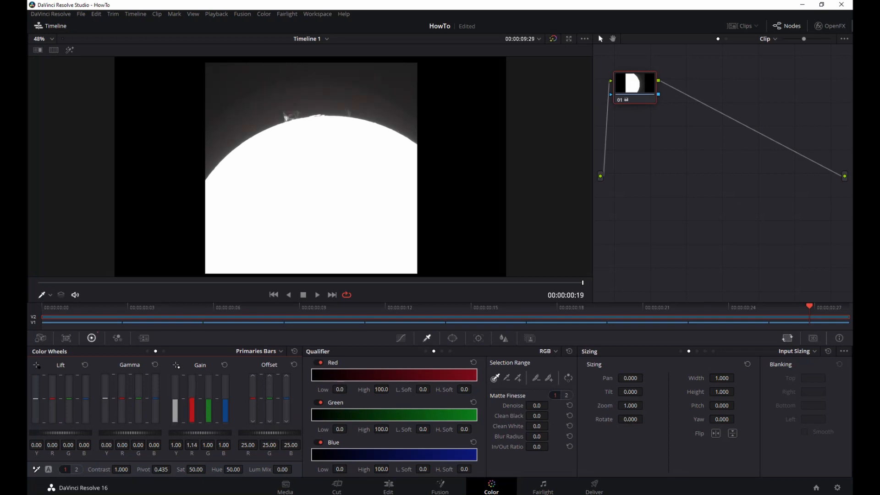
# - Set gain to red 1.48, green 0.71, blue 0.63 and gamma to red 0.04, green -0.04, blue -0.12
pyautogui.moveTo(207, 424); pyautogui.dragTo(207, 432)
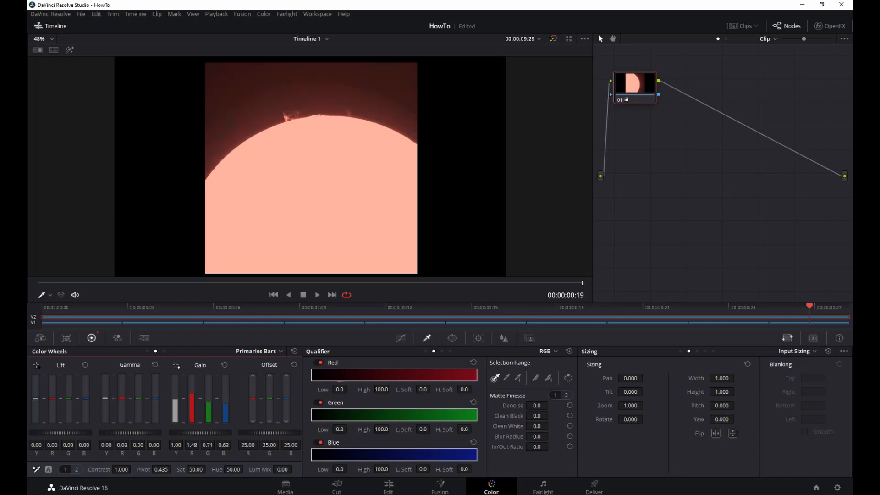
pyautogui.moveTo(139, 403); pyautogui.dragTo(140, 406)
pyautogui.moveTo(157, 402); pyautogui.dragTo(157, 406)
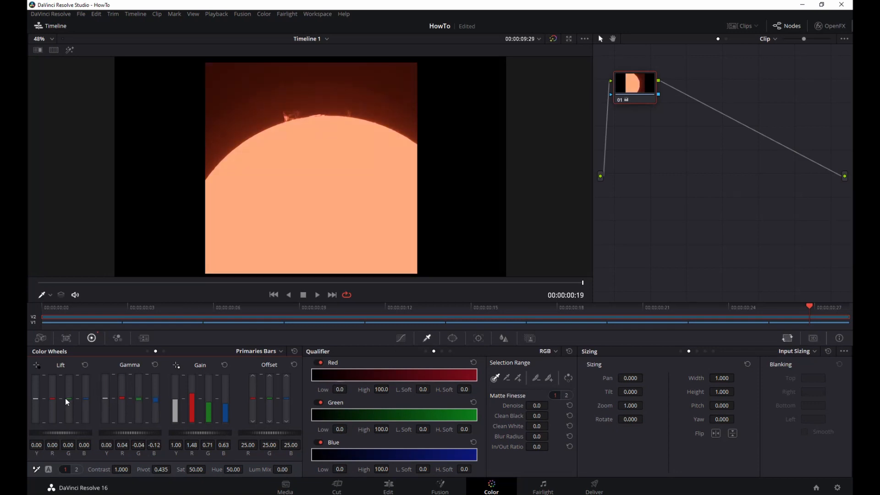
# - Set the lift to red 0.05, green -0.15 and blue -0.09 to deepen the red tint
pyautogui.moveTo(69, 398); pyautogui.dragTo(86, 401)
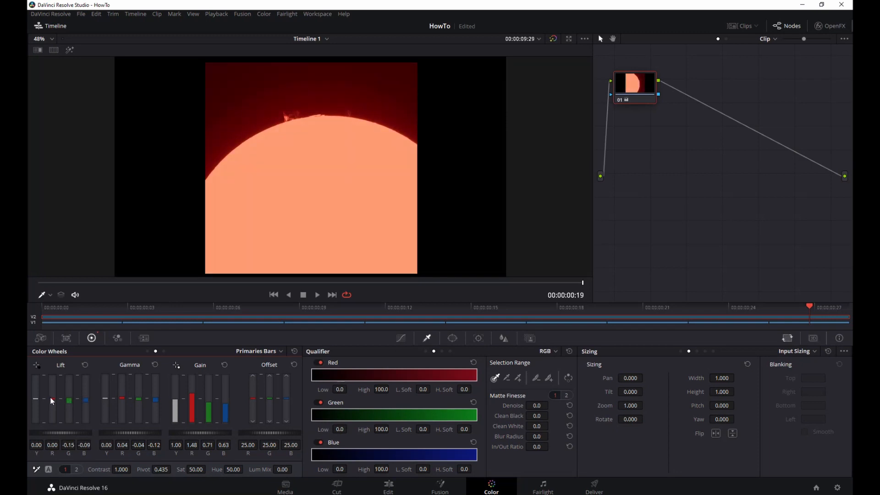
pyautogui.moveTo(52, 398); pyautogui.dragTo(52, 400)
pyautogui.moveTo(52, 399); pyautogui.dragTo(52, 397)
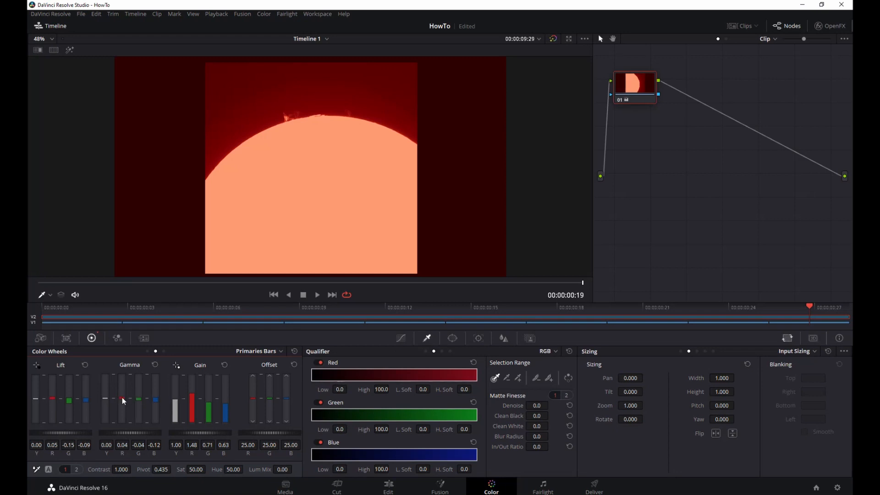
# - Lower the red gamma to -0.02, adjust the overall gain to 1.02, and play the graded timeline to check it
pyautogui.moveTo(122, 398); pyautogui.dragTo(123, 402)
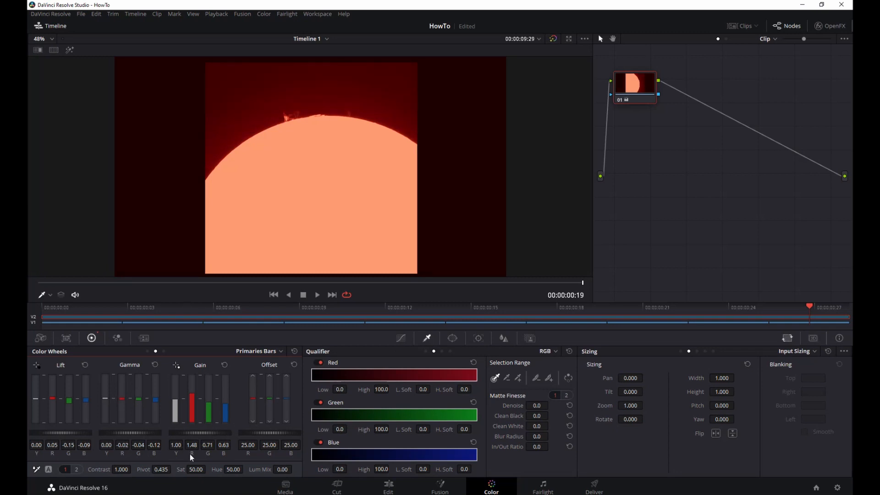
pyautogui.moveTo(200, 433); pyautogui.dragTo(181, 434)
pyautogui.click(317, 296)
pyautogui.click(303, 295)
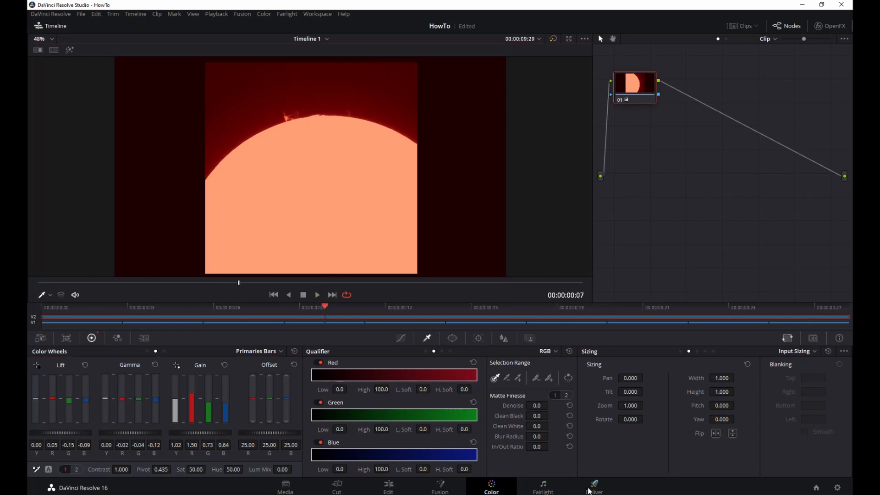
# - Look through the Fairlight, Color, Fusion, Cut and Edit pages, and finish on the Deliver page's render settings
pyautogui.click(542, 489)
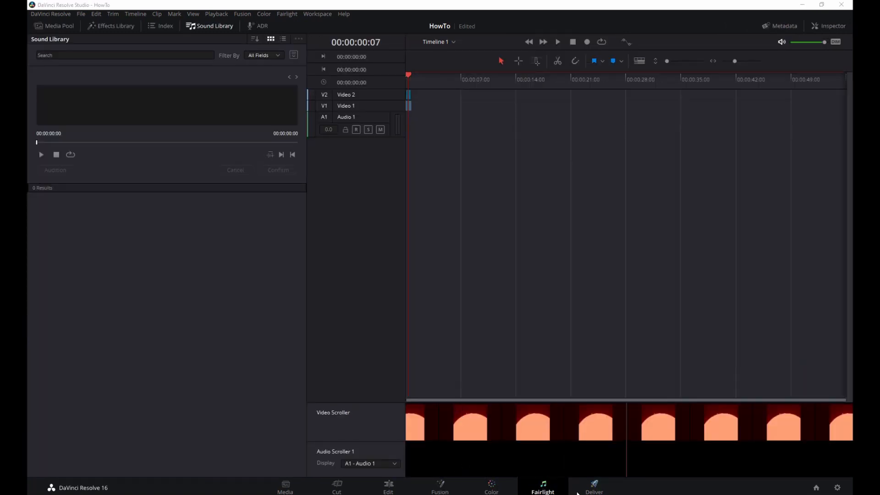
pyautogui.click(592, 487)
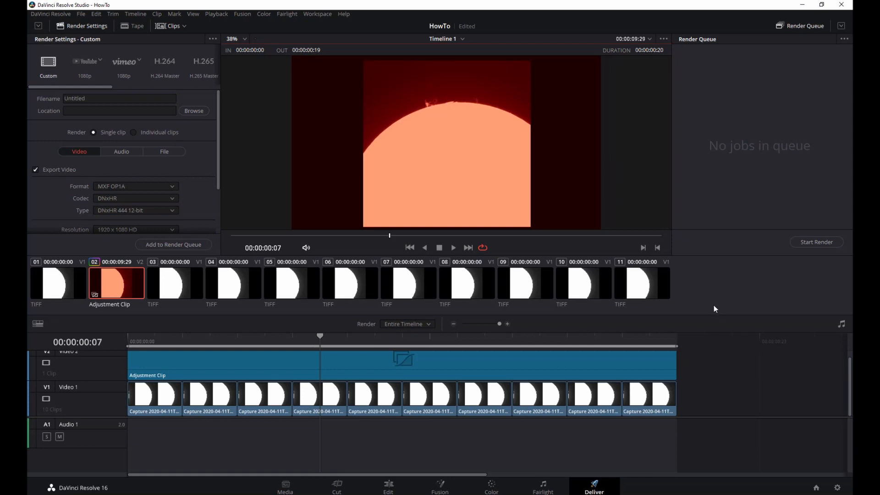
pyautogui.click(492, 489)
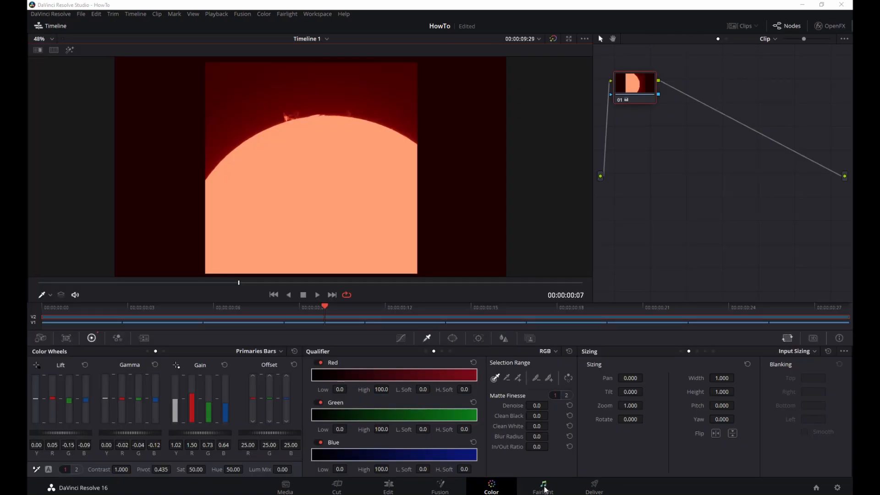
pyautogui.click(544, 487)
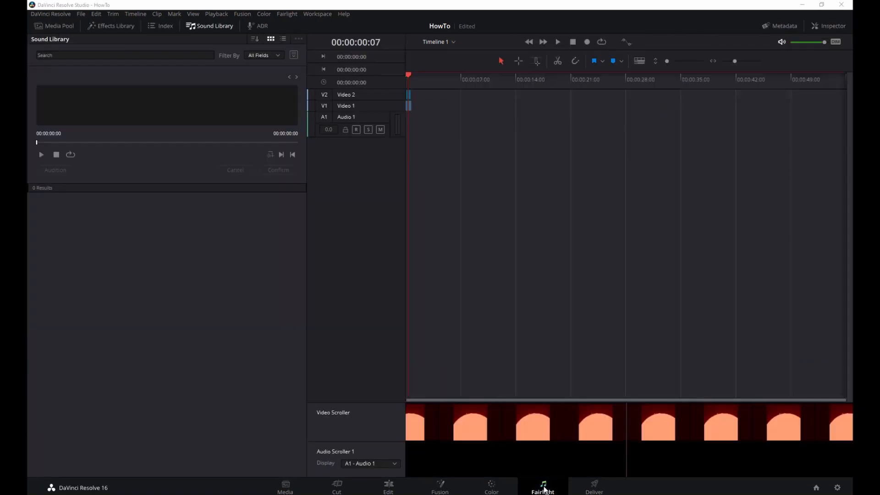
pyautogui.click(442, 487)
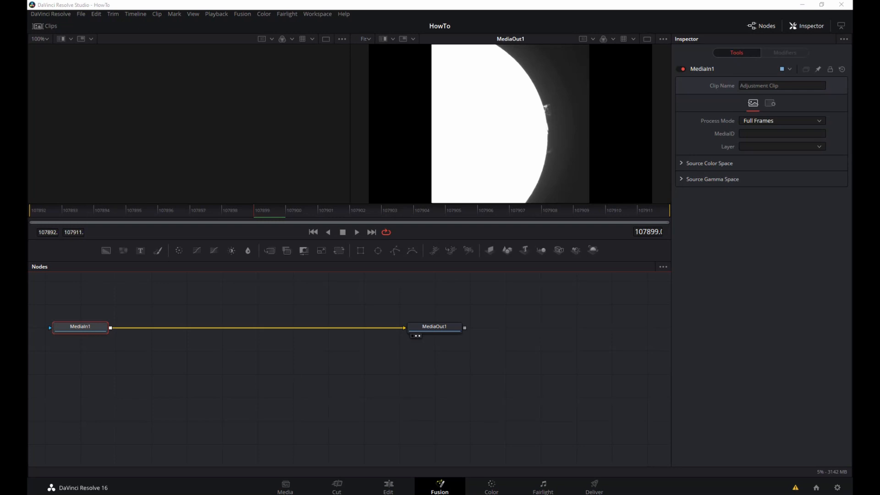
pyautogui.click(388, 487)
pyautogui.click(337, 488)
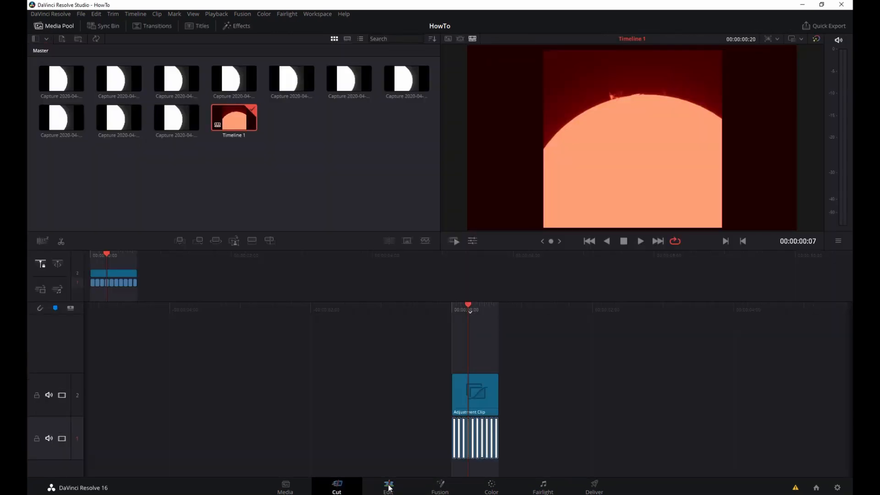
pyautogui.click(389, 487)
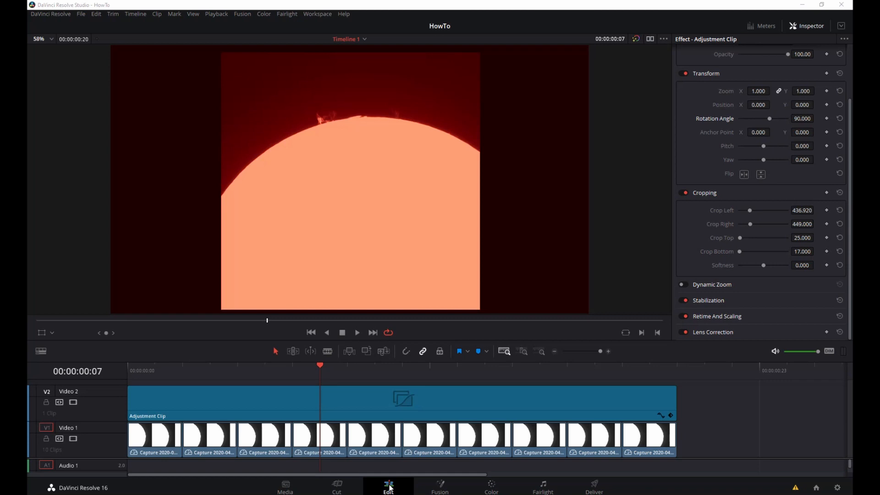
pyautogui.click(439, 487)
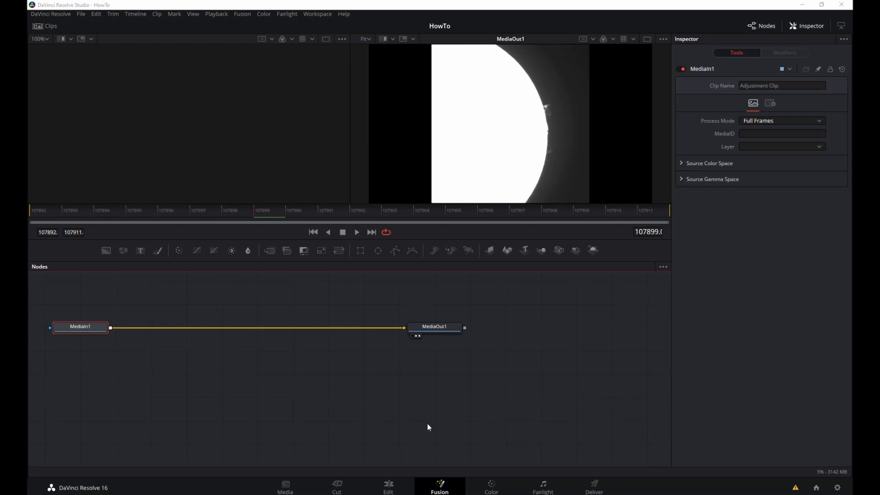
pyautogui.click(491, 487)
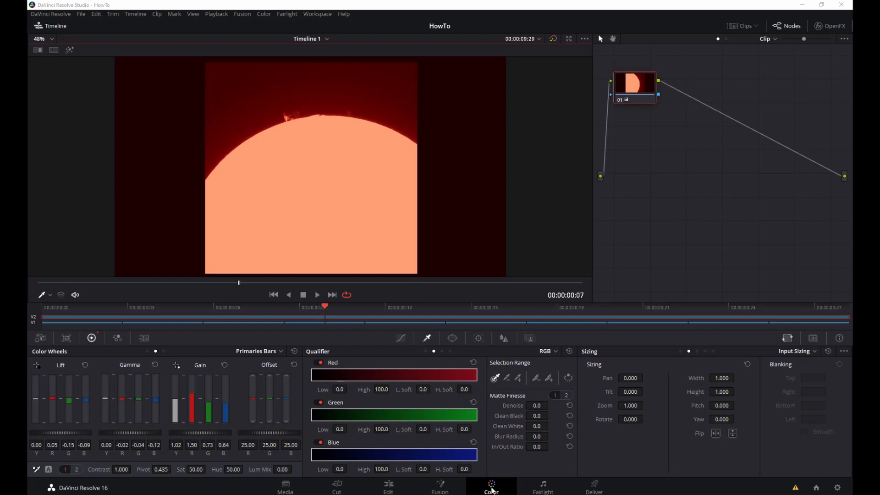
pyautogui.click(542, 487)
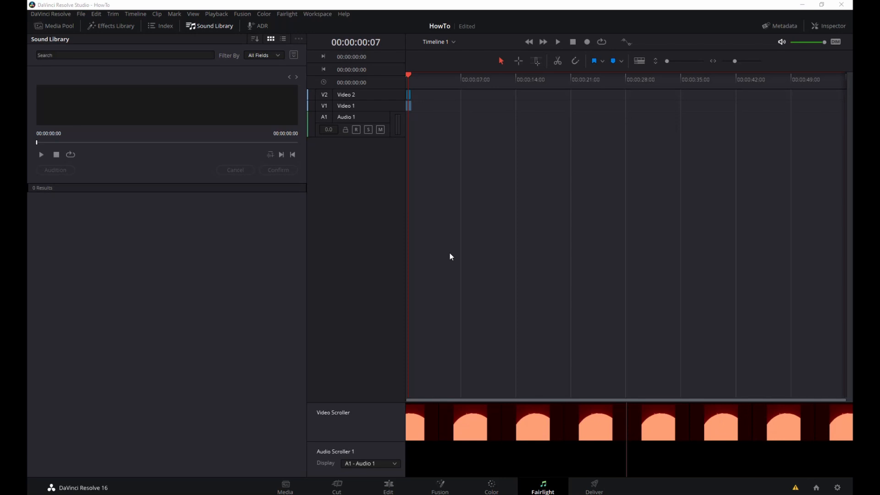
pyautogui.click(595, 484)
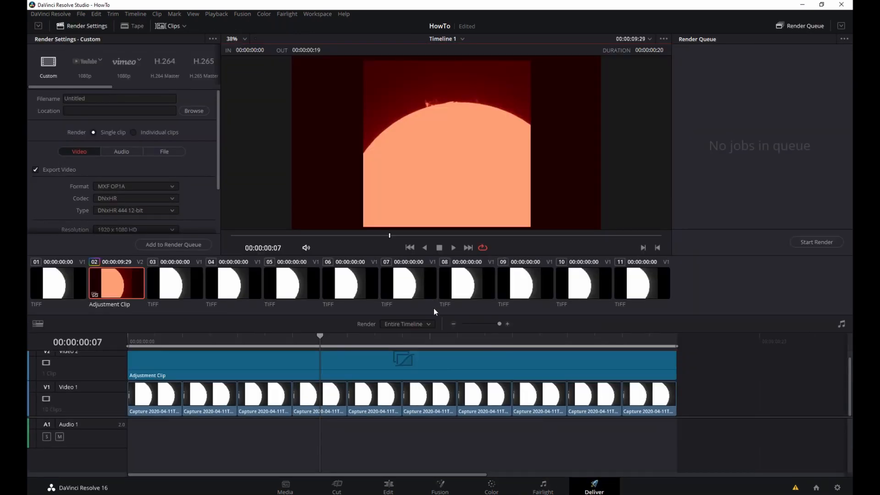